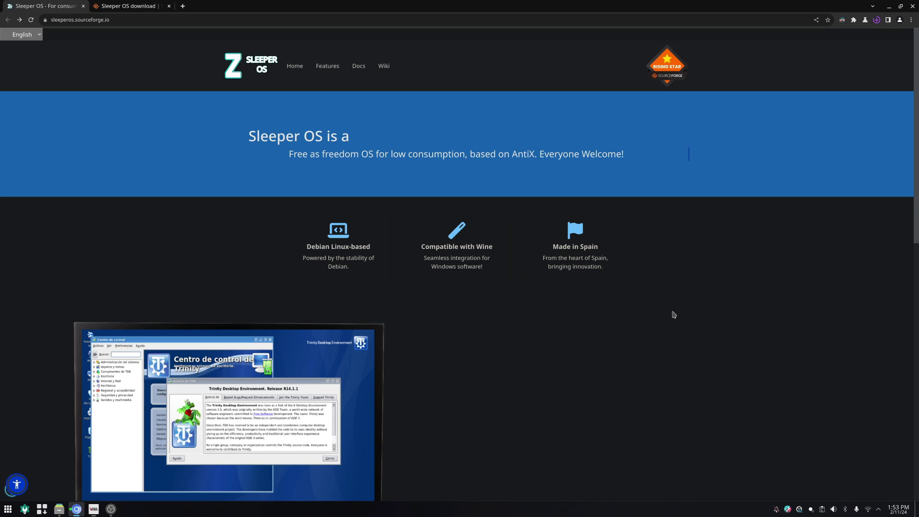
Scroll through the SourceForge download page for Sleeper OS ANT V1.iso.
scroll(673, 315, down, 10)
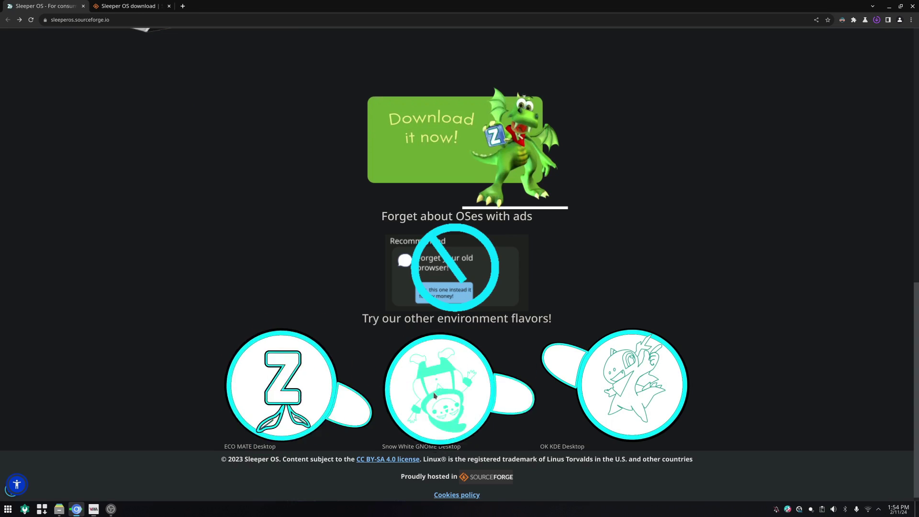
scroll(622, 402, up, 10)
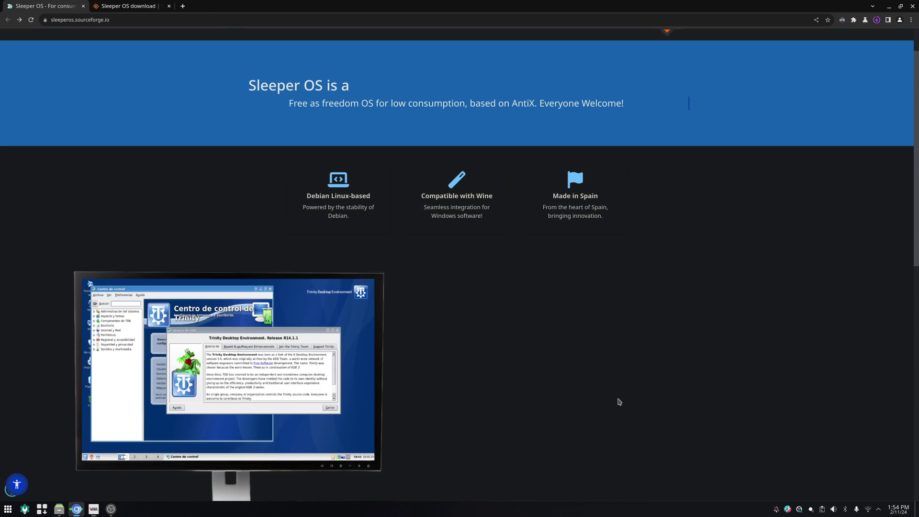
scroll(330, 291, down, 5)
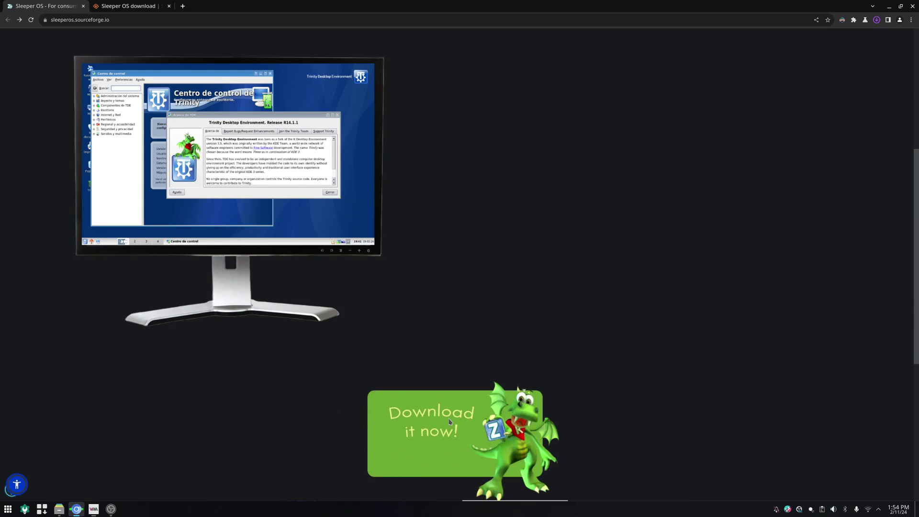
scroll(448, 418, down, 3)
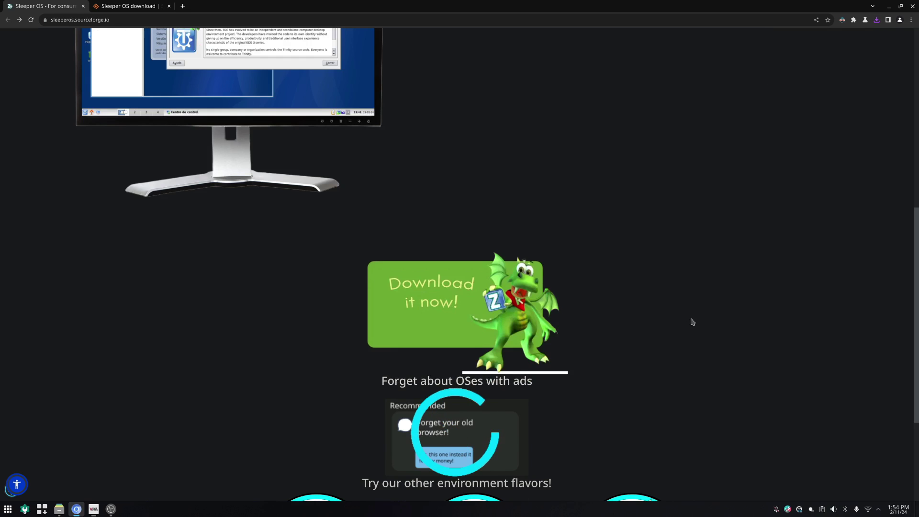
scroll(689, 322, down, 3)
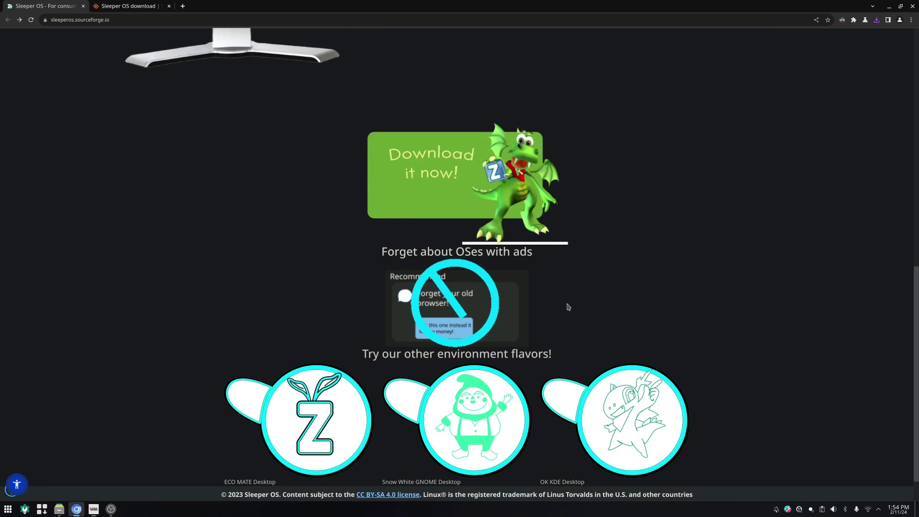
scroll(625, 312, up, 10)
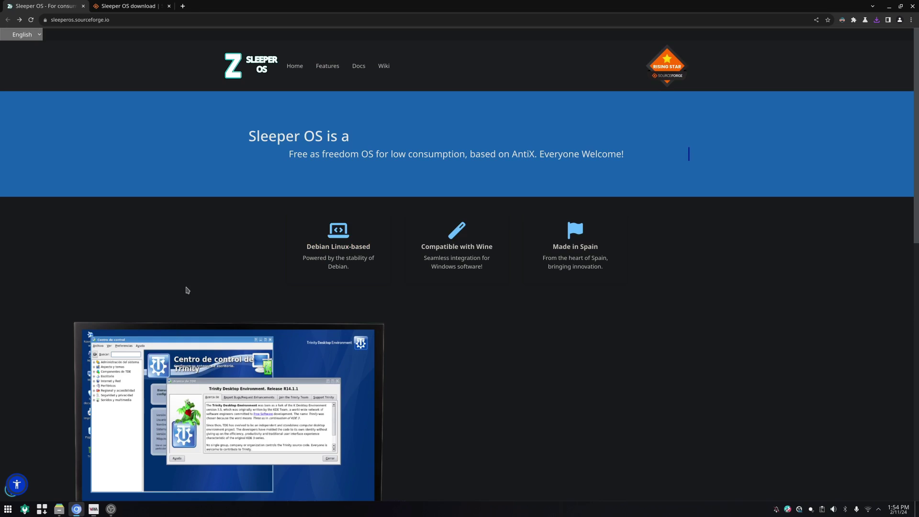
scroll(150, 318, down, 6)
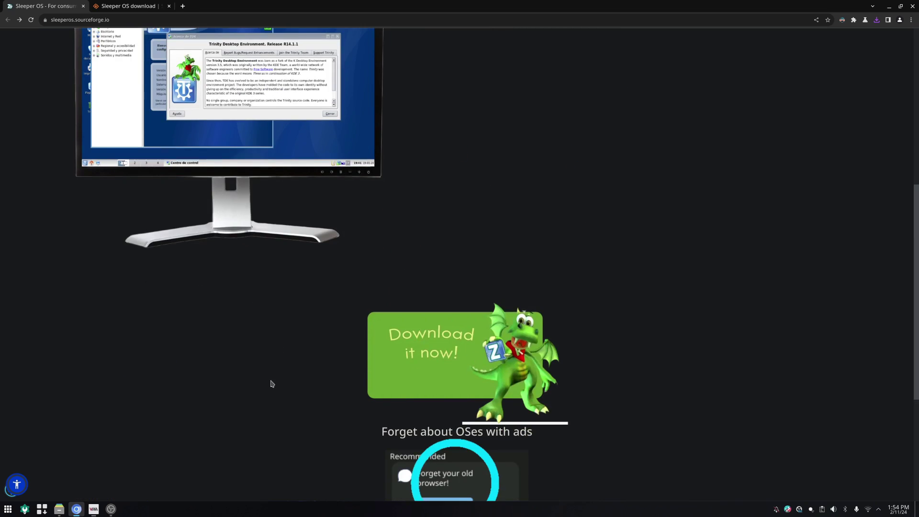
Bring up the Sleeper OS VM full screen at its login fields, then leave full screen.
click(93, 508)
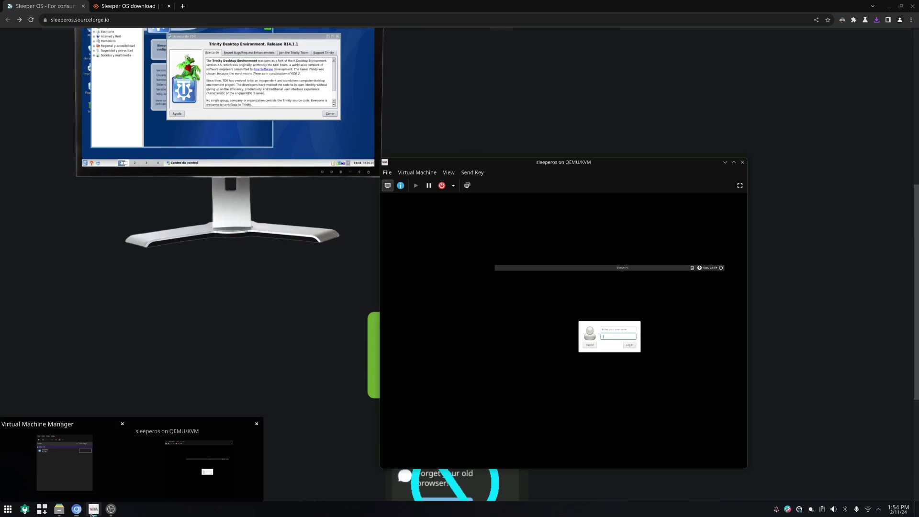
click(739, 186)
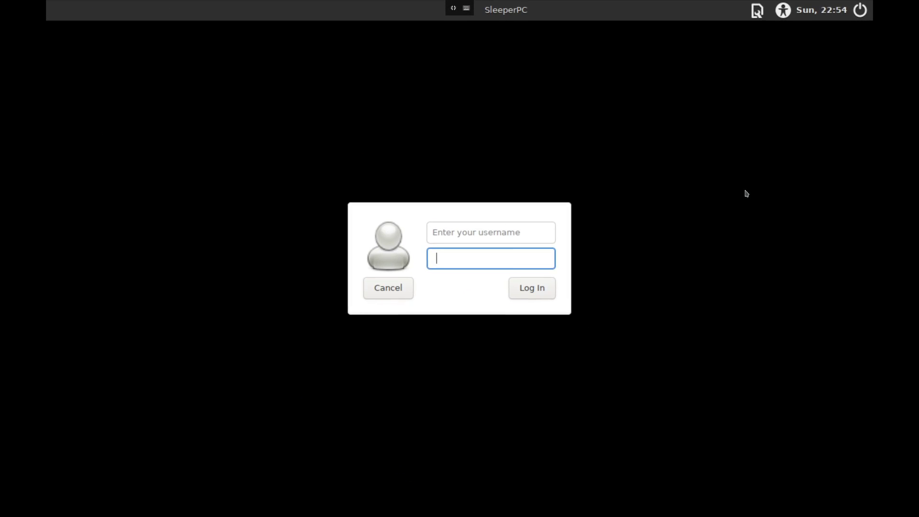
click(495, 231)
click(478, 259)
click(473, 232)
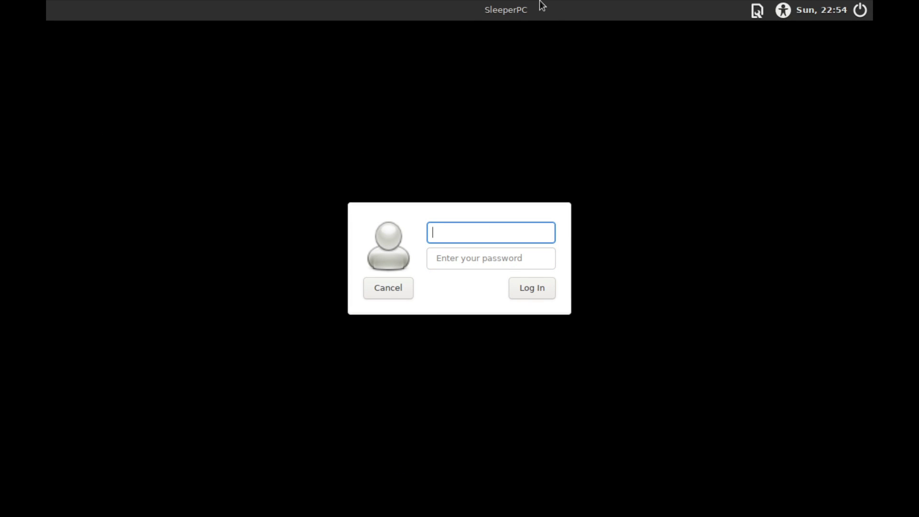
click(452, 6)
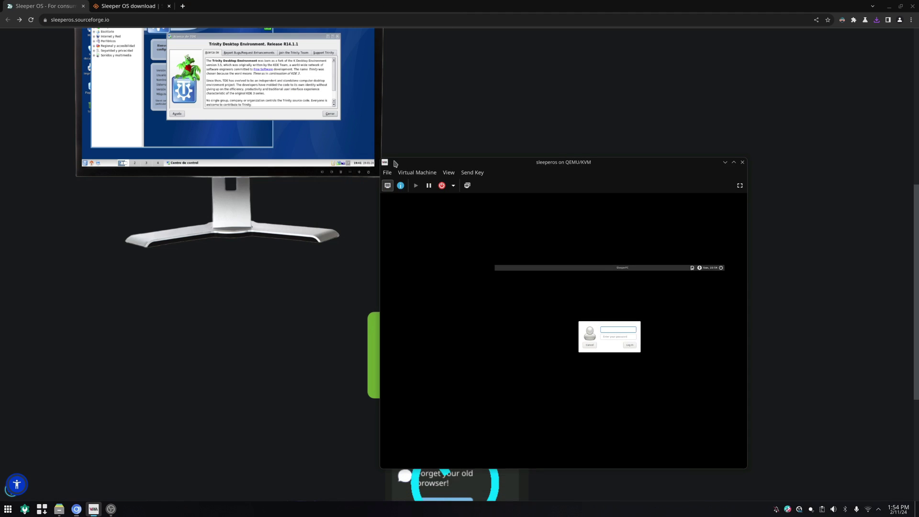
Open the Sleeper OS project's Files listing and find the README line with the default login.
click(248, 274)
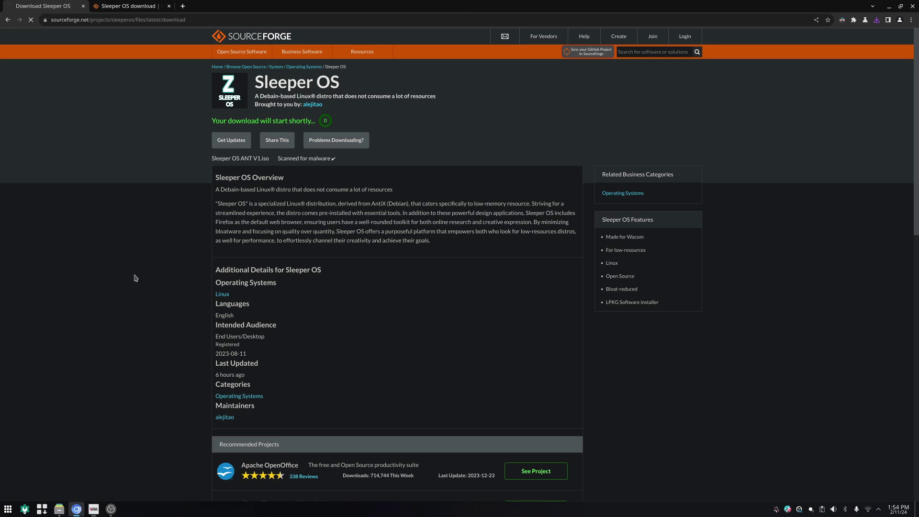
scroll(142, 264, down, 5)
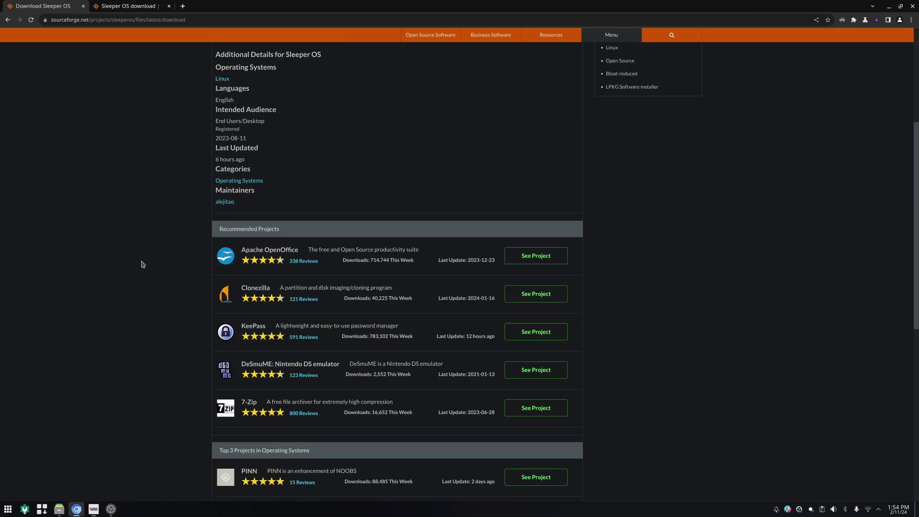
scroll(142, 265, up, 5)
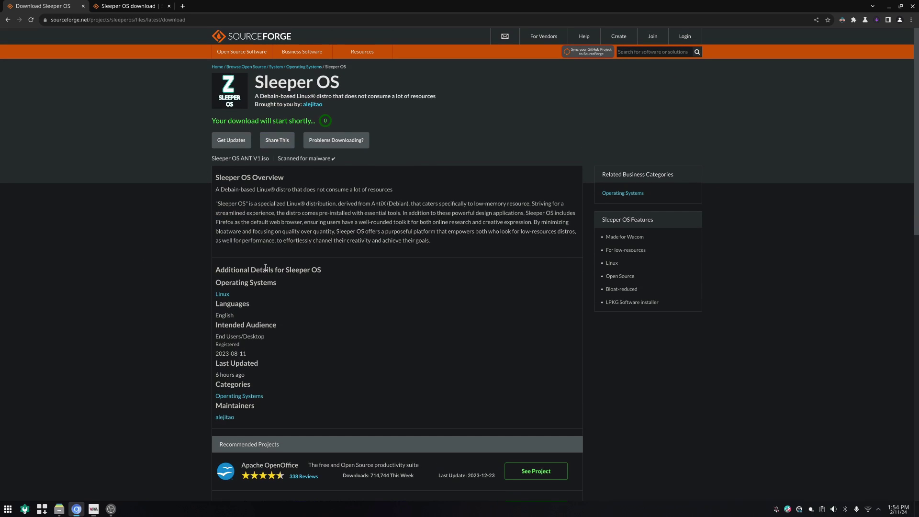
click(305, 80)
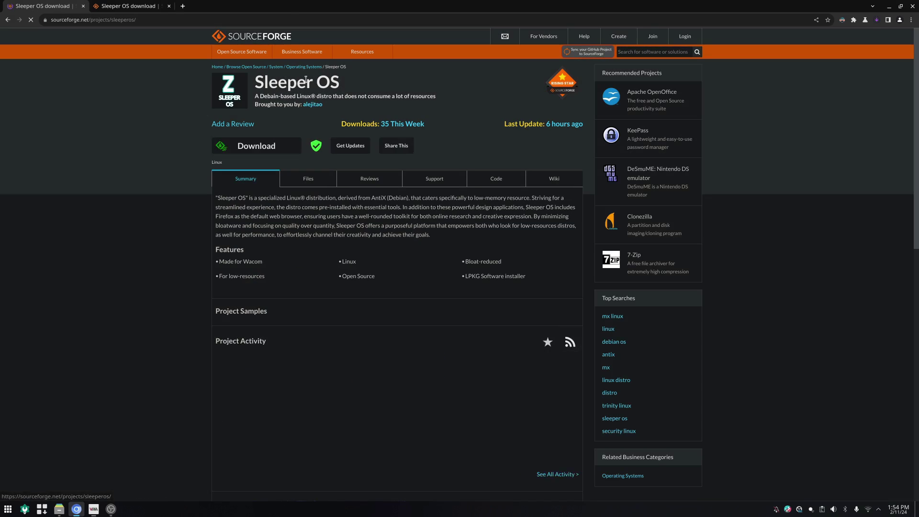
click(306, 183)
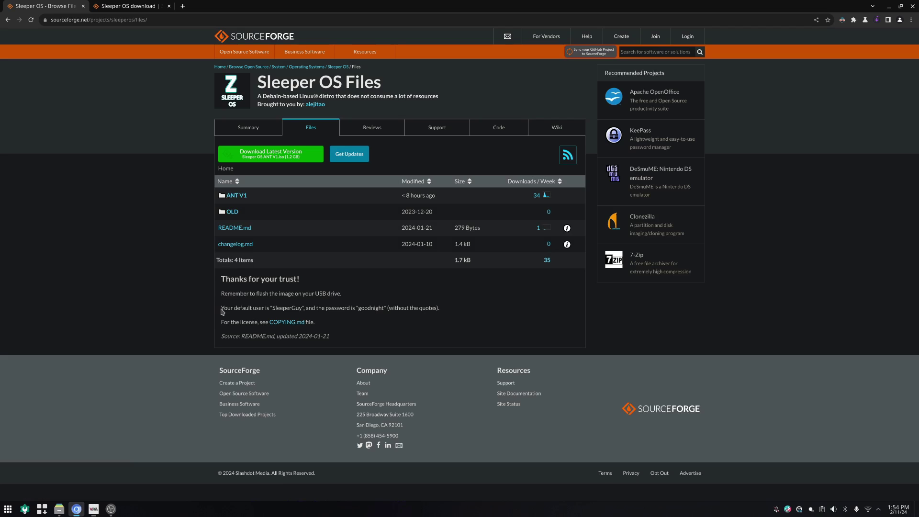
drag(222, 312, 436, 320)
click(436, 320)
Open the Sleeper OS Web Site in a new tab and go to its Docs page.
click(100, 6)
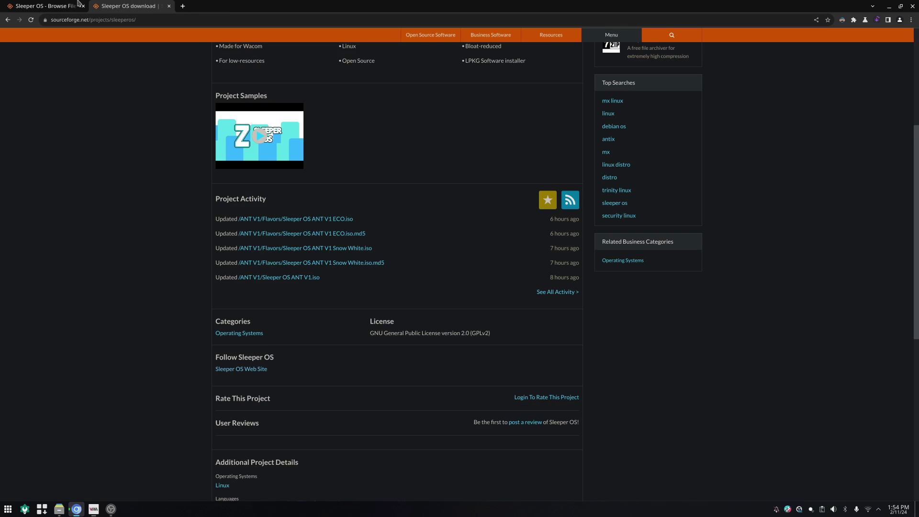
click(256, 371)
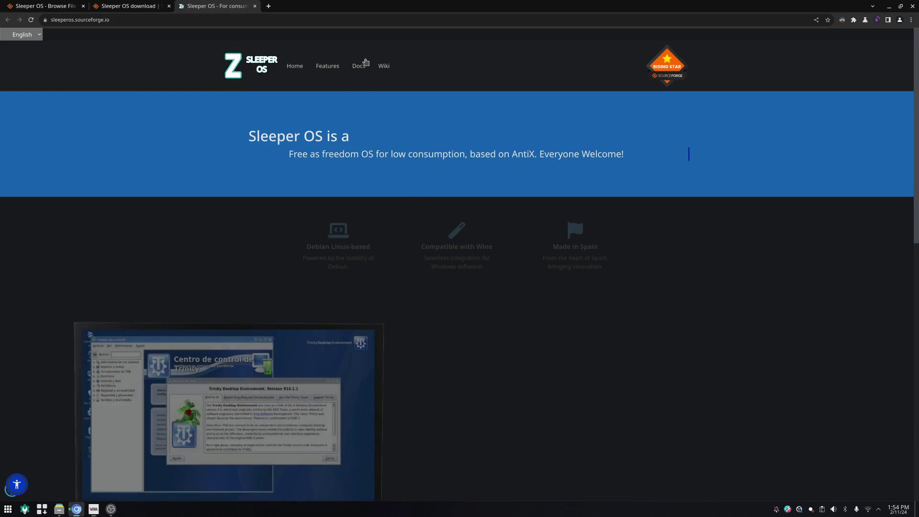
click(360, 66)
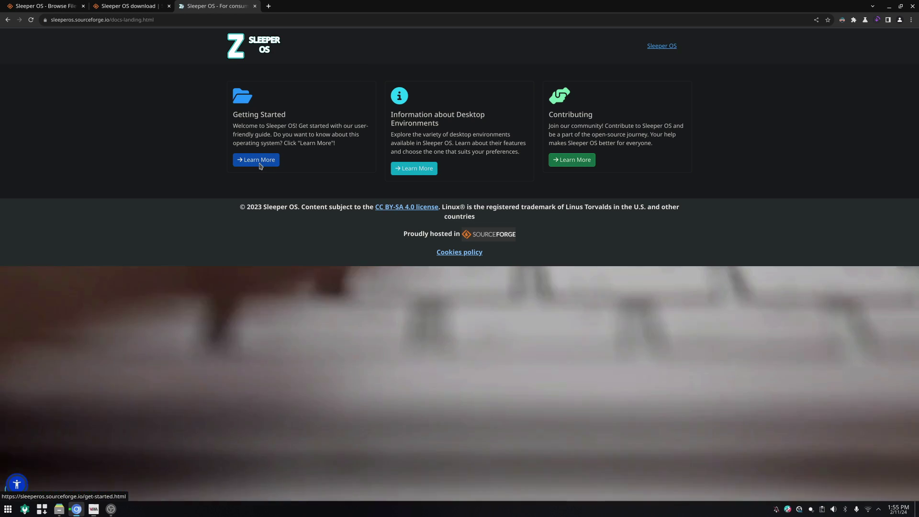
Open the Getting Started installation guide and select the default username under Step 1: Login.
click(260, 162)
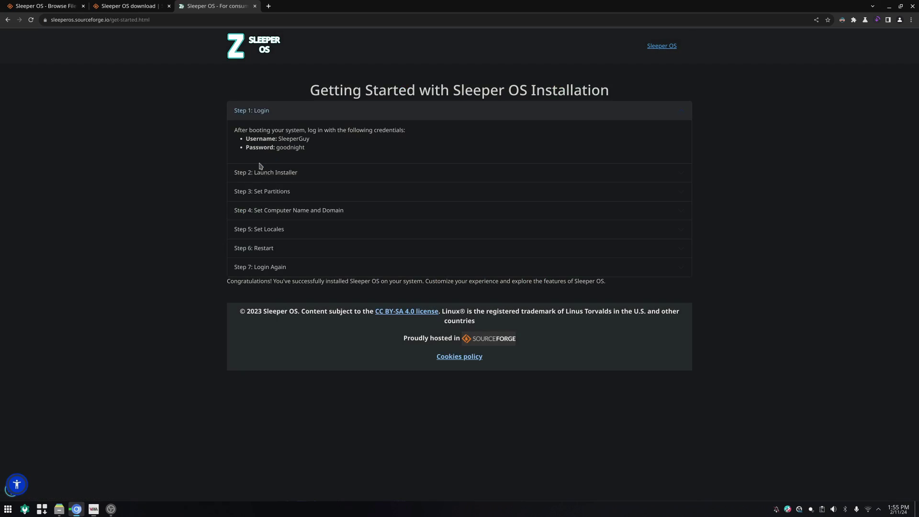
double_click(294, 139)
click(333, 147)
Sign in to the Sleeper OS VM with the default username and account password, then go full screen.
click(94, 509)
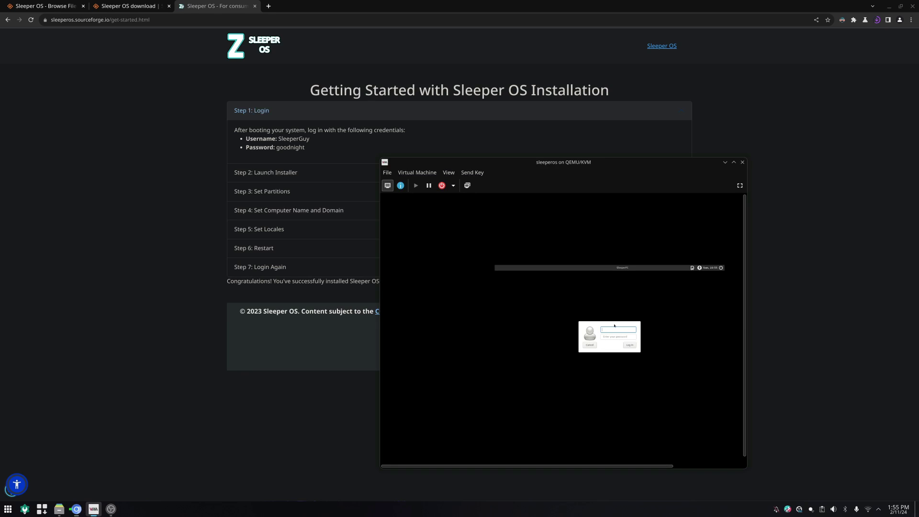
text(SleeperGuy)
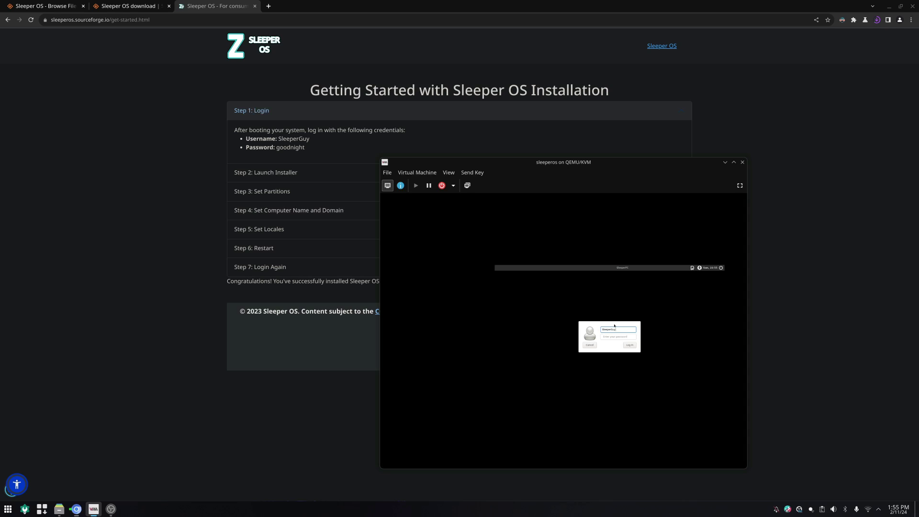
key(Tab)
key(Return)
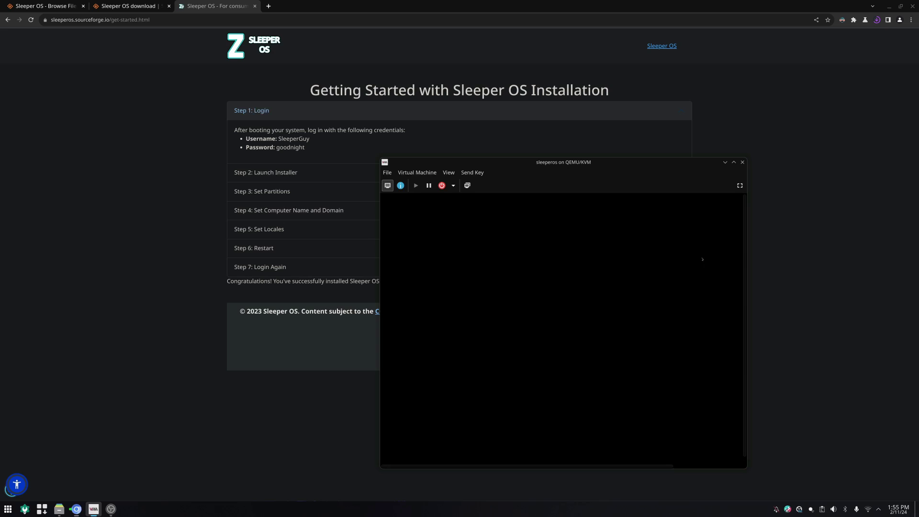
click(739, 185)
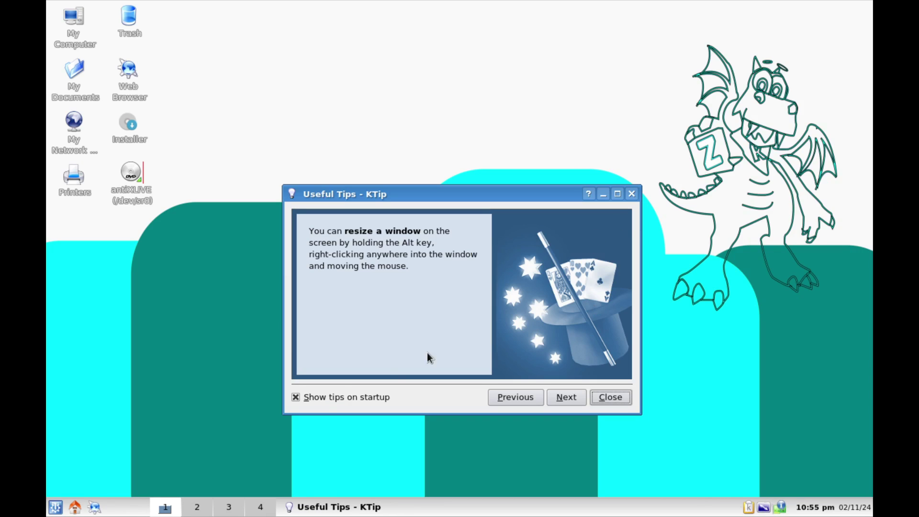
Uncheck Show tips on startup, then apply the World Desktop wallpaper through Configure Desktop and confirm.
click(334, 391)
click(610, 398)
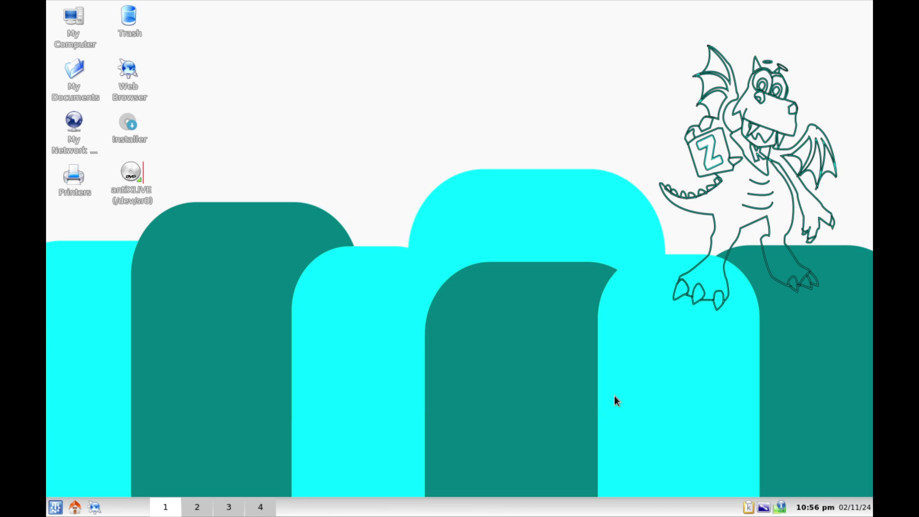
right_click(521, 316)
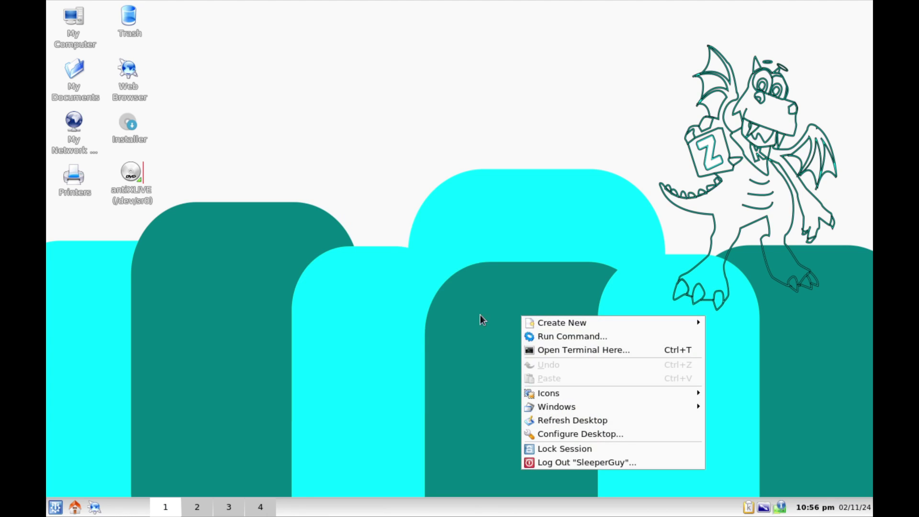
click(562, 433)
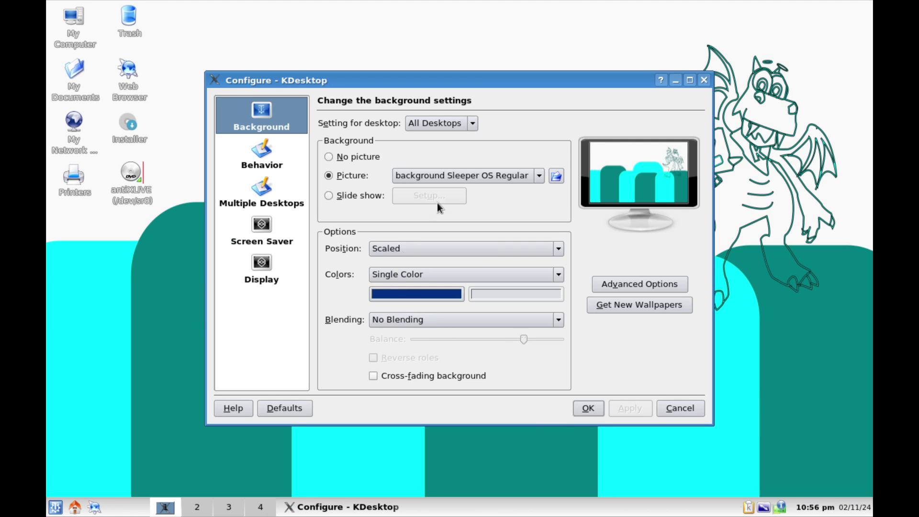
click(535, 177)
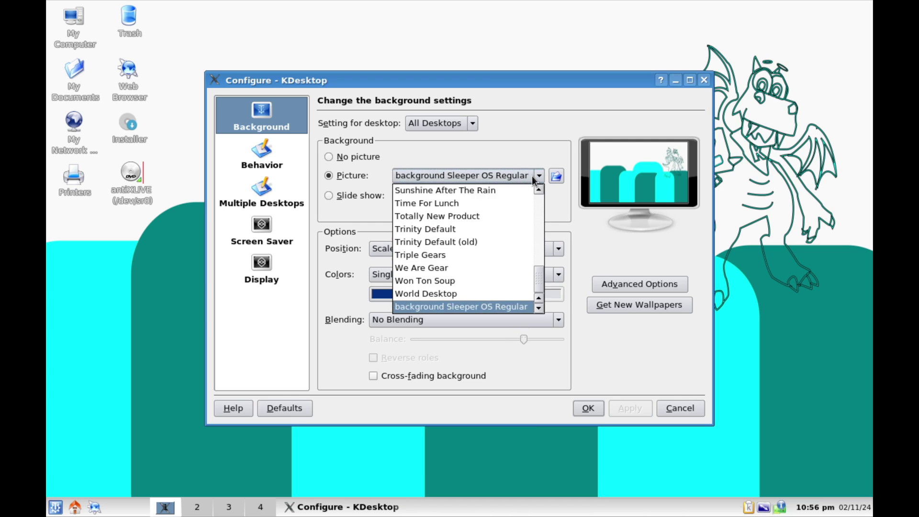
click(466, 292)
click(625, 407)
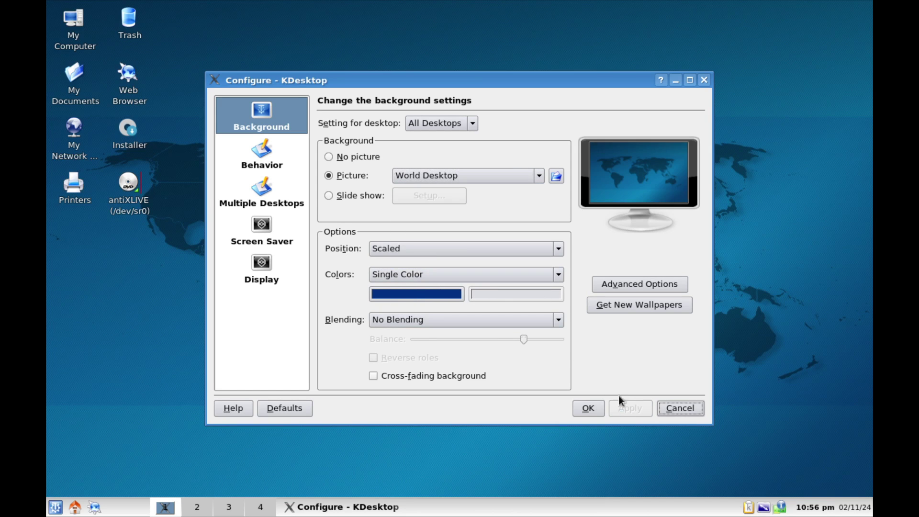
click(541, 174)
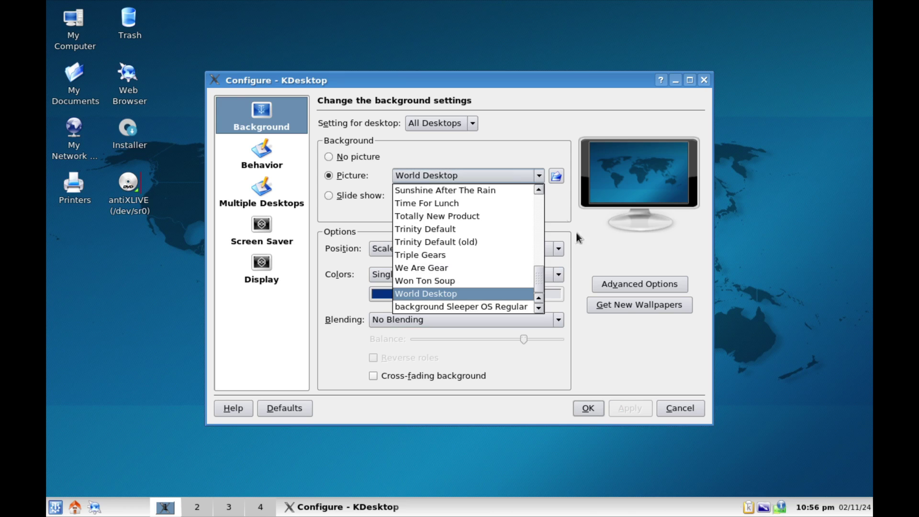
click(592, 228)
click(581, 405)
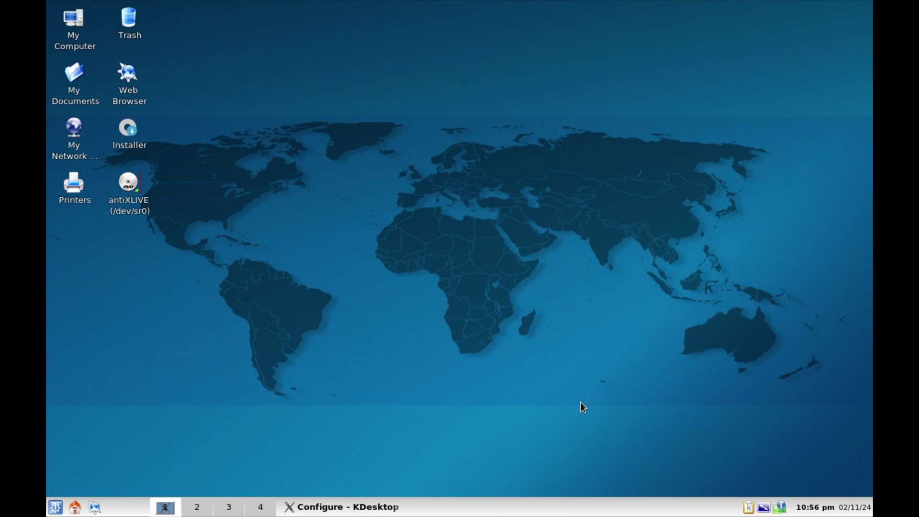
Check the desktop context menu and browse the K menu's Multimedia and System submenus, then close it.
right_click(308, 160)
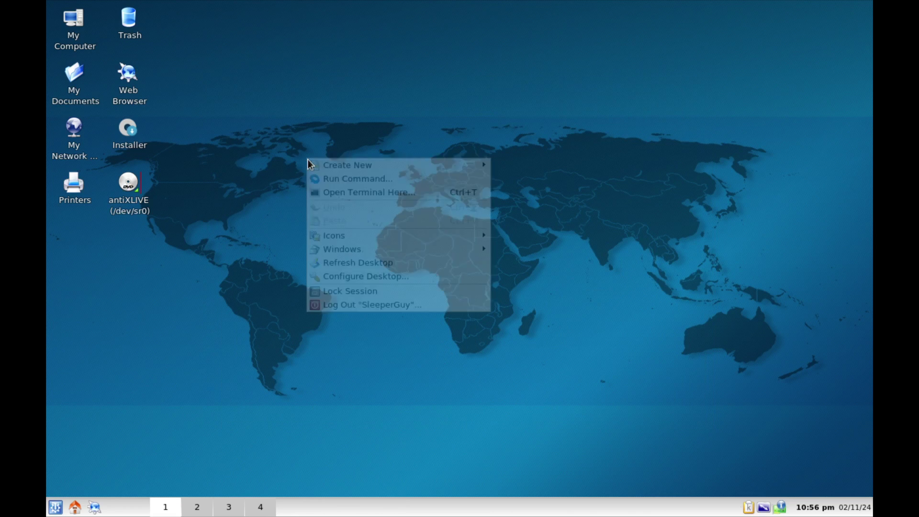
click(228, 175)
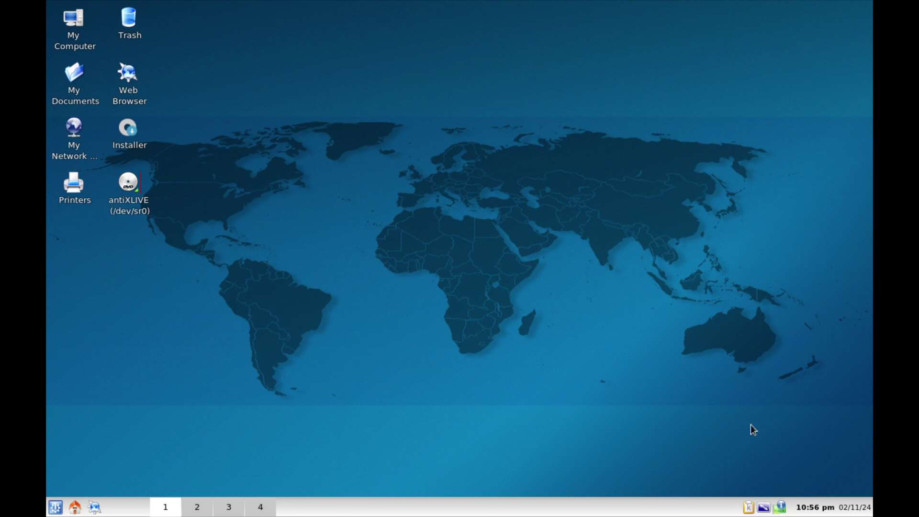
click(55, 508)
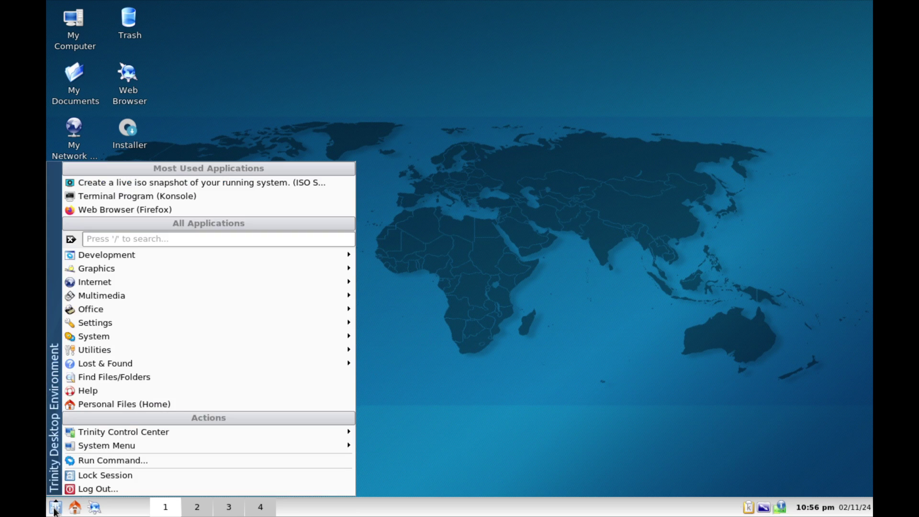
mouse_move(126, 295)
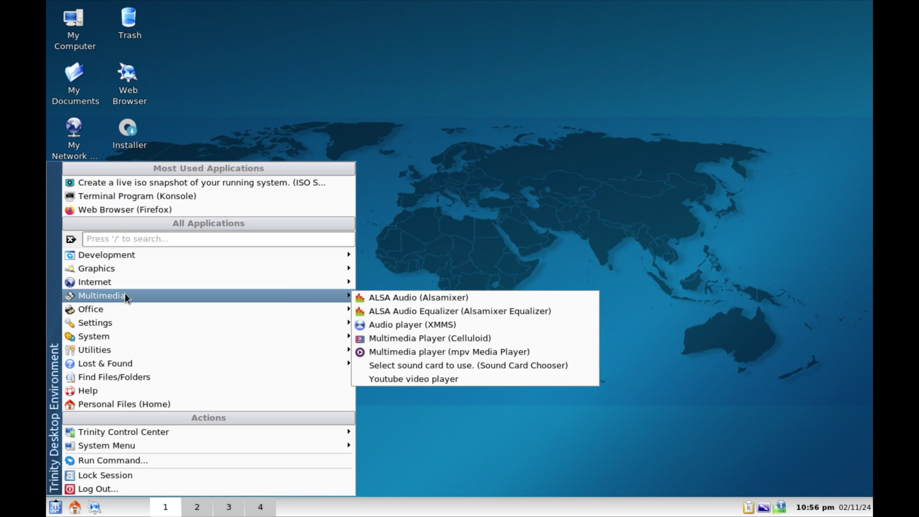
click(144, 242)
mouse_move(158, 337)
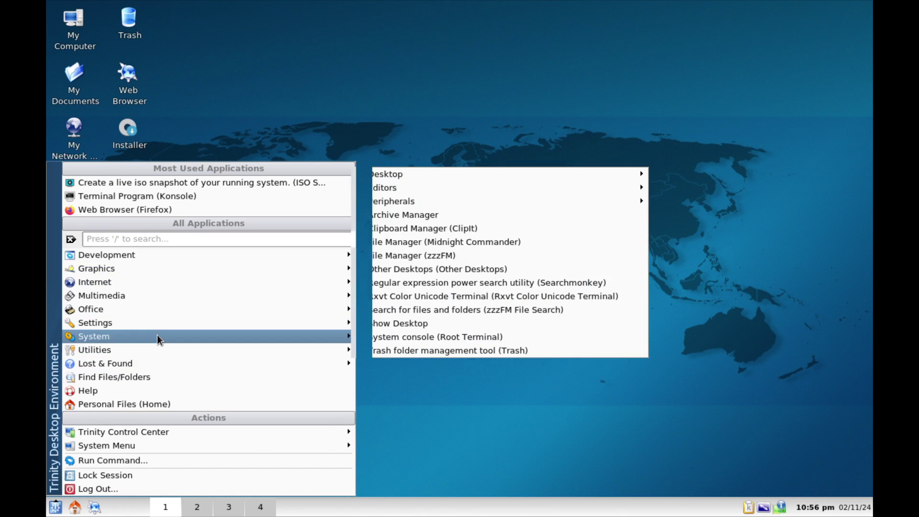
click(249, 44)
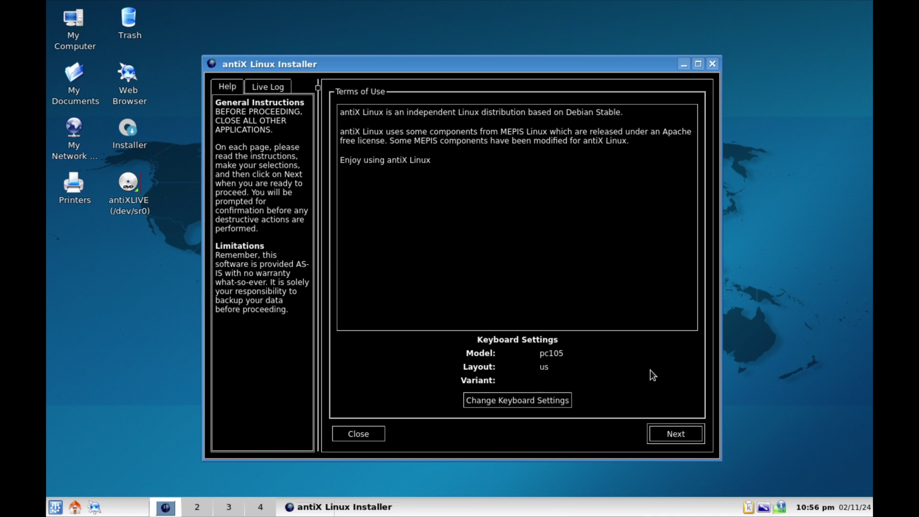
Accept the terms, keep the regular whole-disk install on vda (100.0 GB), start it, and dismiss the new-medium prompt.
click(673, 436)
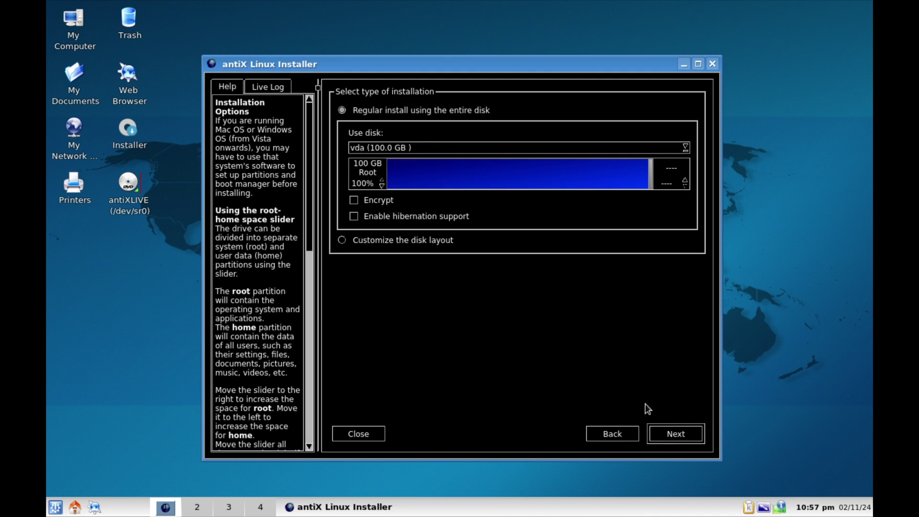
click(682, 439)
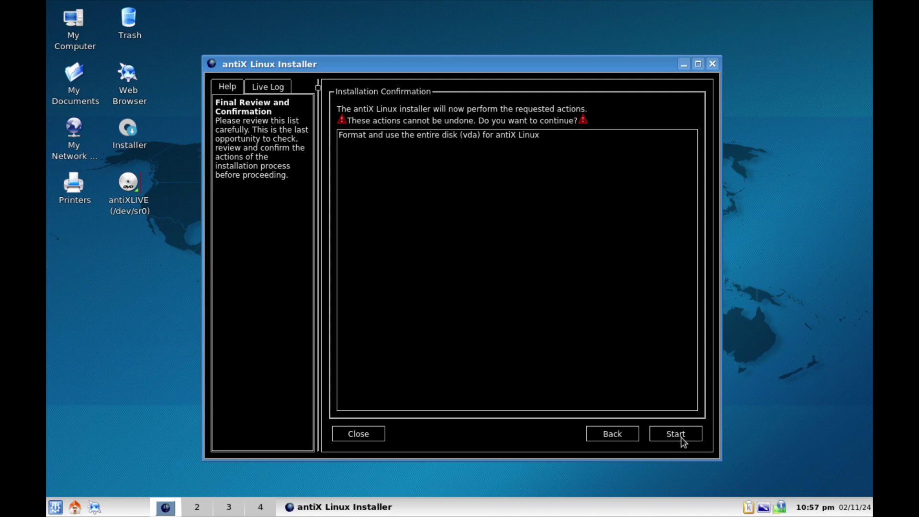
click(681, 437)
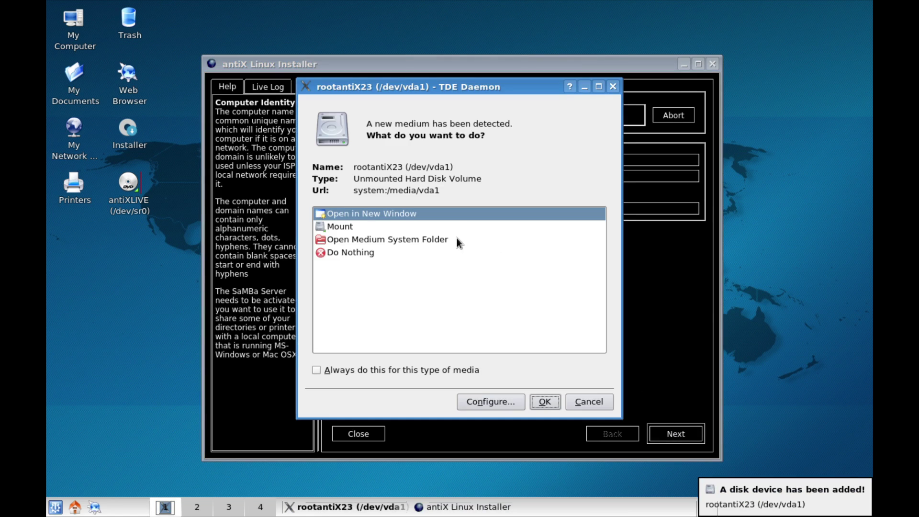
click(612, 88)
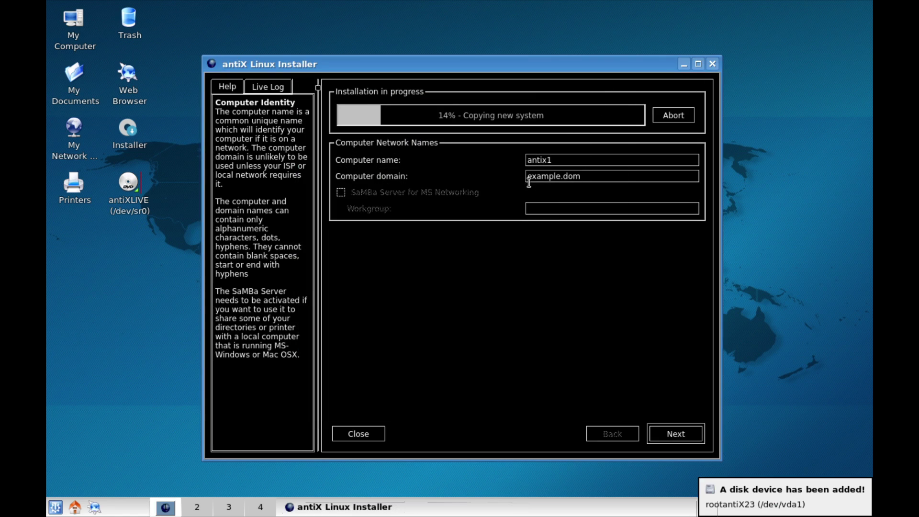
double_click(566, 159)
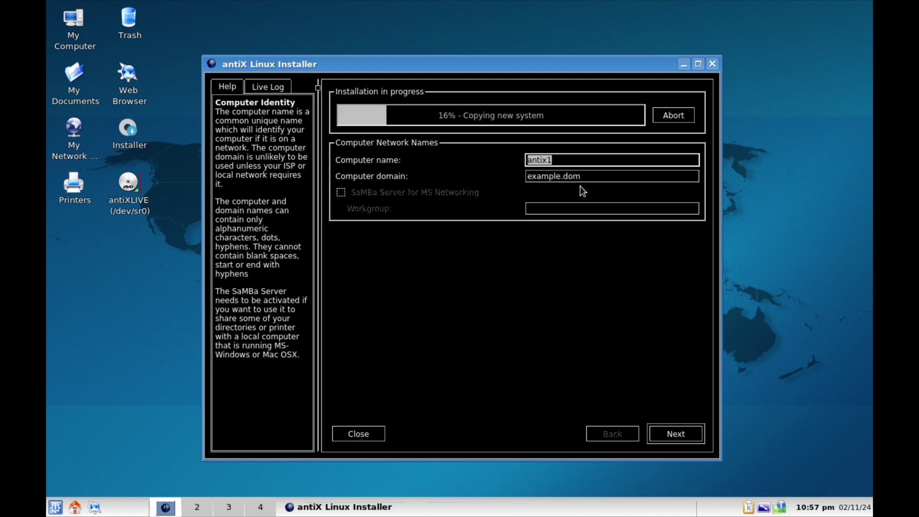
Accept the antix1 network names, pick timezone region America and city Los Angeles, and continue.
click(675, 433)
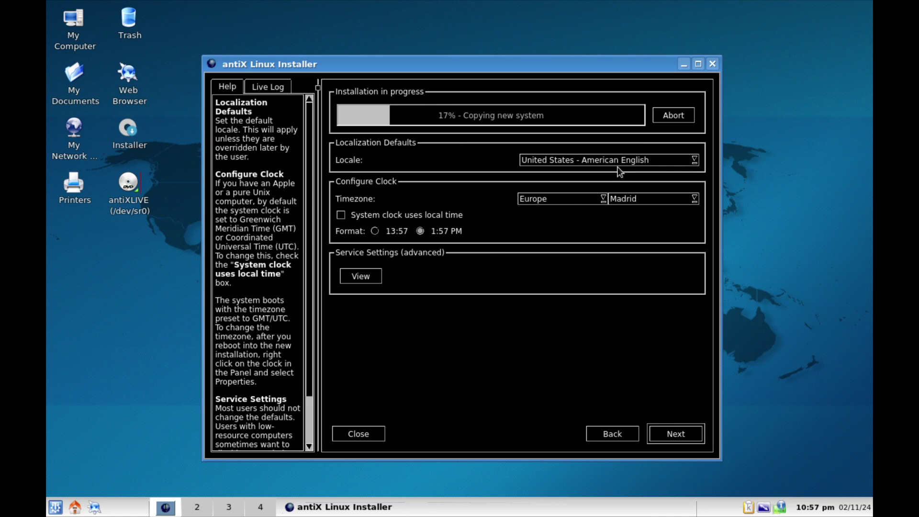
click(576, 200)
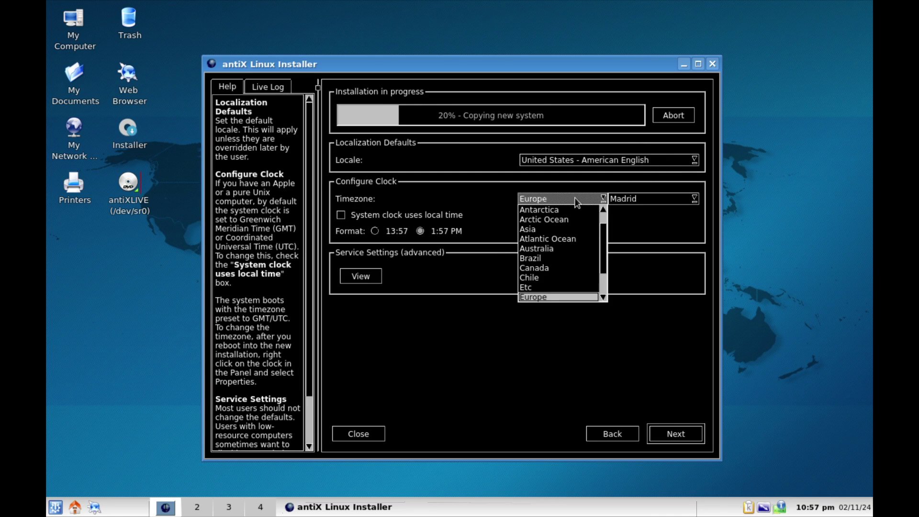
scroll(550, 225, down, 1)
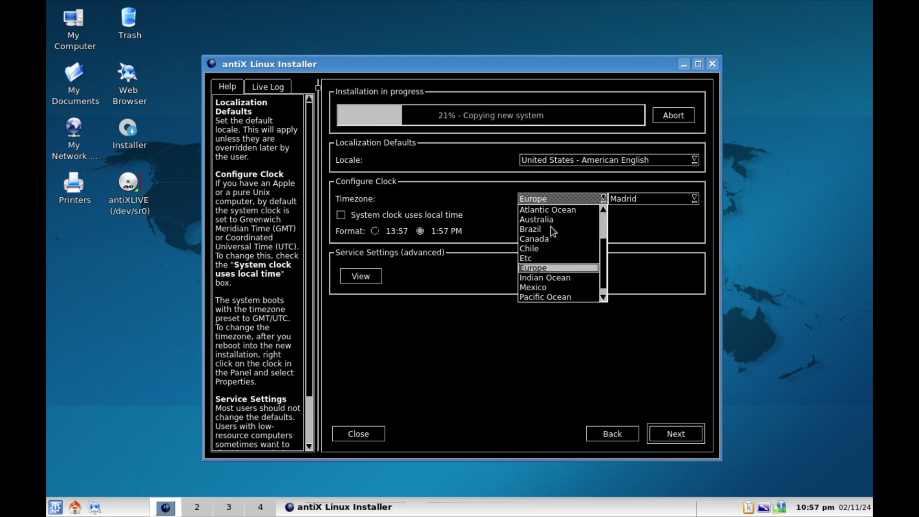
scroll(550, 226, up, 2)
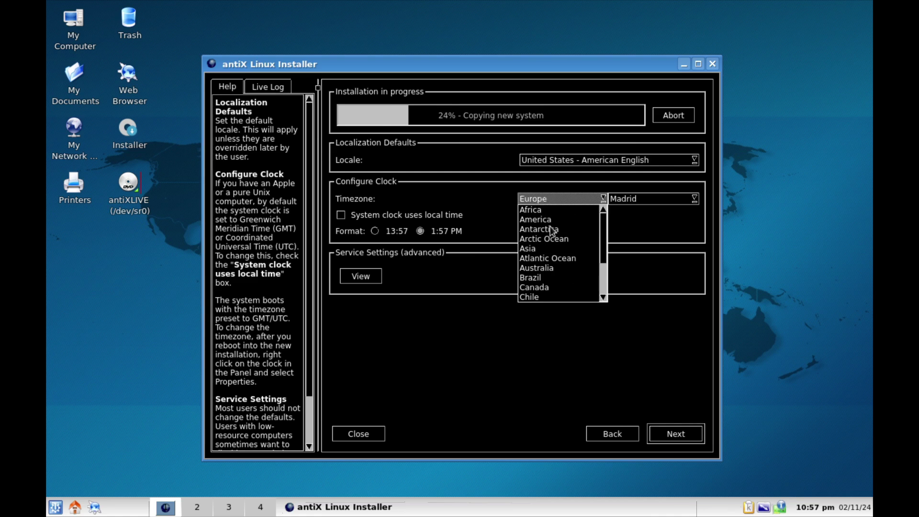
click(550, 219)
click(650, 201)
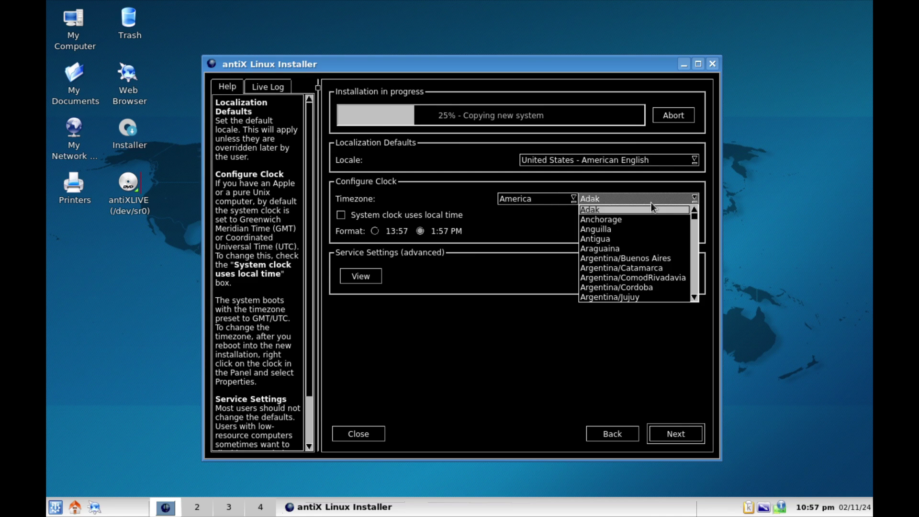
key(l)
key(Down)
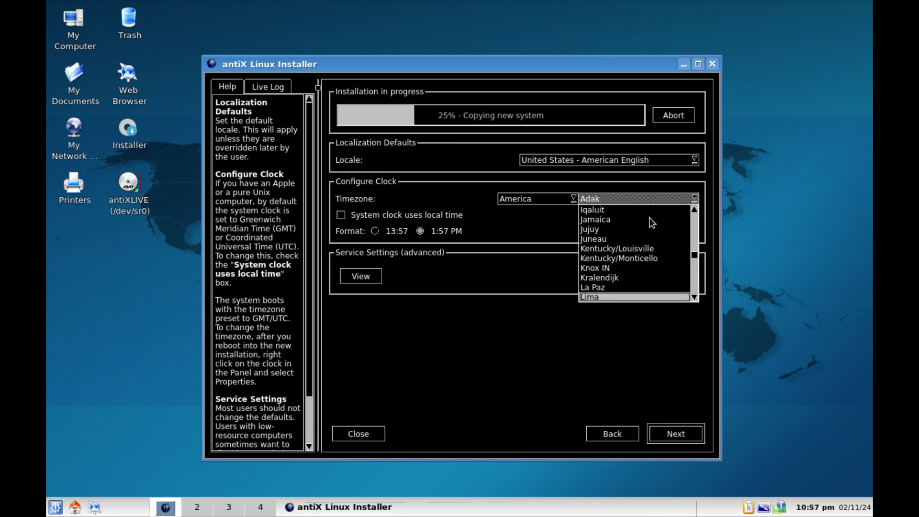
key(Down)
click(605, 298)
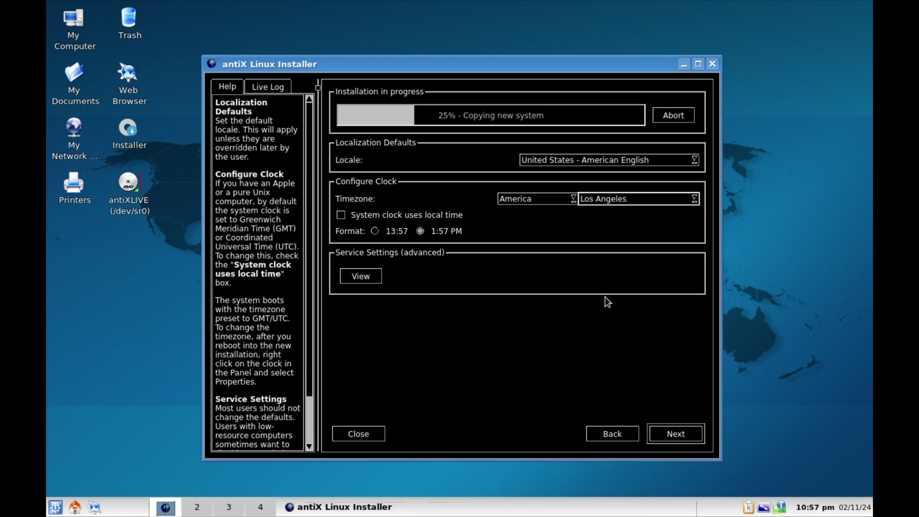
click(684, 438)
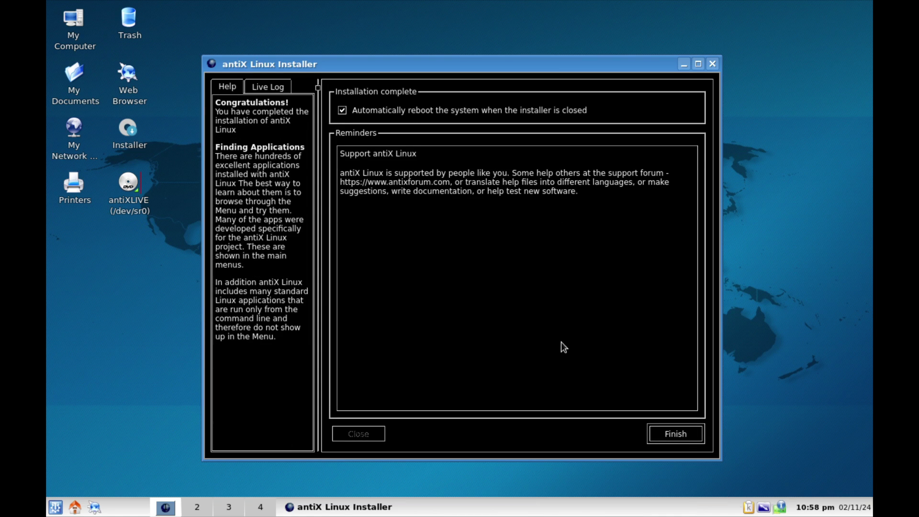
Finish the installer with automatic reboot enabled and confirm the remove-disc prompt.
click(687, 436)
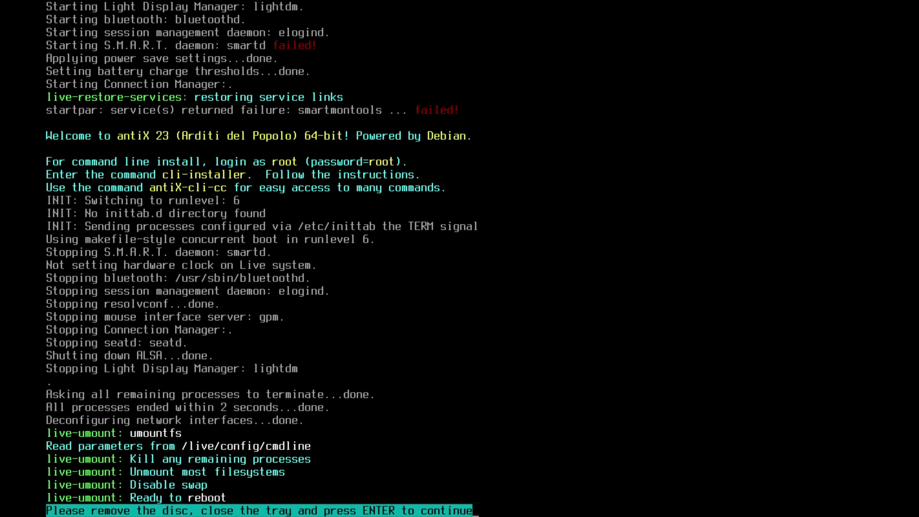
key(Return)
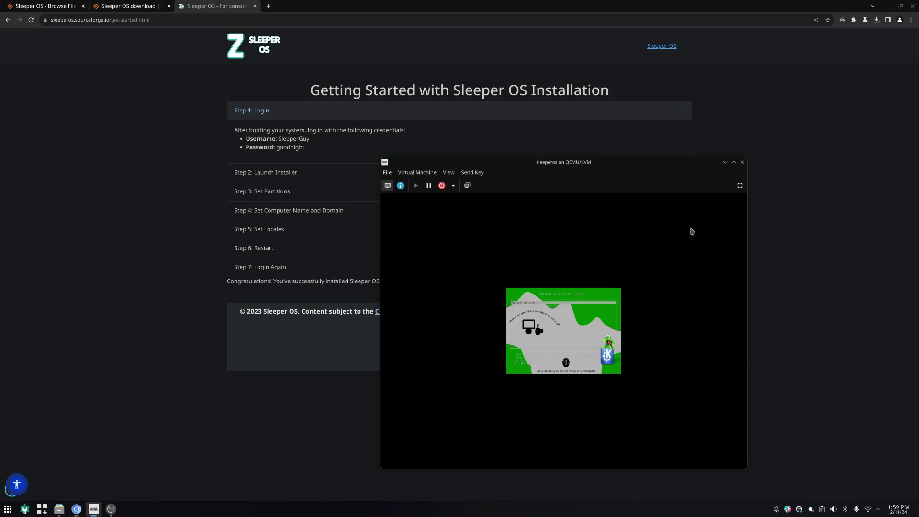
Boot the Sleeper OS V1 ANT GRUB entry full screen and try logging in with the default username and account password.
click(740, 186)
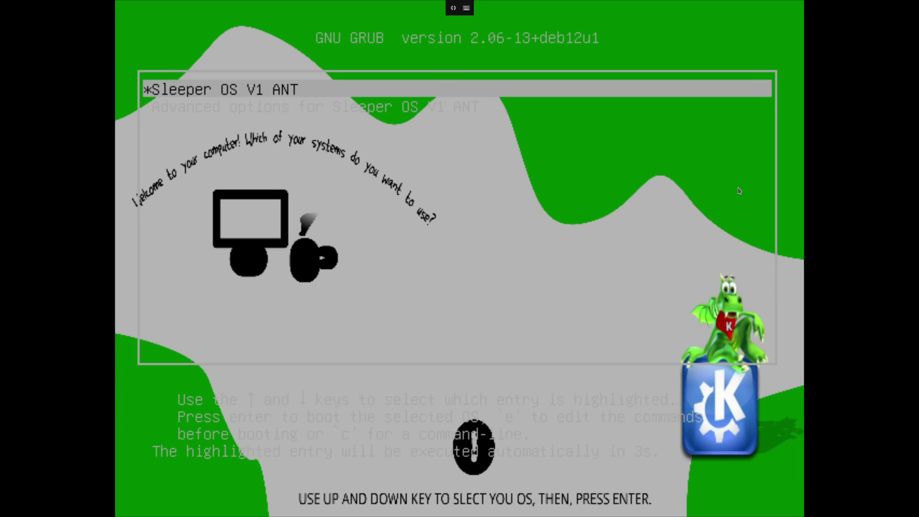
key(Down)
key(Up)
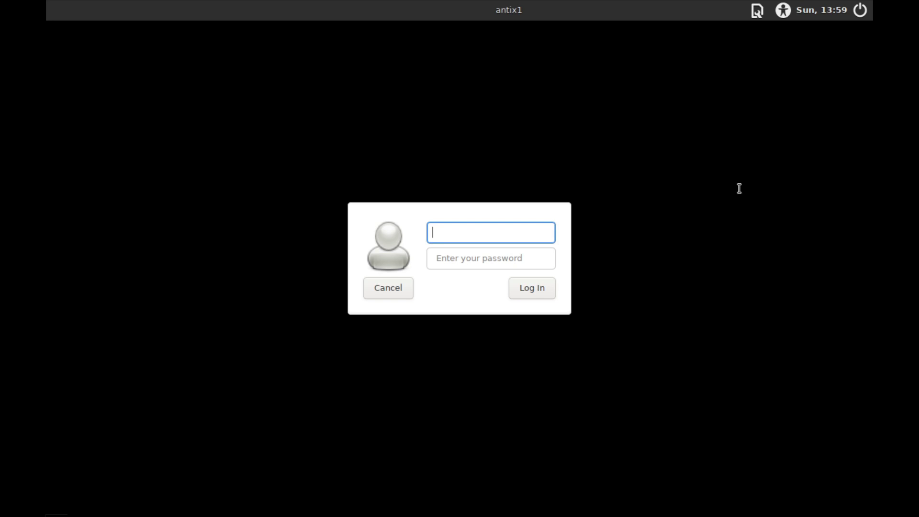
text(sleeperguy)
key(Tab)
text(*********)
key(Return)
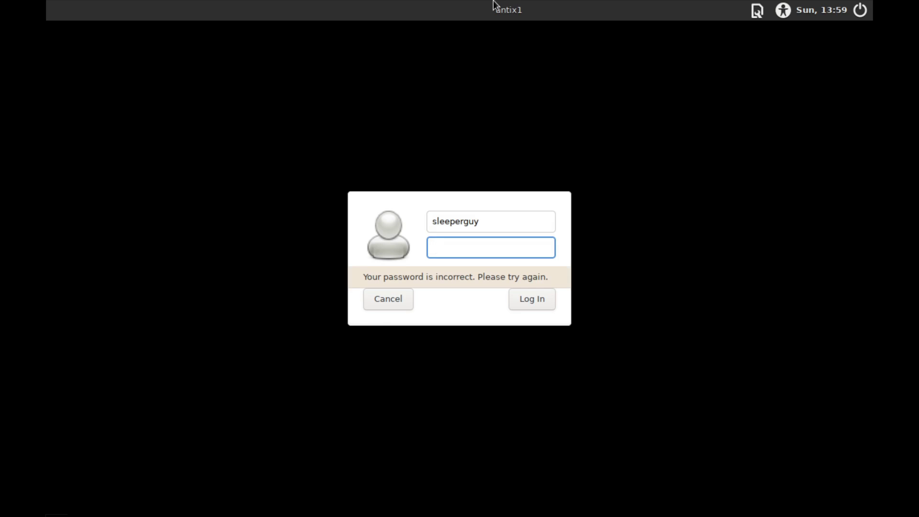
Retry the login with the capitalised username and the account password, then return to full screen.
click(453, 8)
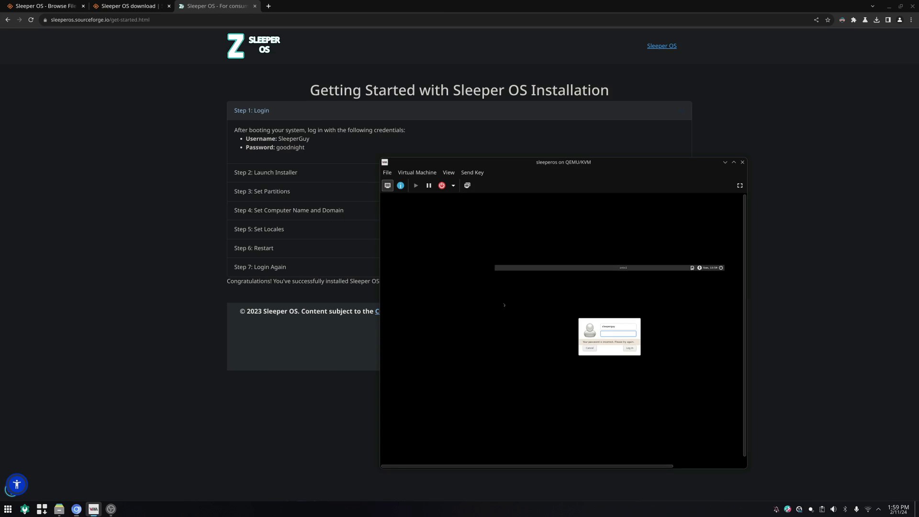
double_click(619, 327)
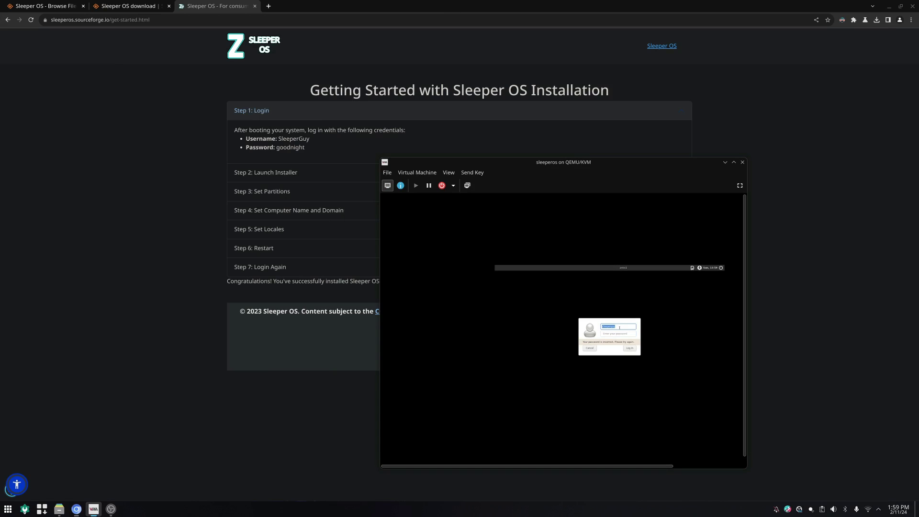
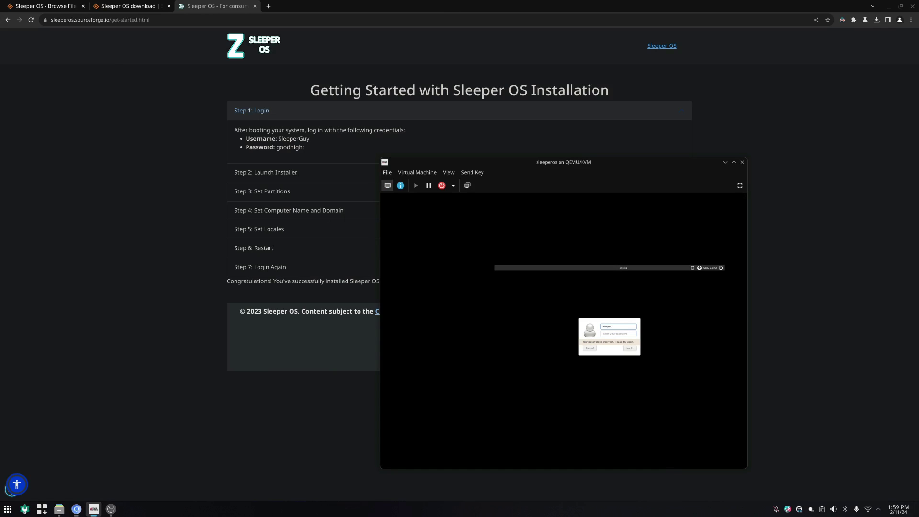
key(Tab)
key(Return)
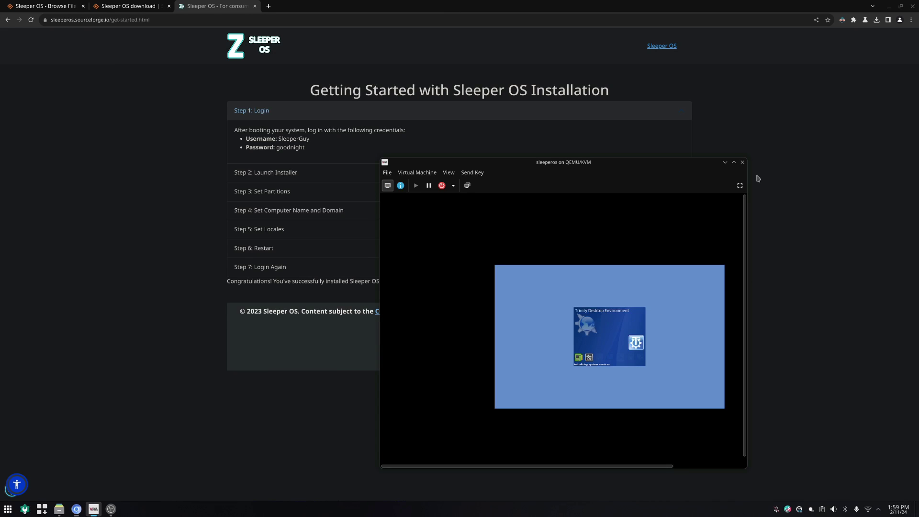
click(739, 185)
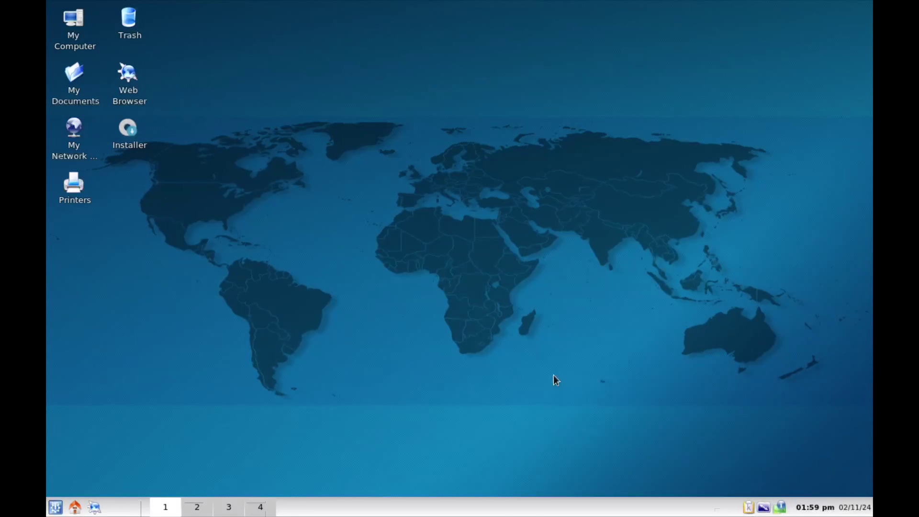
Launch the Trinity Control Center from its entry in the K-menu's Trinity Control Center submenu.
right_click(520, 322)
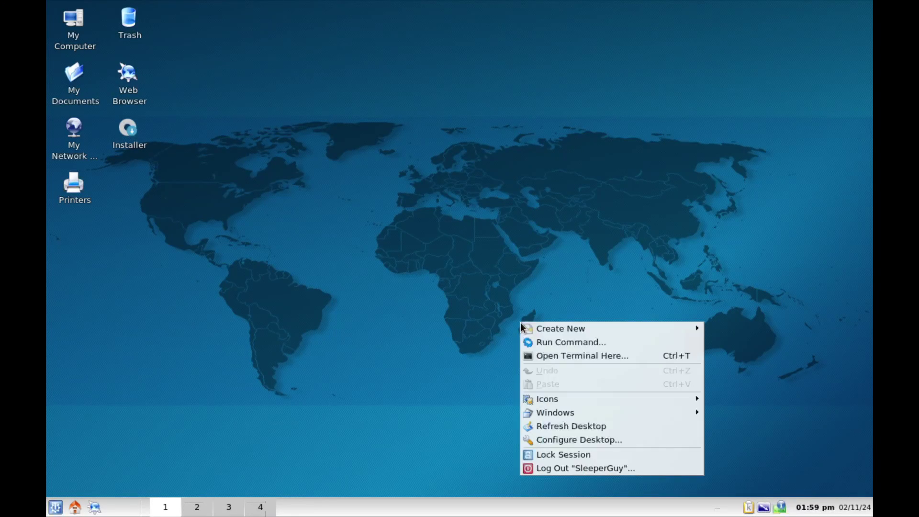
click(469, 314)
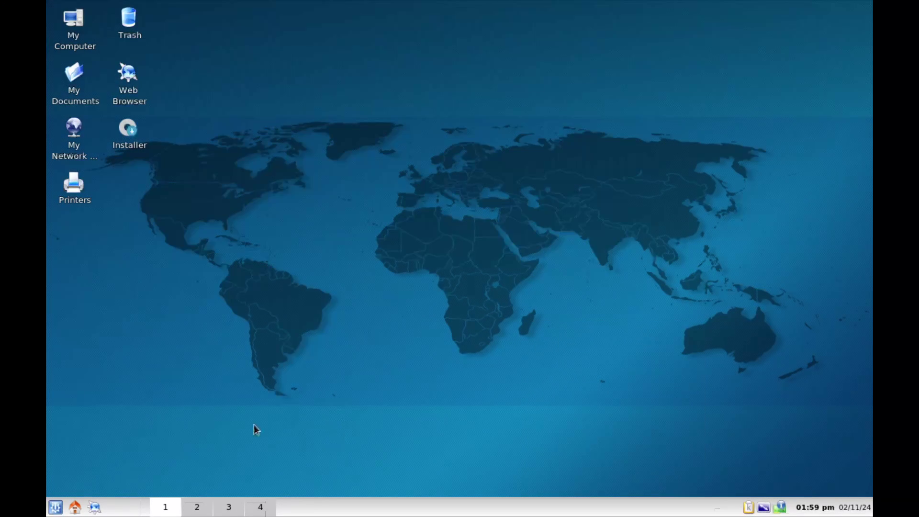
click(56, 507)
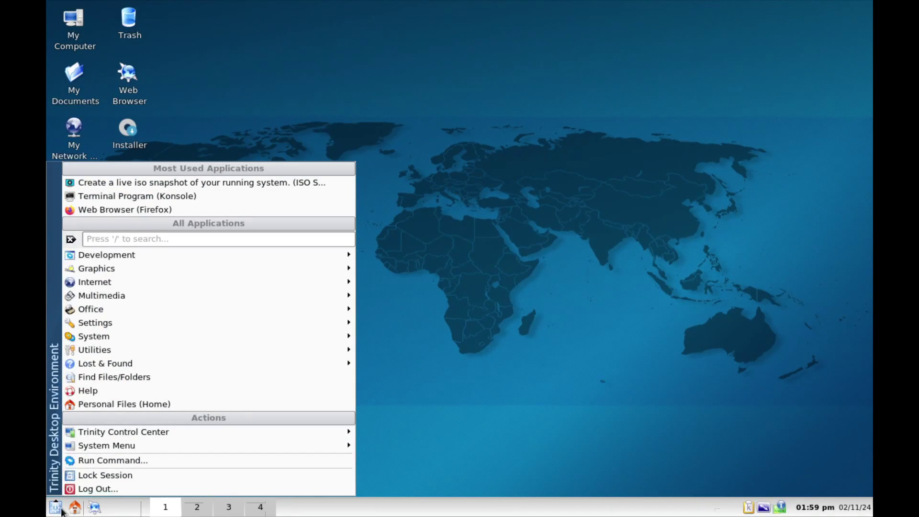
mouse_move(124, 338)
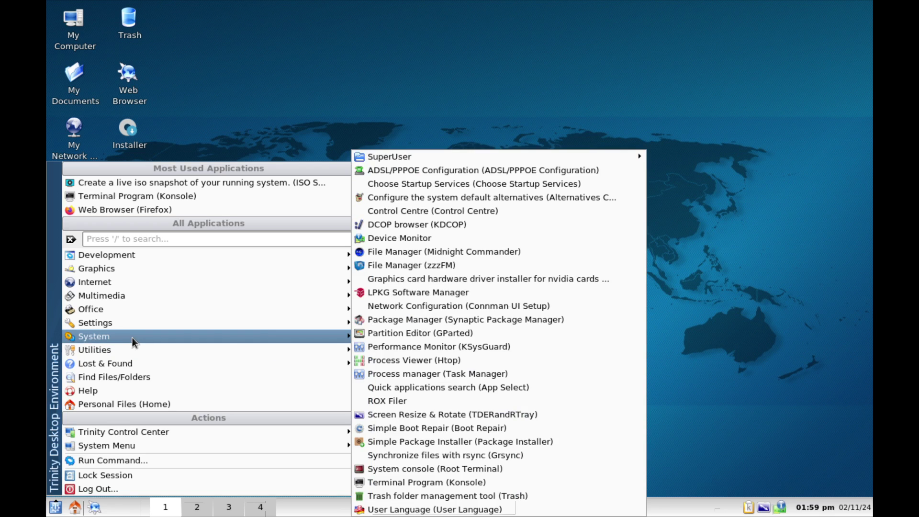
mouse_move(115, 432)
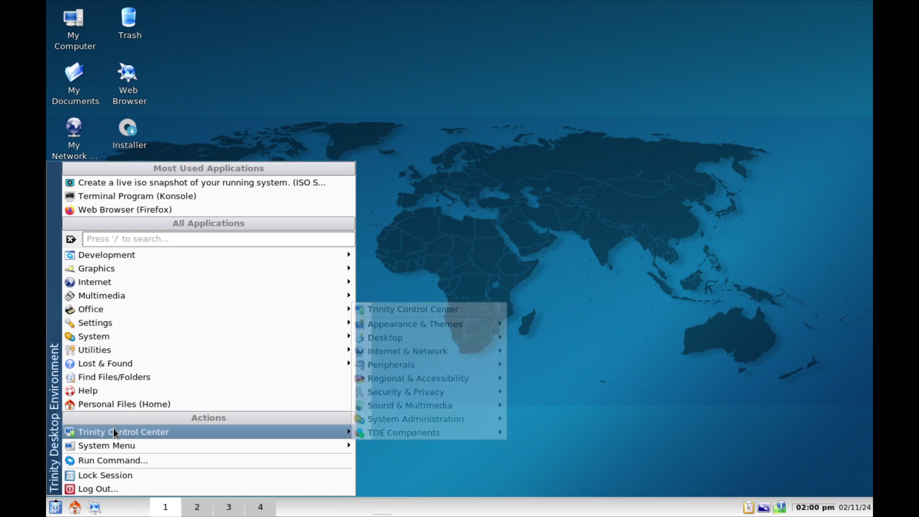
click(384, 311)
Maximize the Control Center and open Security & Privacy > Password & User Account.
click(574, 9)
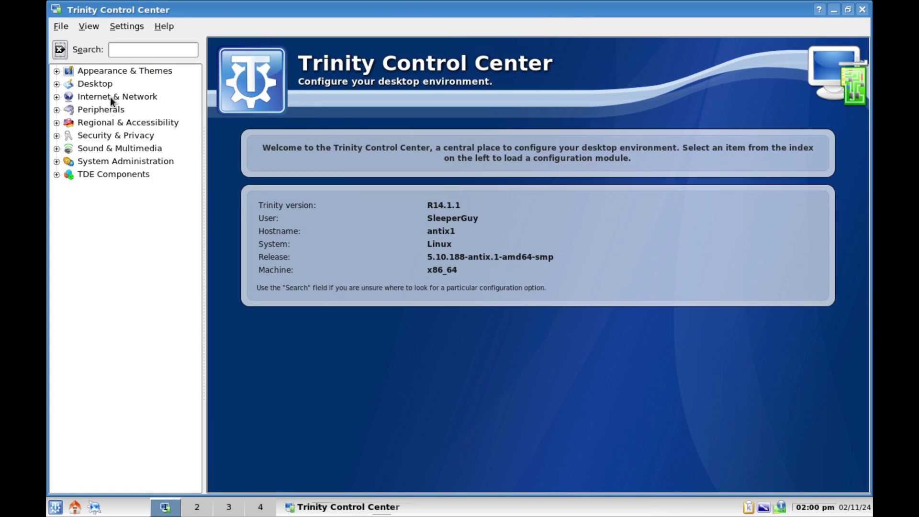
click(111, 135)
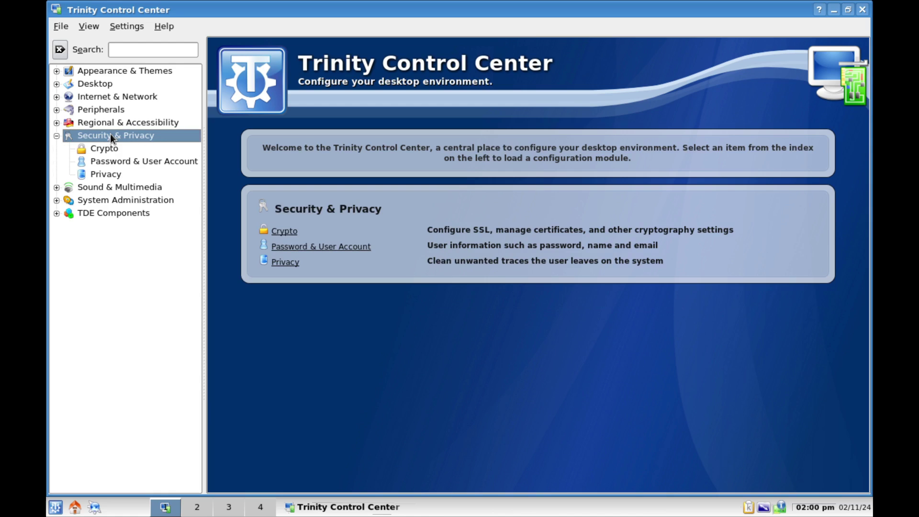
click(109, 159)
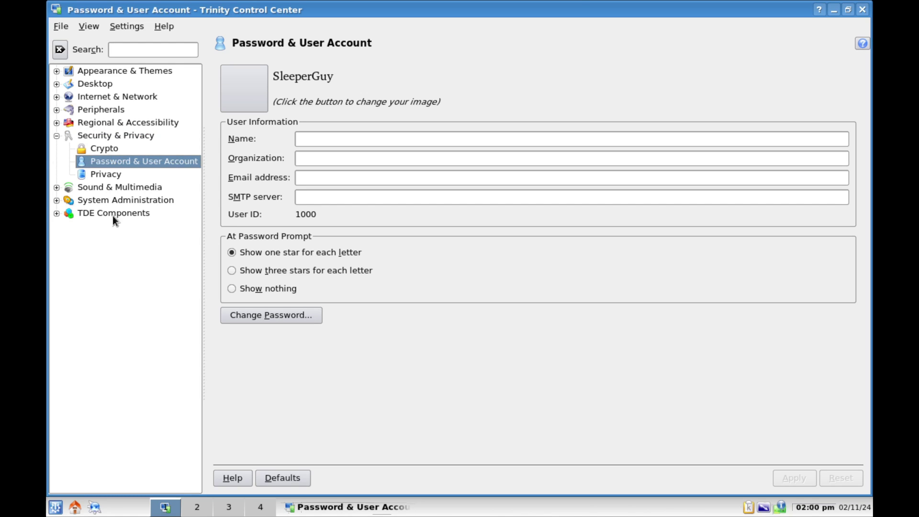
Browse the K-menu's application submenus.
click(56, 508)
mouse_move(187, 340)
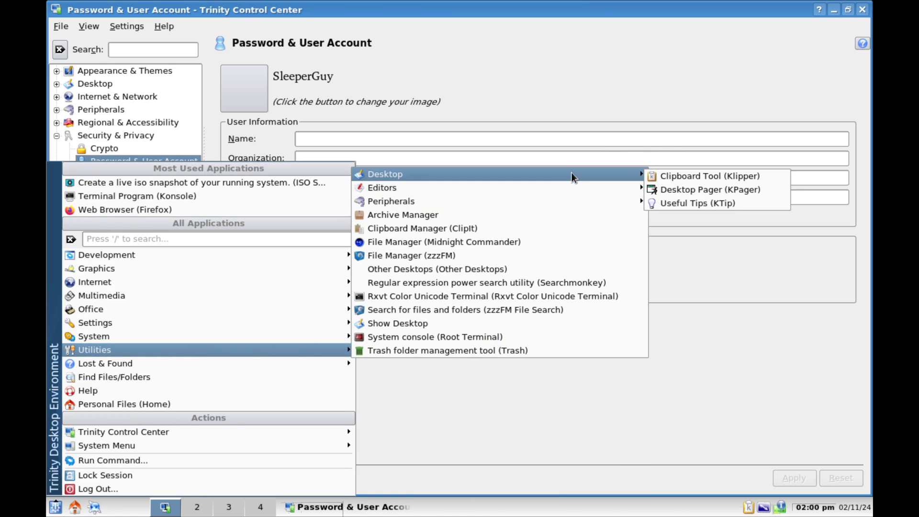
mouse_move(216, 336)
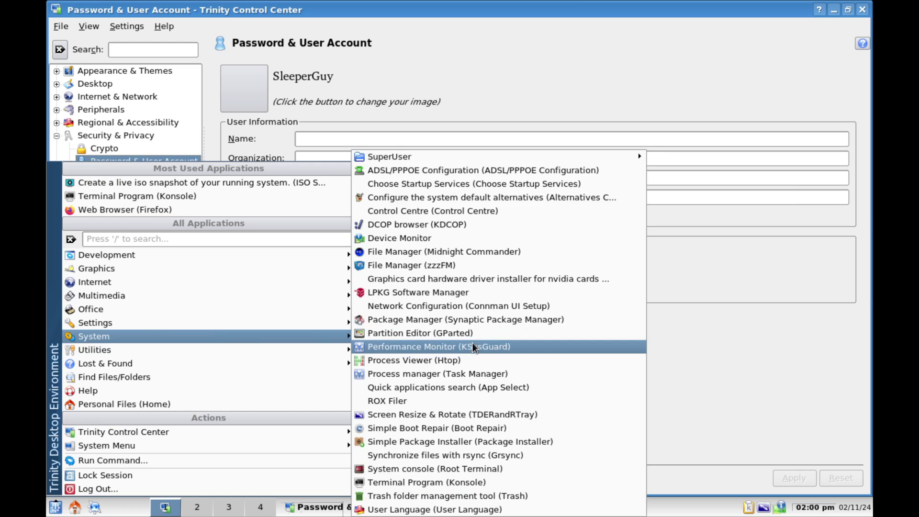
mouse_move(438, 158)
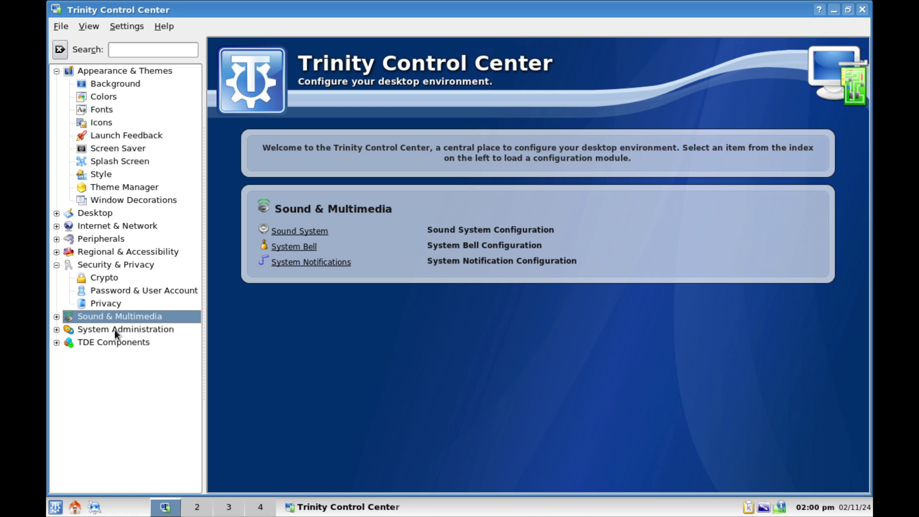
Open System Administration > Login Manager, enter Administrator Mode with the root password, and show Users.
click(114, 330)
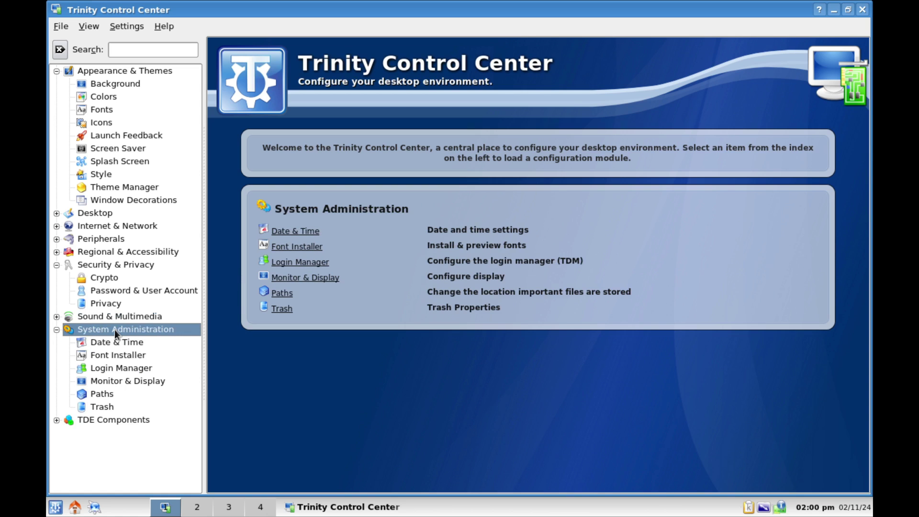
click(117, 369)
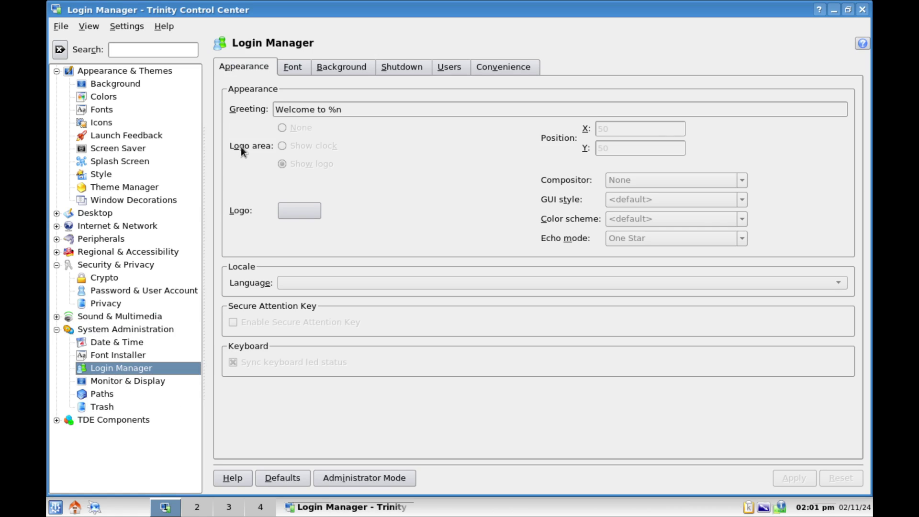
click(441, 72)
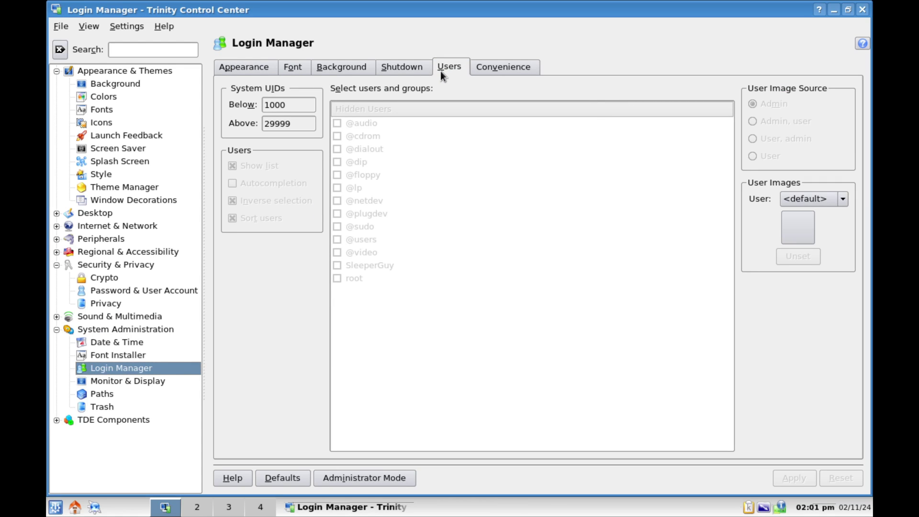
click(363, 477)
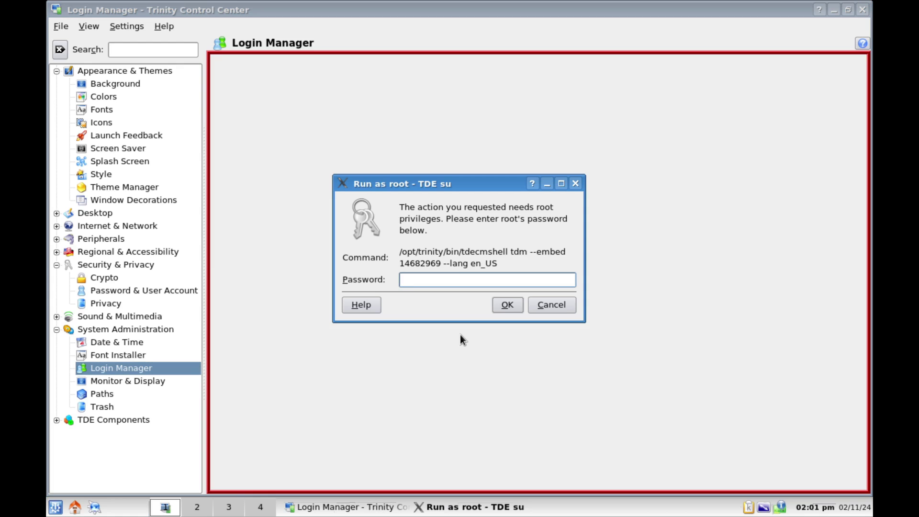
text(**********)
key(Return)
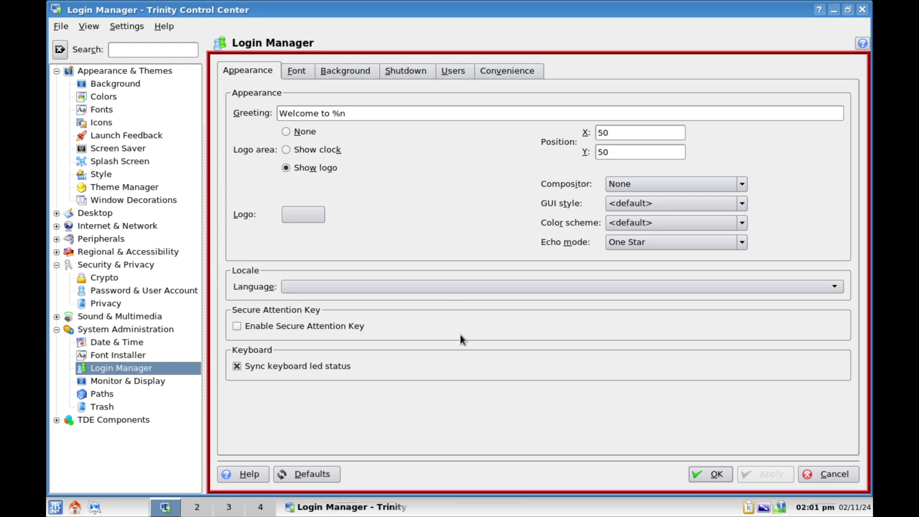
click(446, 71)
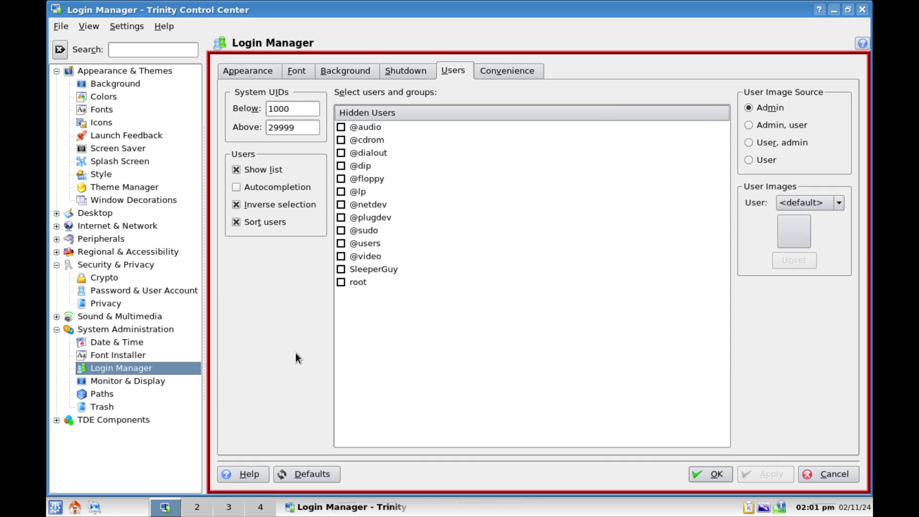
Check the hidden-users help and the Convenience tab, then return to the Users tab.
right_click(401, 360)
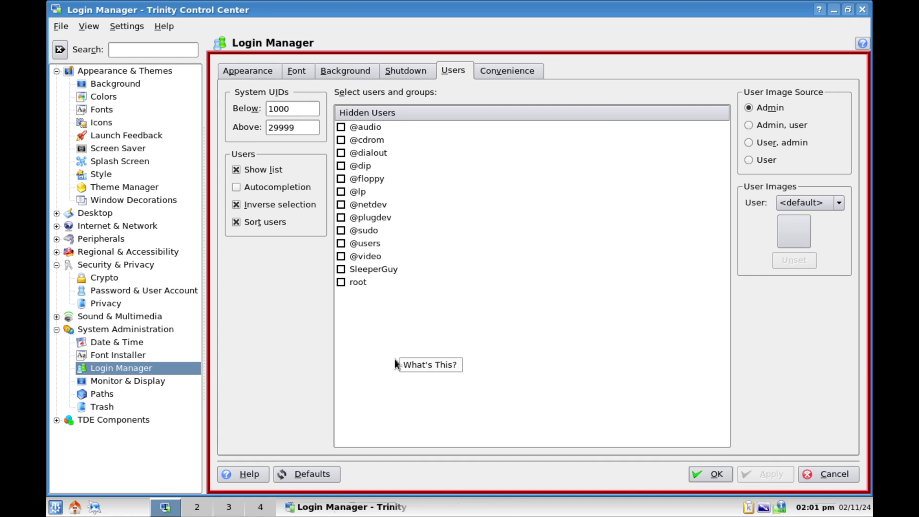
click(385, 358)
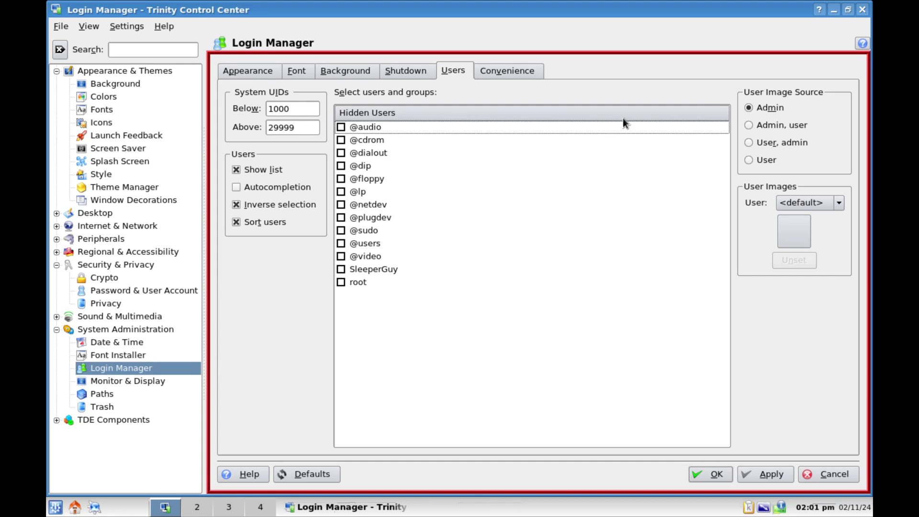
click(504, 70)
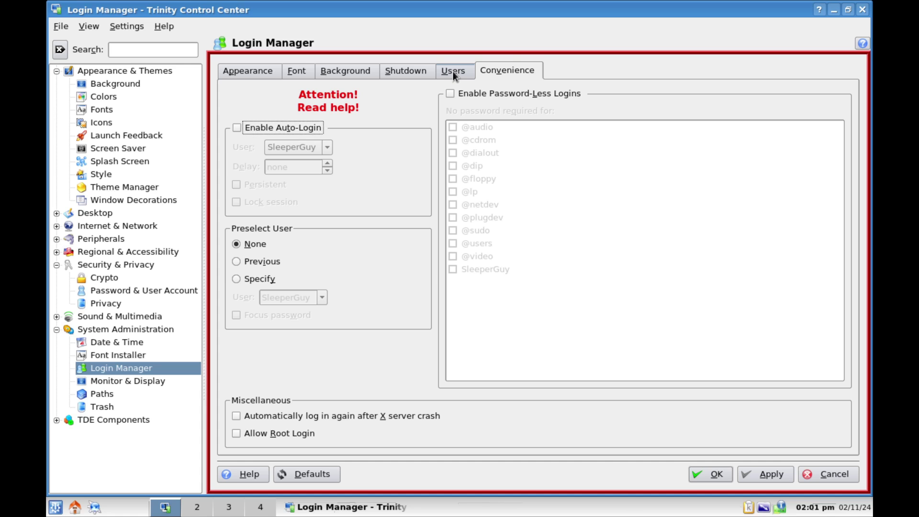
click(453, 70)
click(55, 507)
mouse_move(168, 326)
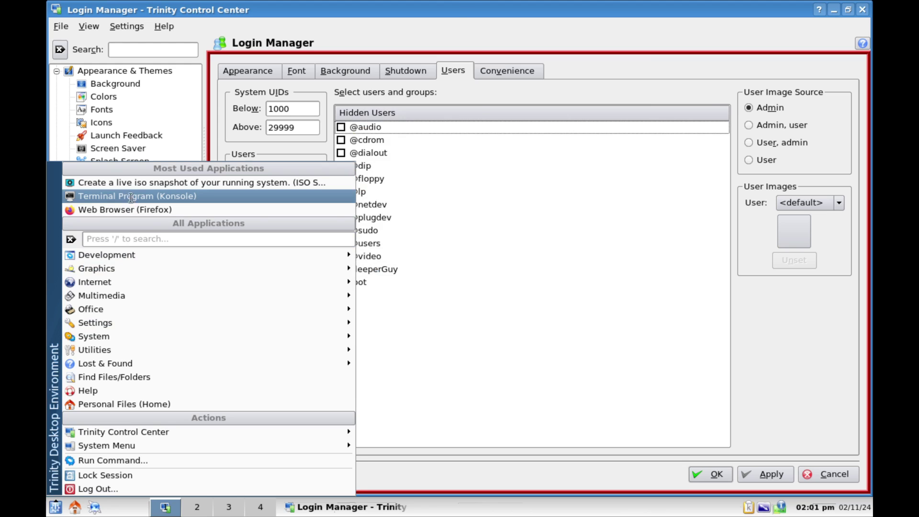
In Konsole, run 'sudo adduser gosh', correcting the misspelled 'addusr' command.
click(128, 196)
text(sudo ad)
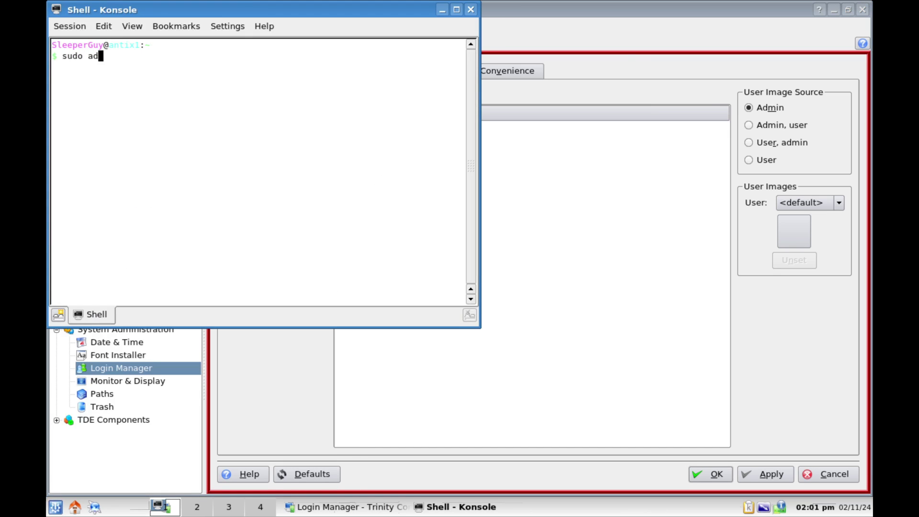
text(dusr gosh)
key(Return)
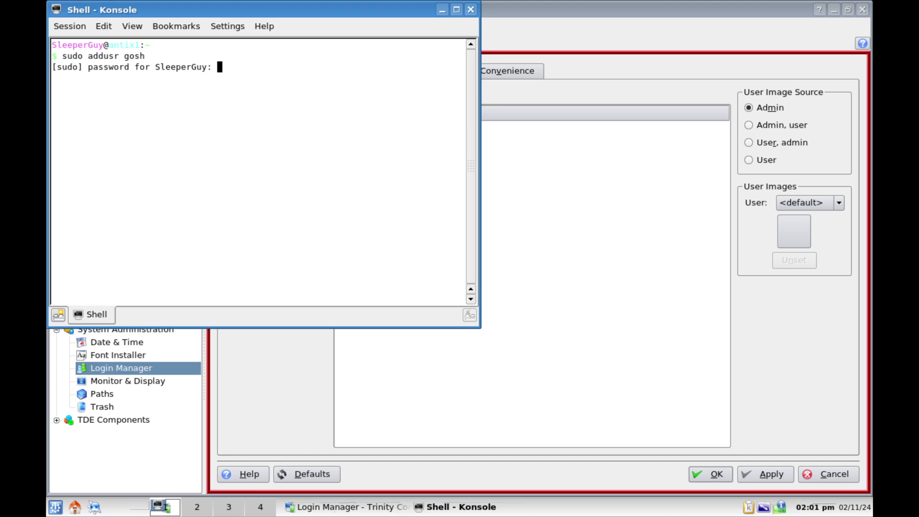
key(Return)
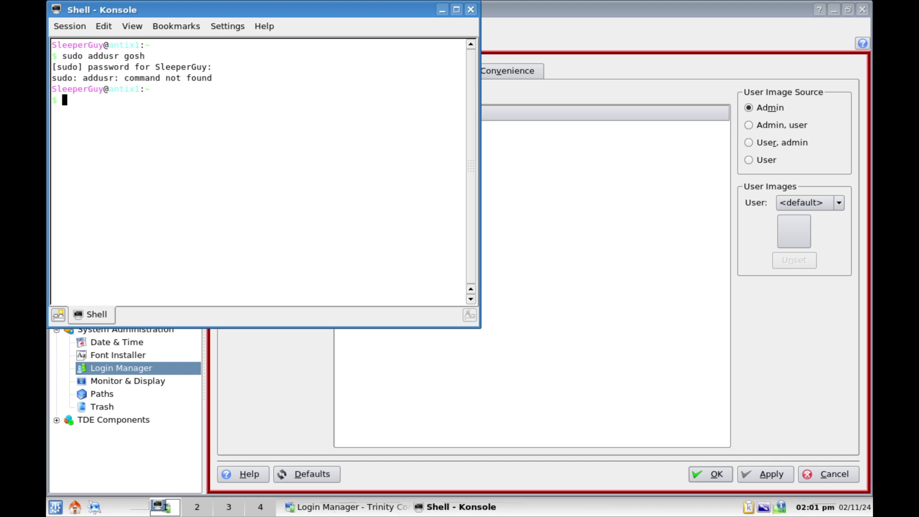
key(Up)
key(Left)
key(Left)
key(Left)
key(Left)
key(Left)
key(Left)
text(e)
text(e)
key(Return)
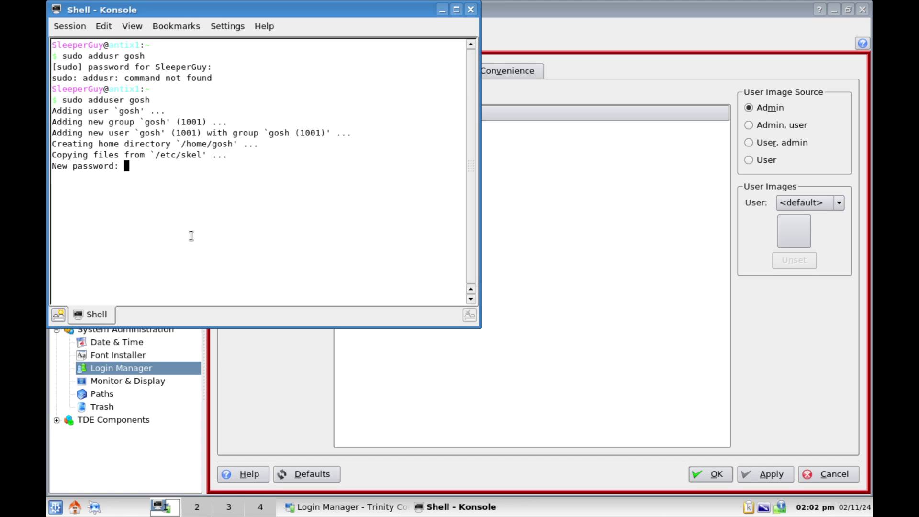
Set gosh's password, enter full name gosh, and confirm the details with y.
key(Return)
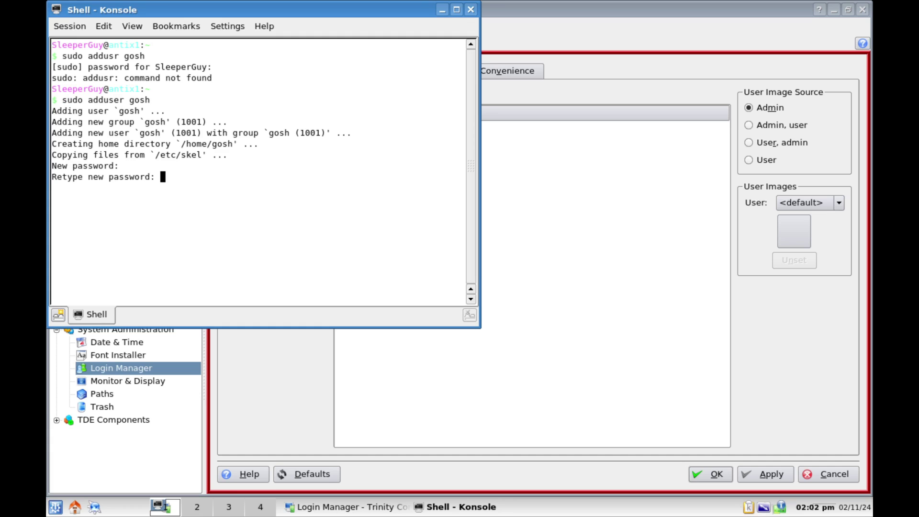
key(Return)
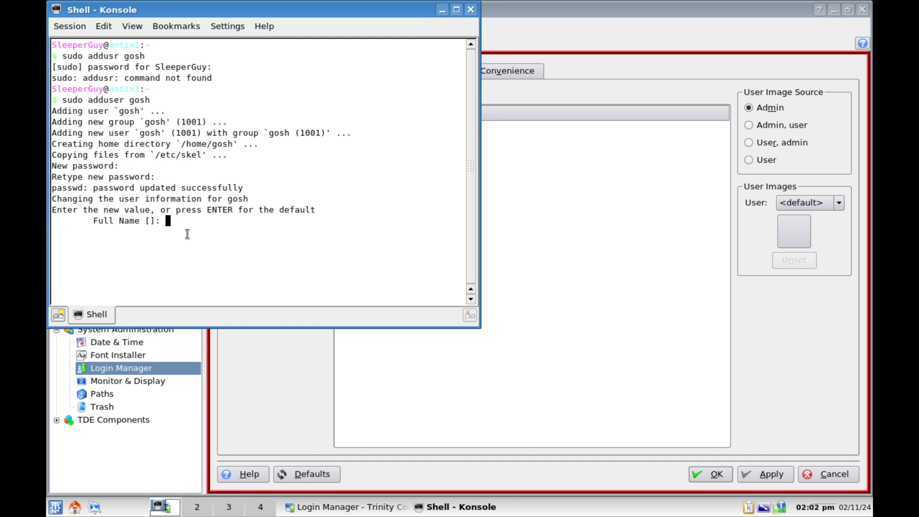
key(Return)
key(Return)
key(Return)
key(Return)
key(Return)
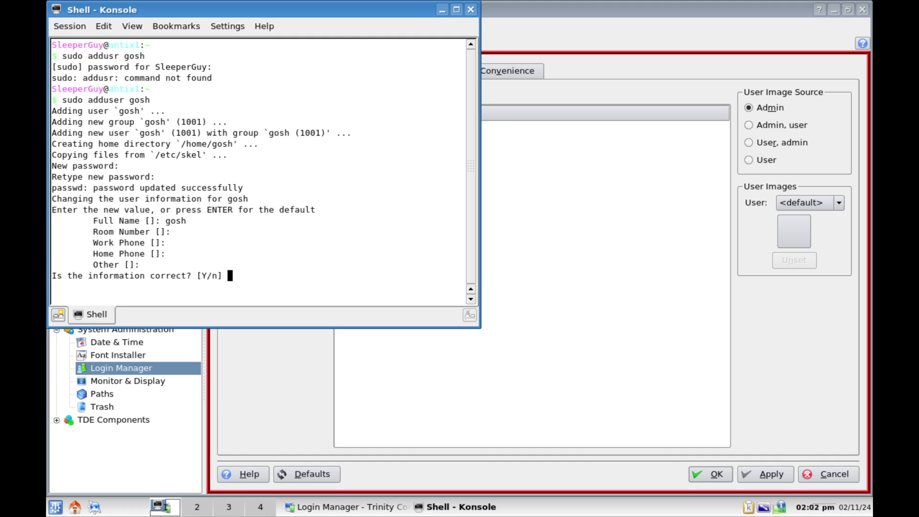
text(y)
key(Return)
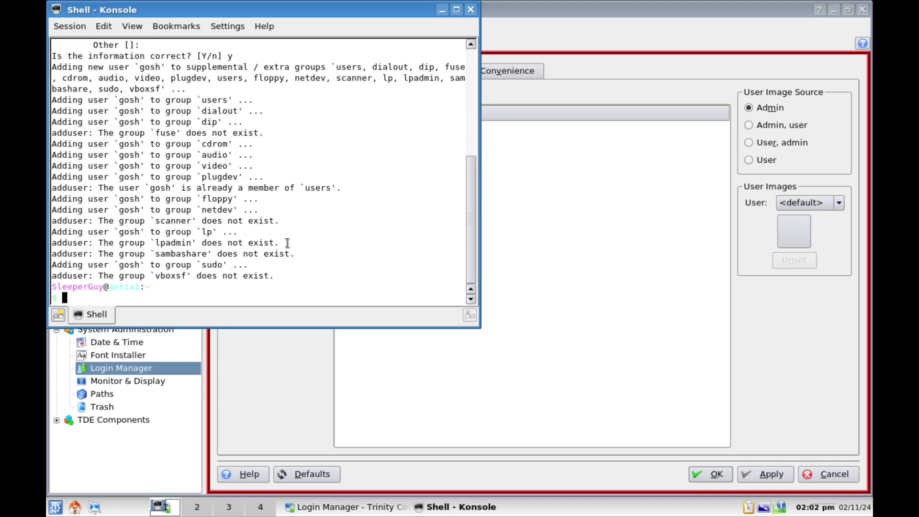
Close Konsole and reload Login Manager so its Users list includes gosh.
click(466, 9)
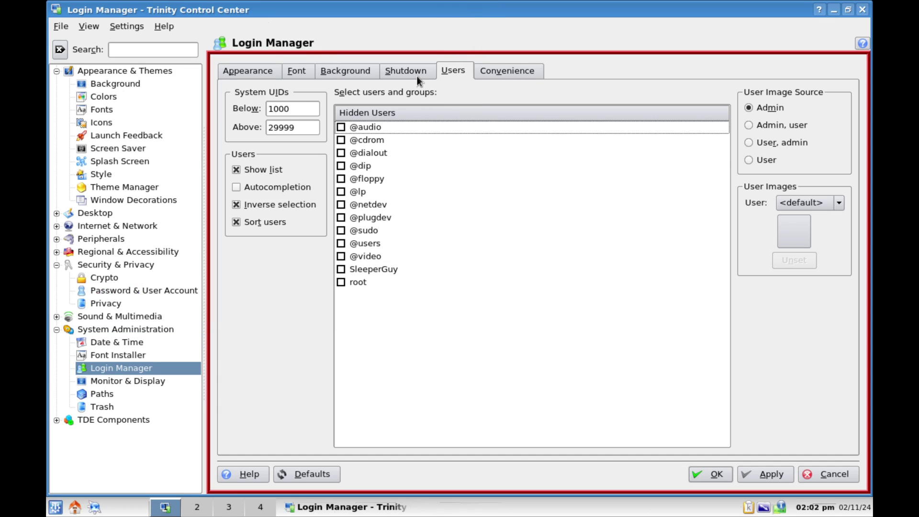
click(416, 74)
click(455, 73)
click(825, 470)
click(116, 354)
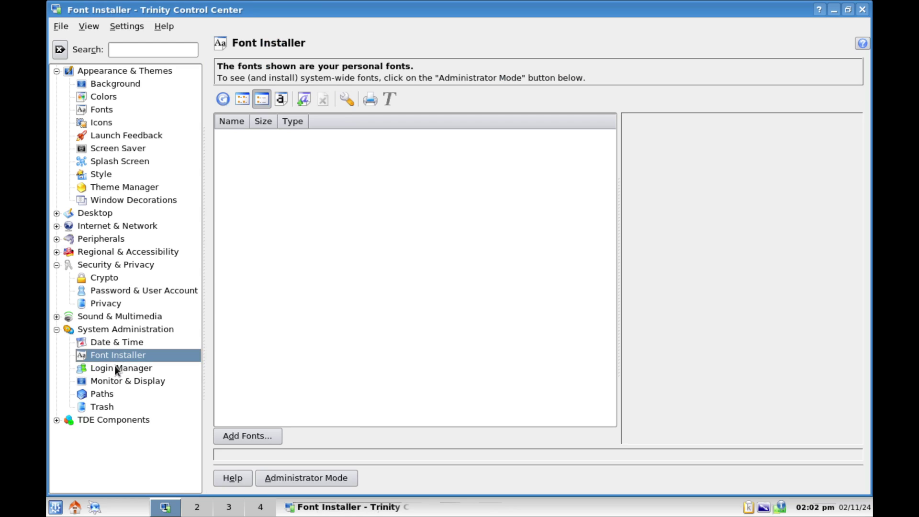
click(115, 367)
click(452, 68)
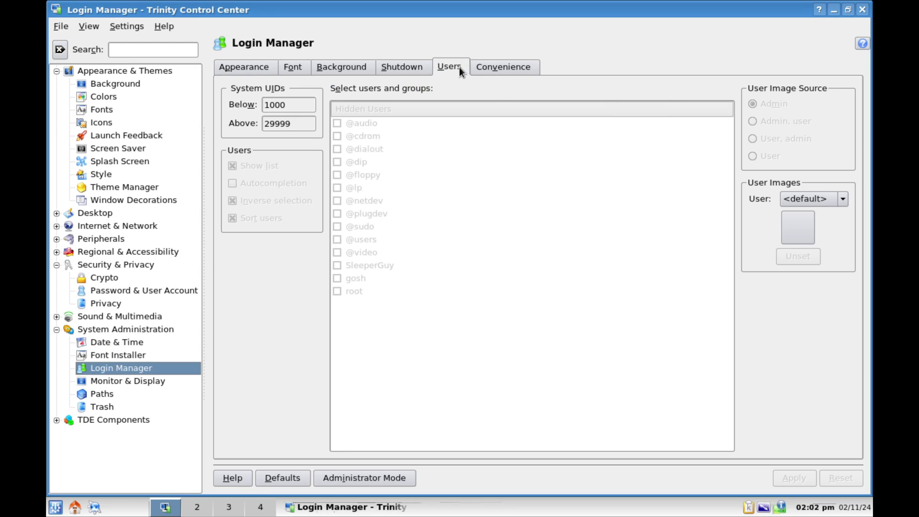
Re-enter Administrator Mode with the root password and select the gosh entry in the Users list.
click(361, 478)
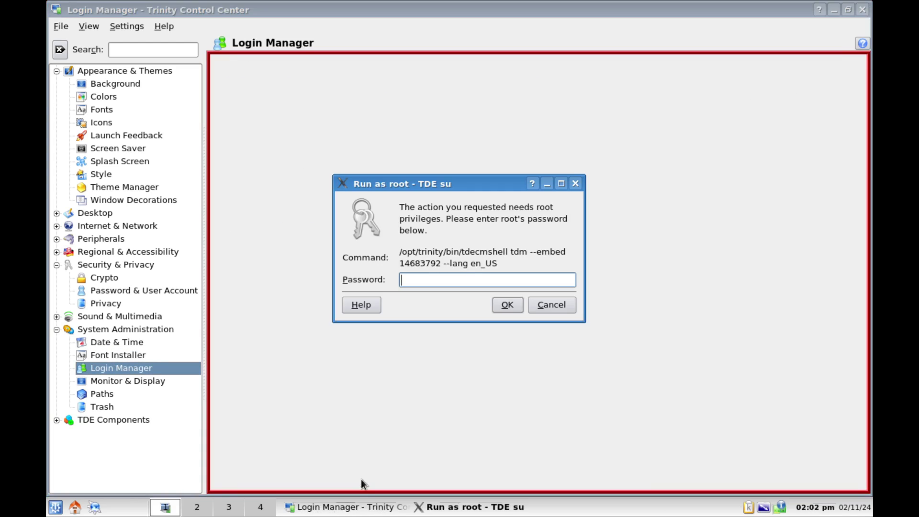
text(●●●●●●●●●)
key(Return)
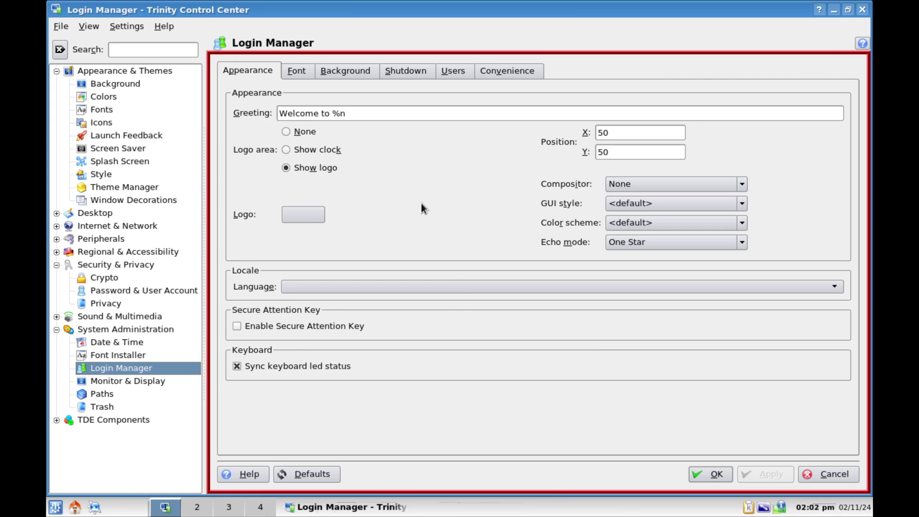
click(447, 79)
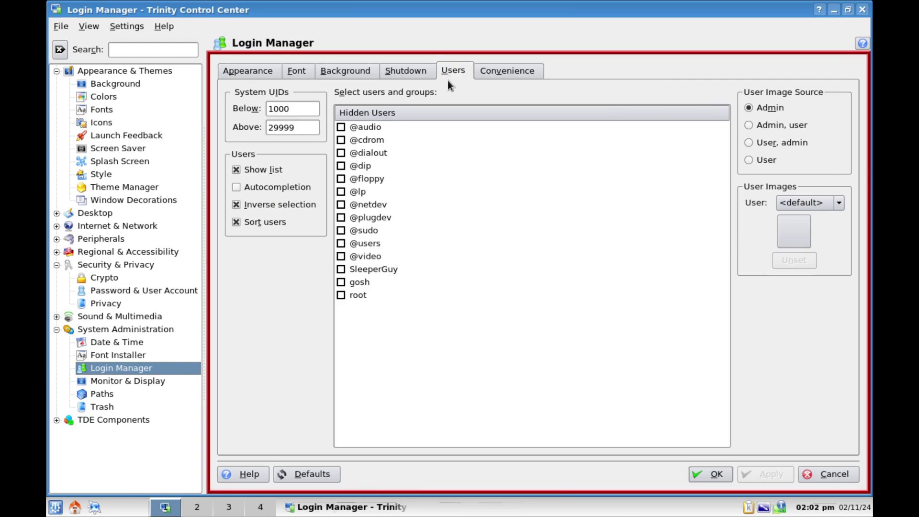
click(380, 282)
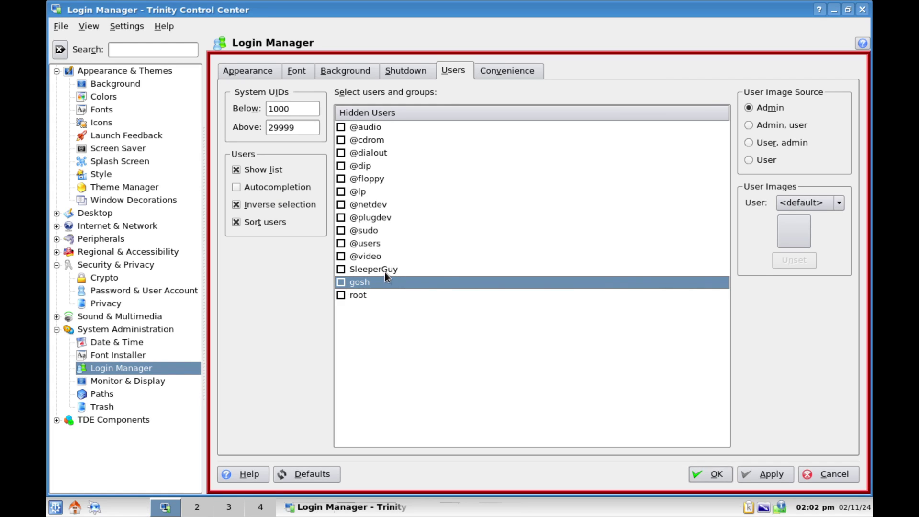
right_click(384, 271)
key(Escape)
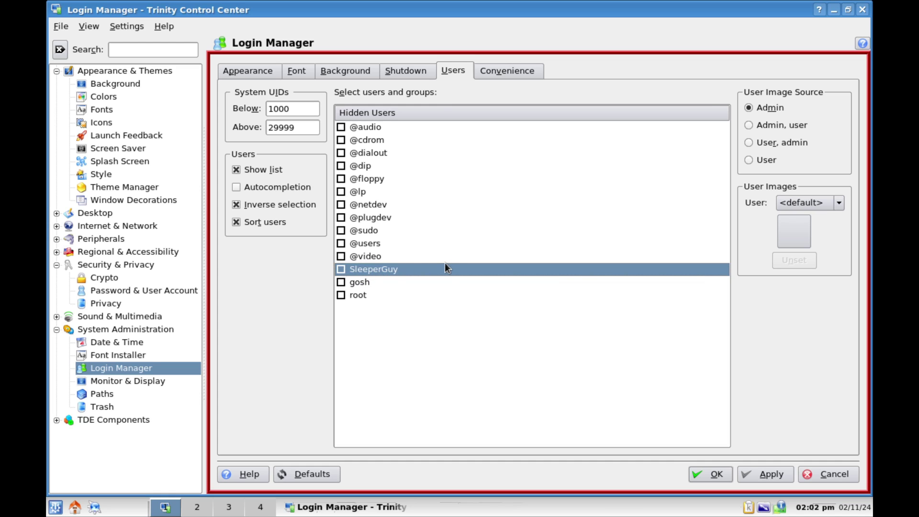
Tick gosh in the Users list and apply the Login Manager change.
click(506, 70)
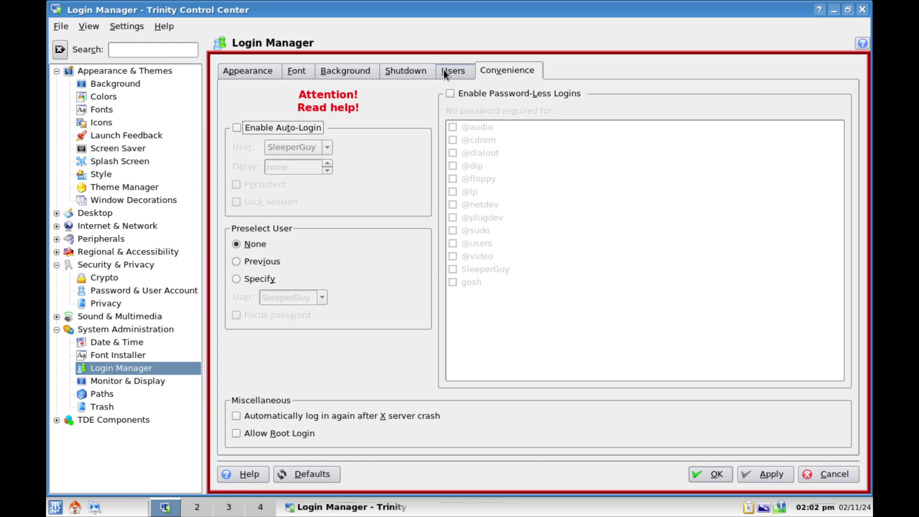
click(443, 70)
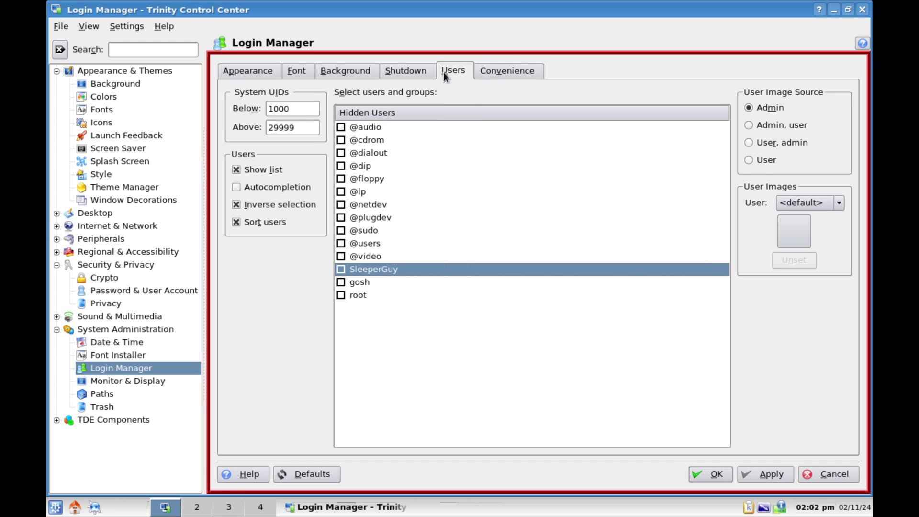
click(386, 285)
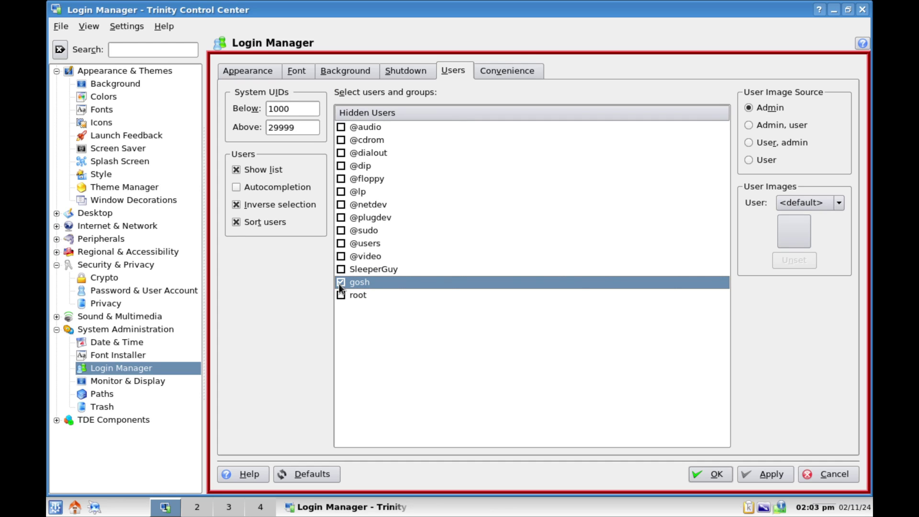
click(760, 474)
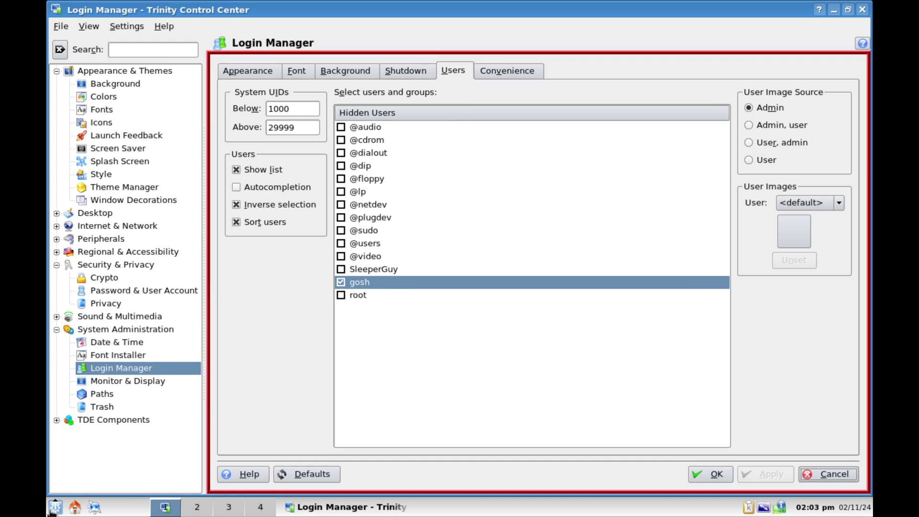
click(55, 508)
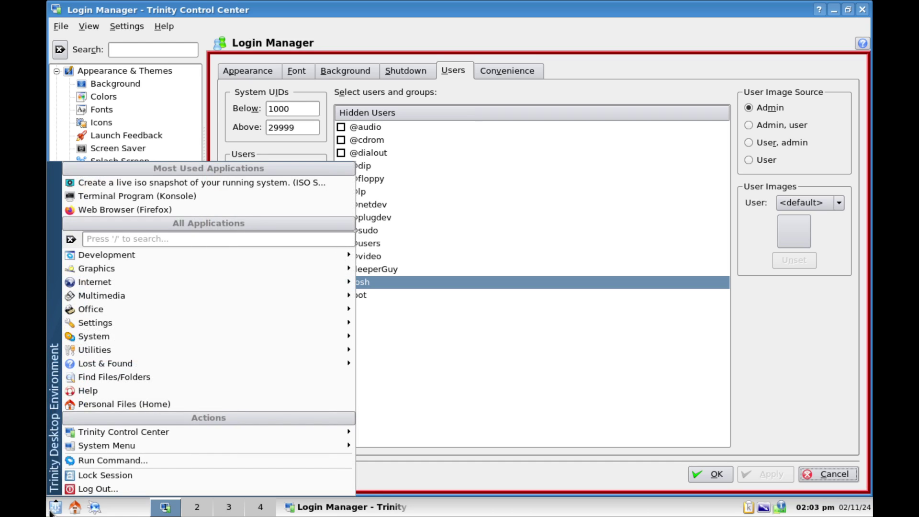
In Konsole, run sudo usermod -aG sudo to add gosh to the sudo group.
click(84, 196)
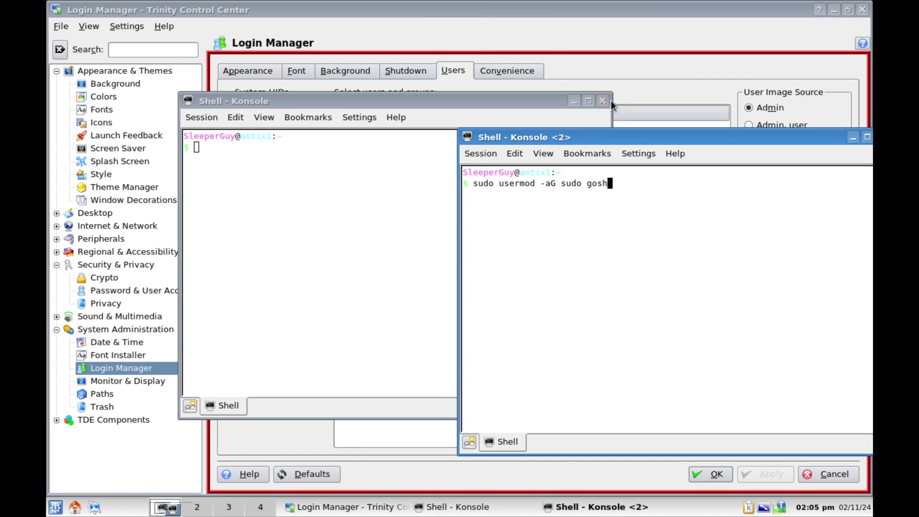
click(605, 99)
drag(588, 139, 471, 129)
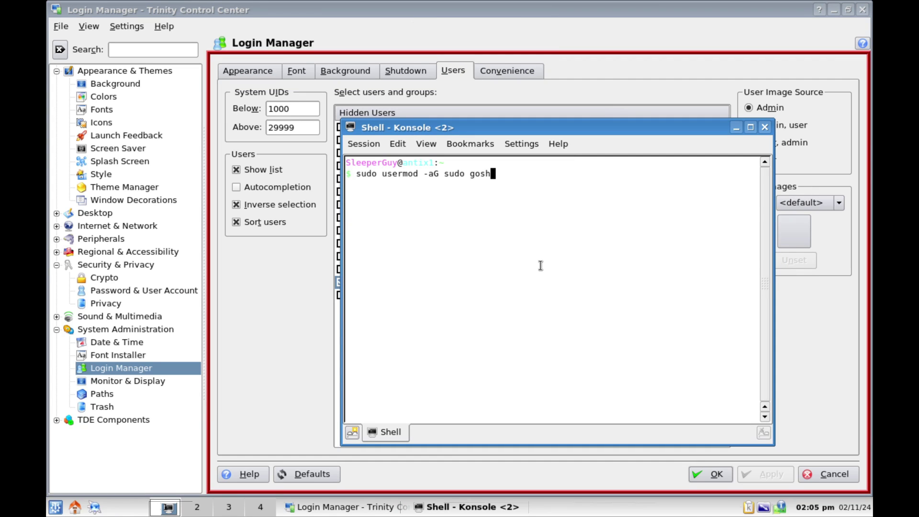
key(Return)
Close Konsole and return the Control Center to its overview page.
click(764, 127)
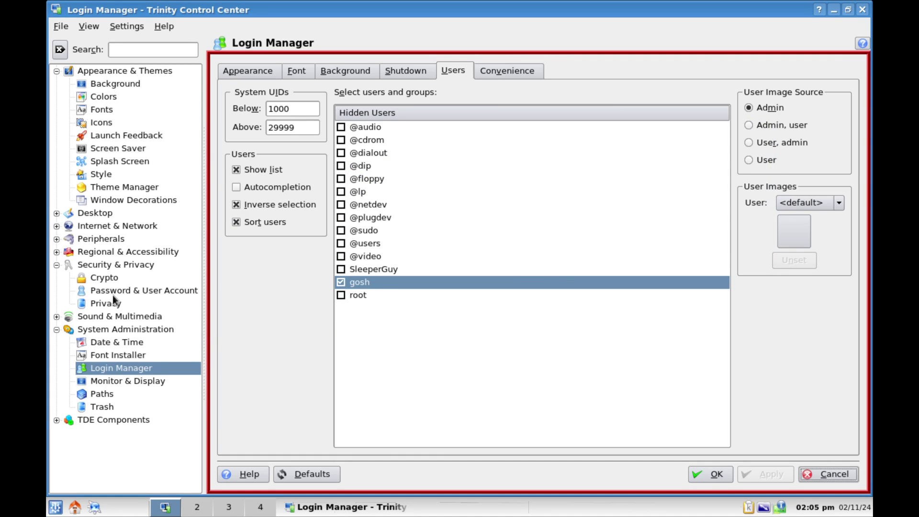
click(244, 68)
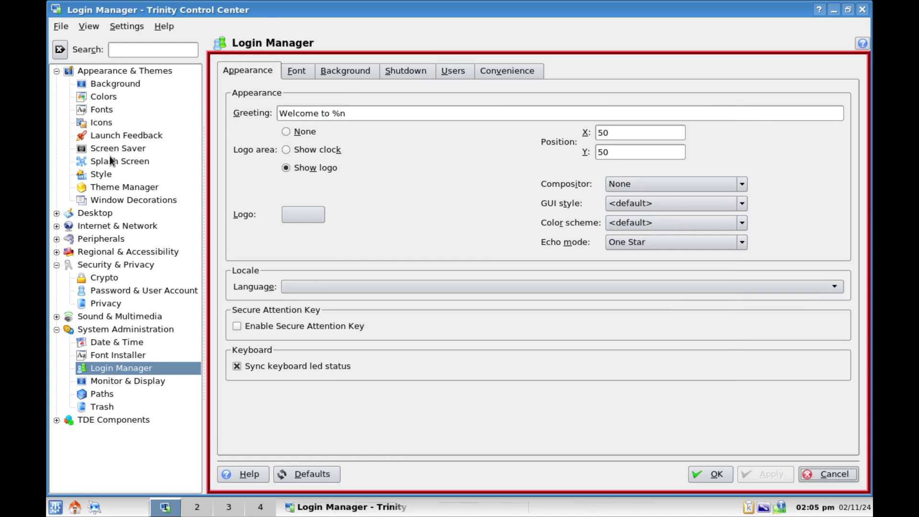
click(124, 67)
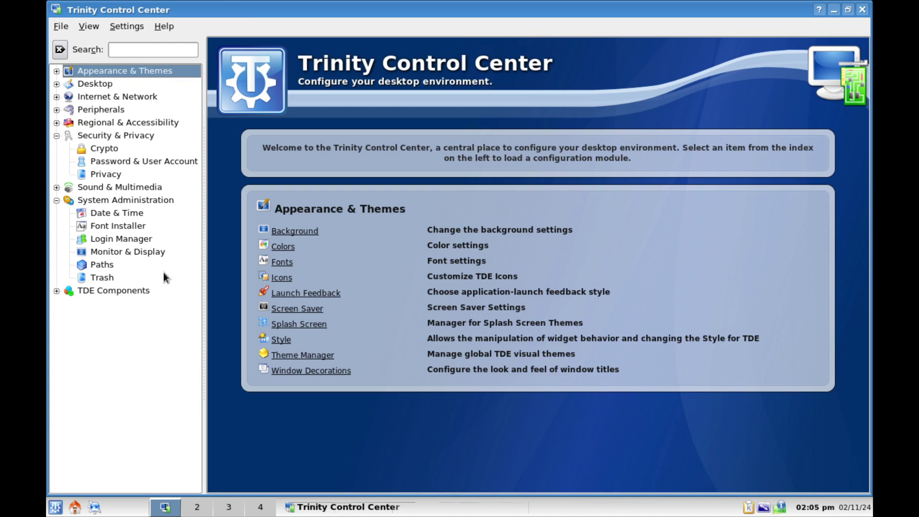
Log out and sign back in as gosh with that user's password.
click(55, 507)
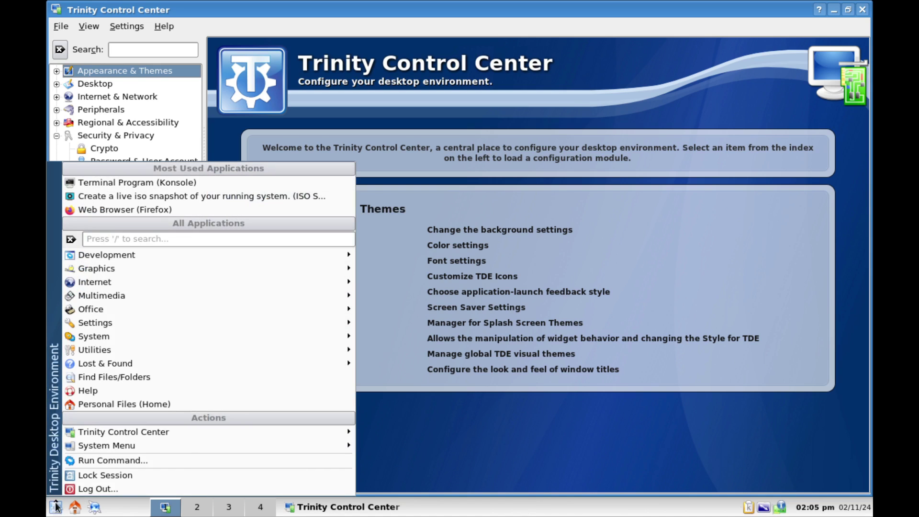
click(87, 491)
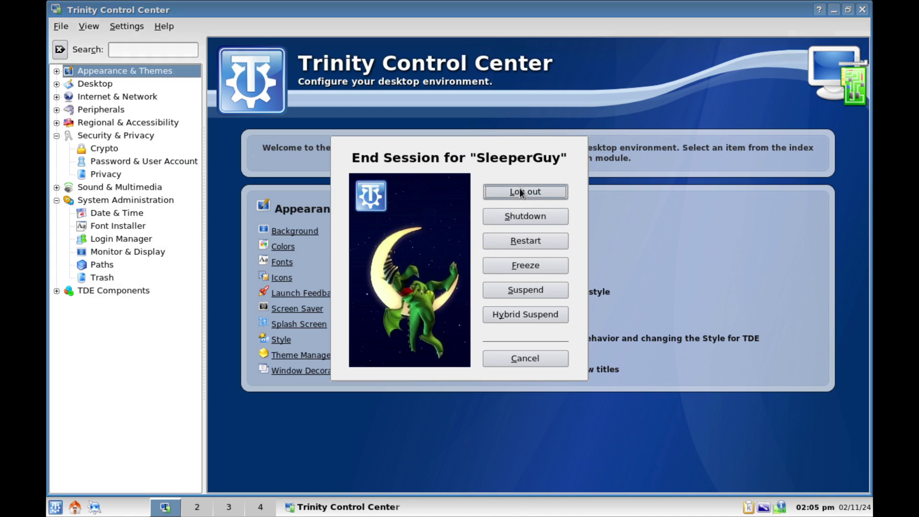
click(518, 188)
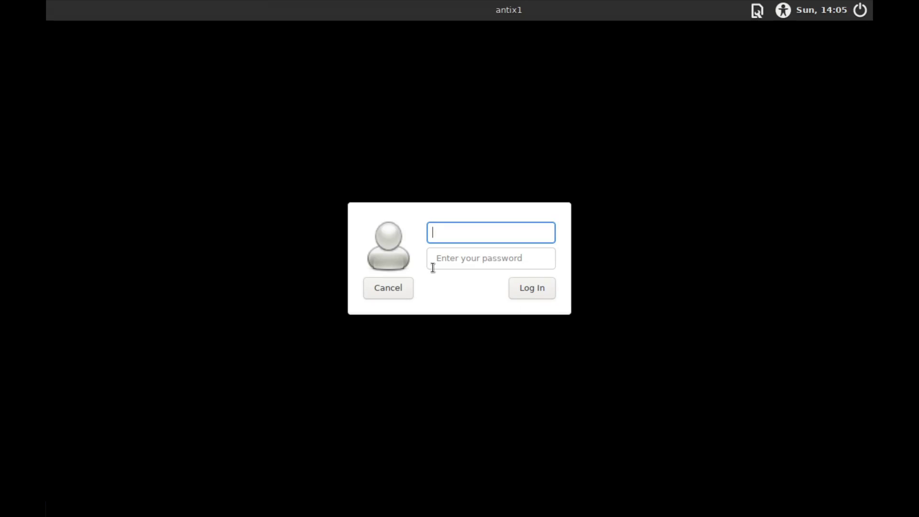
text(gosh)
key(Tab)
text(••••)
key(Return)
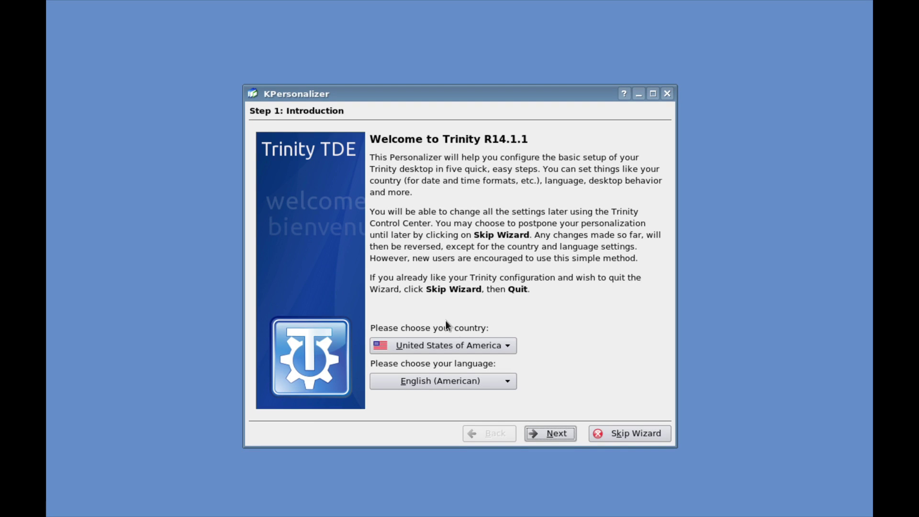
In KPersonalizer, try the behaviour options, keep TDE, and advance through eye-candy and themes.
click(553, 432)
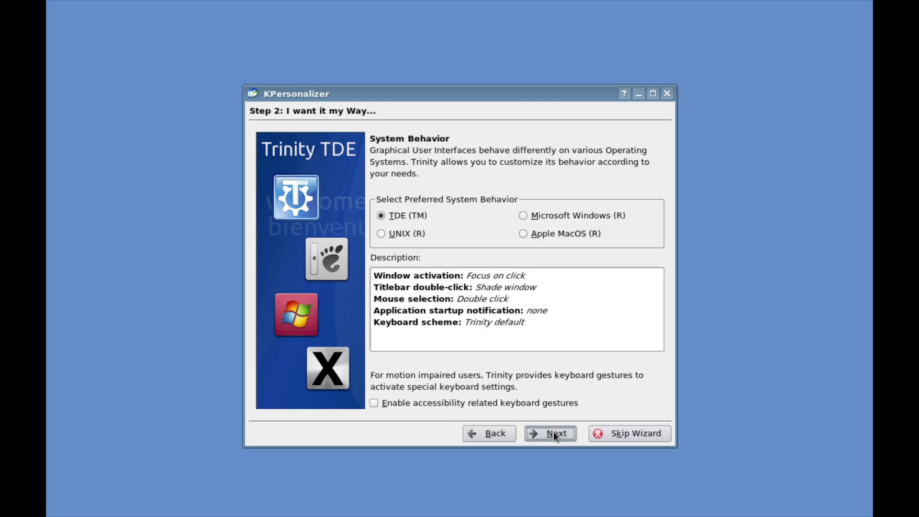
click(535, 234)
click(538, 216)
click(412, 231)
click(409, 217)
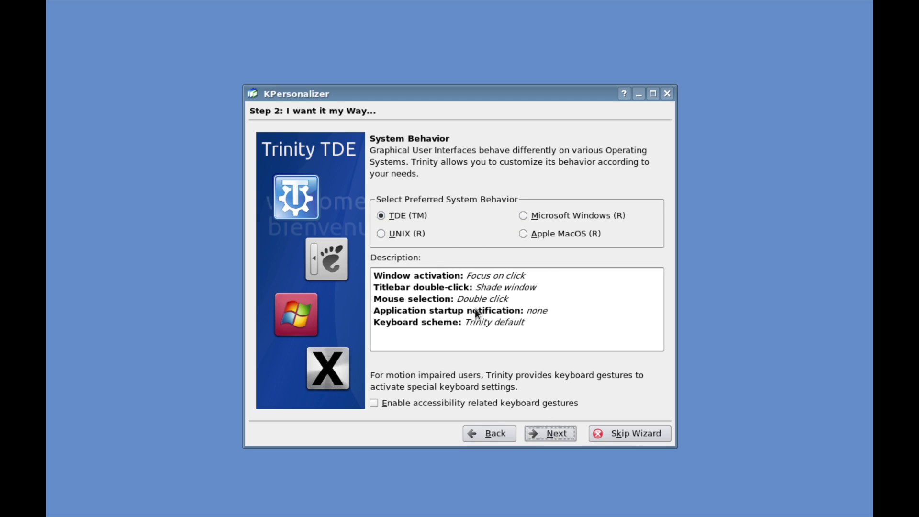
click(554, 433)
click(555, 433)
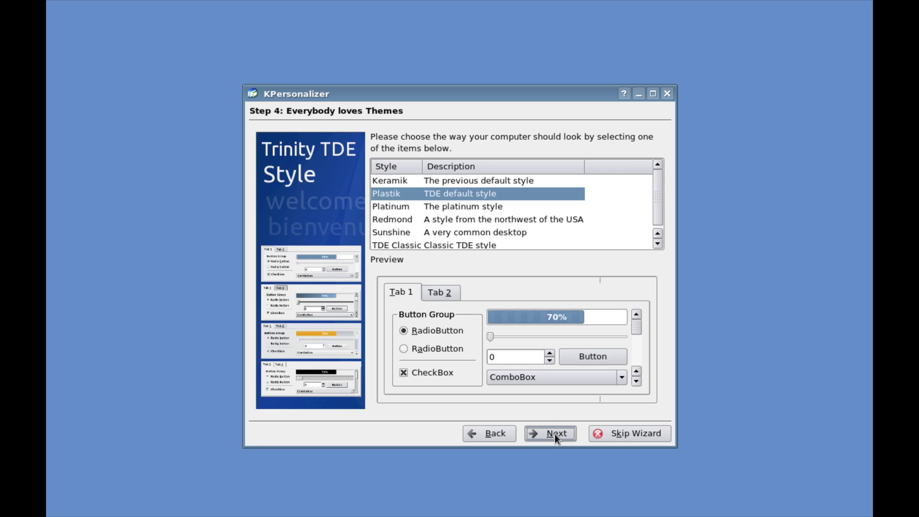
click(555, 434)
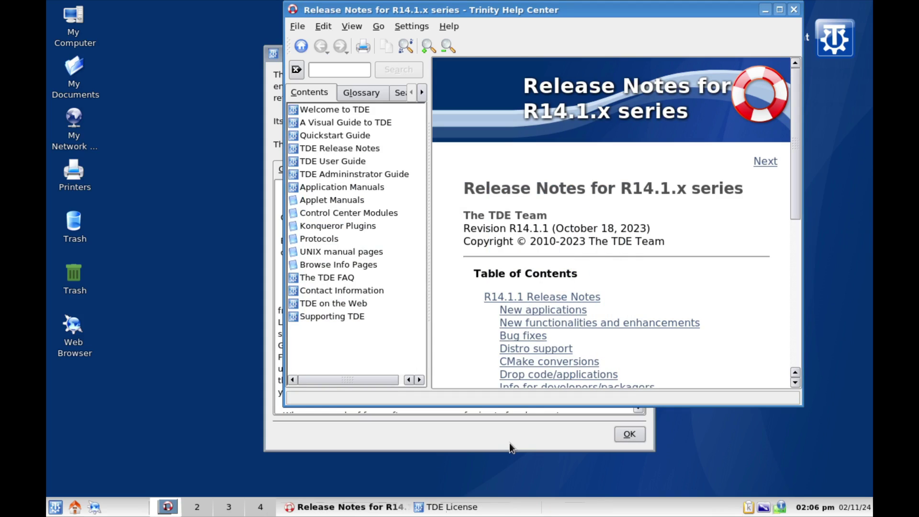
Close the release notes and the TDE License dialog, and dismiss the storage device menu.
click(793, 10)
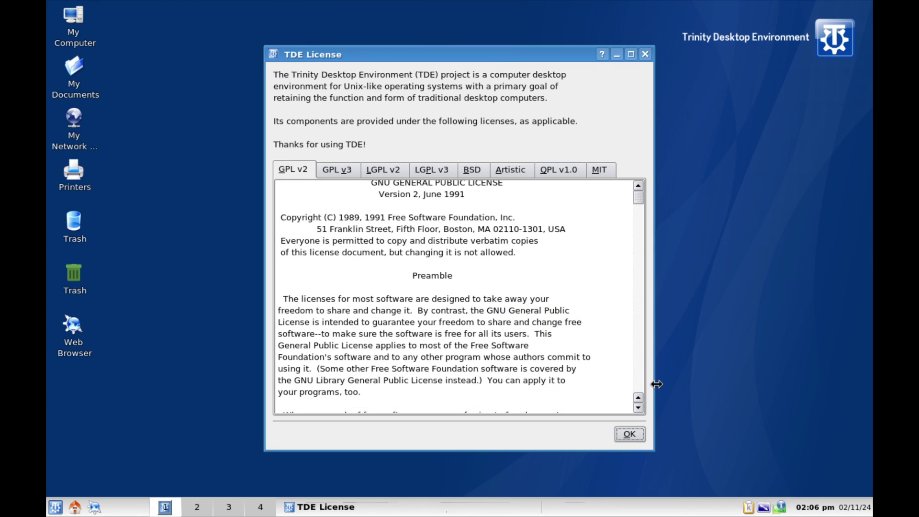
click(629, 433)
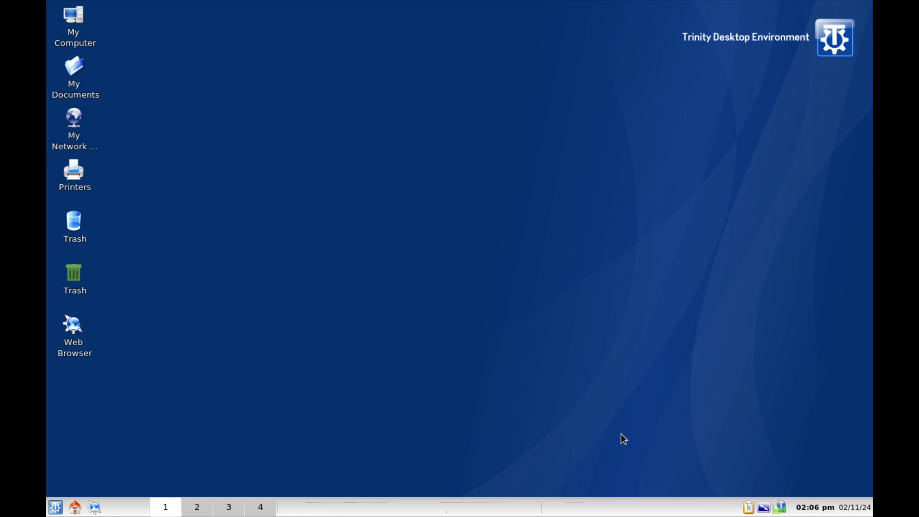
click(779, 506)
mouse_move(641, 394)
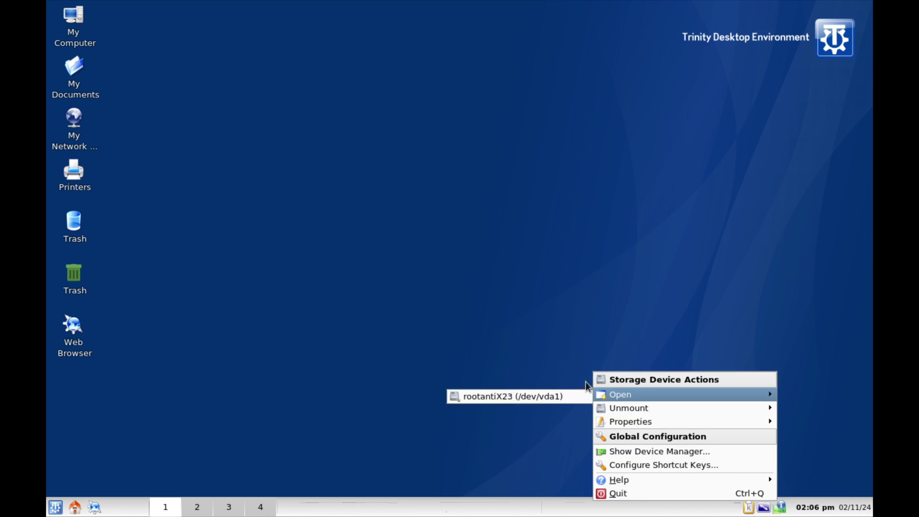
click(300, 299)
Navigate the K-menu to Trinity Control Center's System Administration submenu.
click(55, 506)
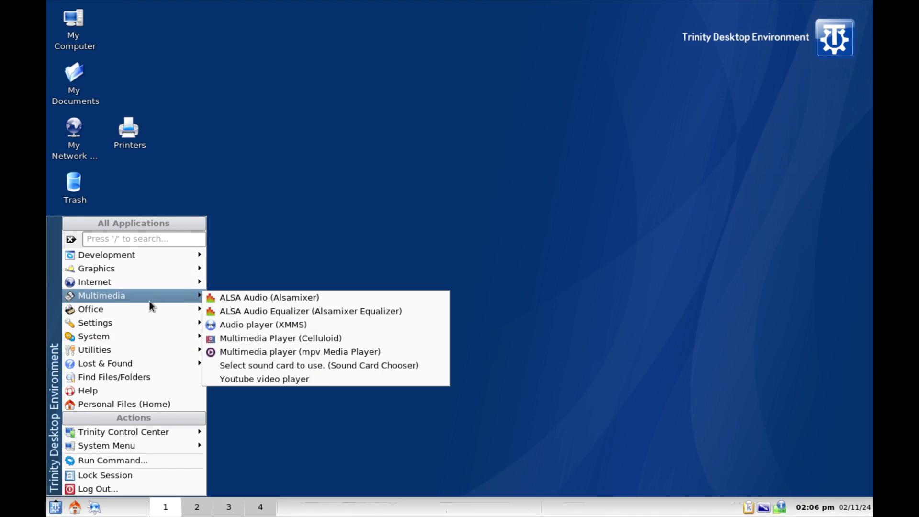
mouse_move(130, 433)
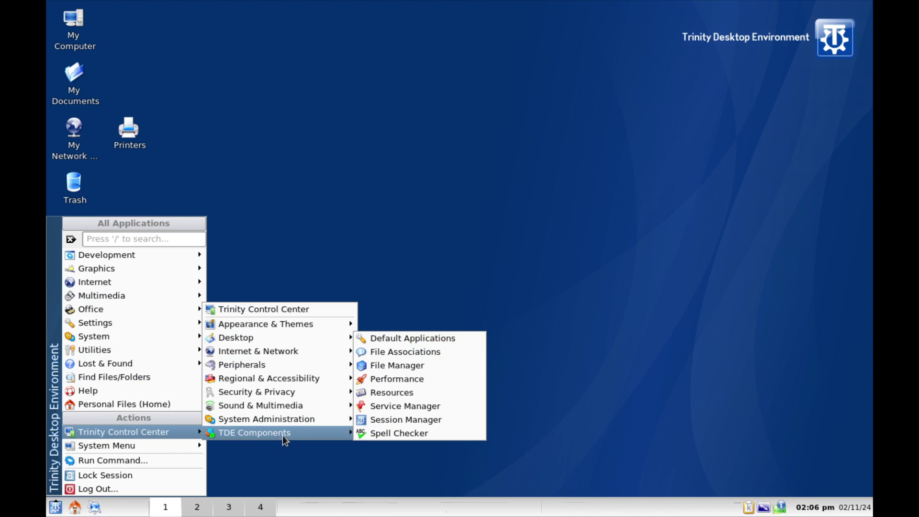
mouse_move(305, 422)
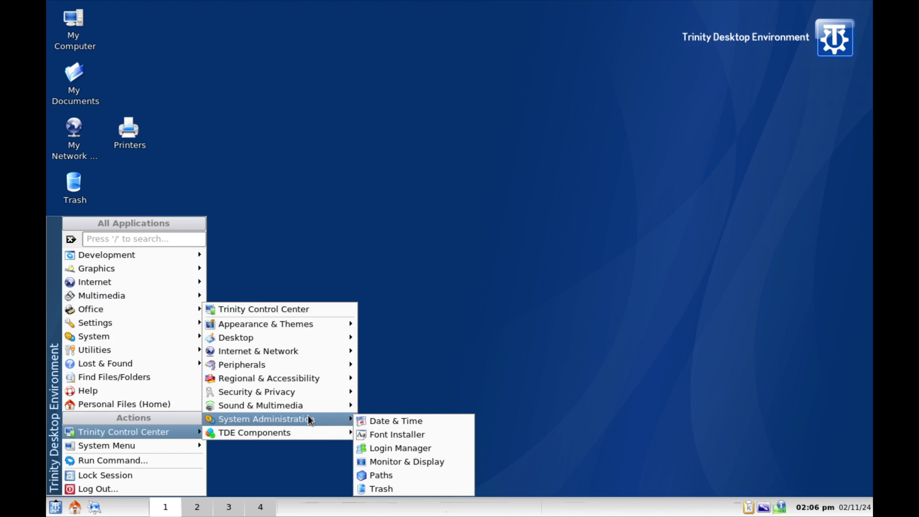
Open Monitor & Display and authenticate with the root password after two failed attempts.
click(385, 462)
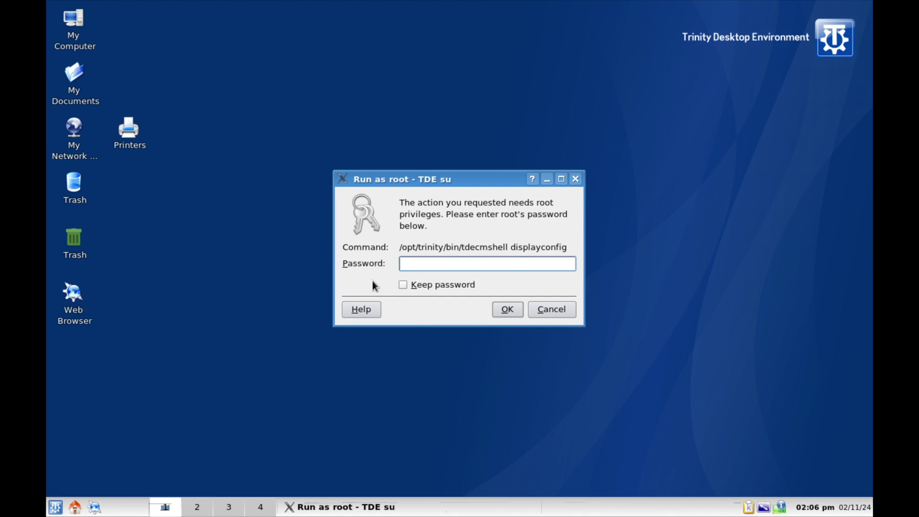
text(****)
key(Return)
click(453, 275)
text(****)
click(506, 308)
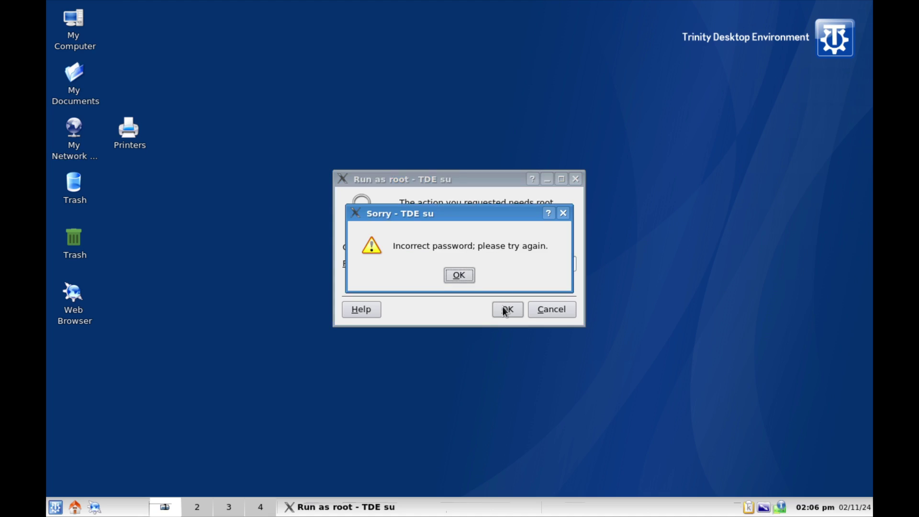
click(459, 274)
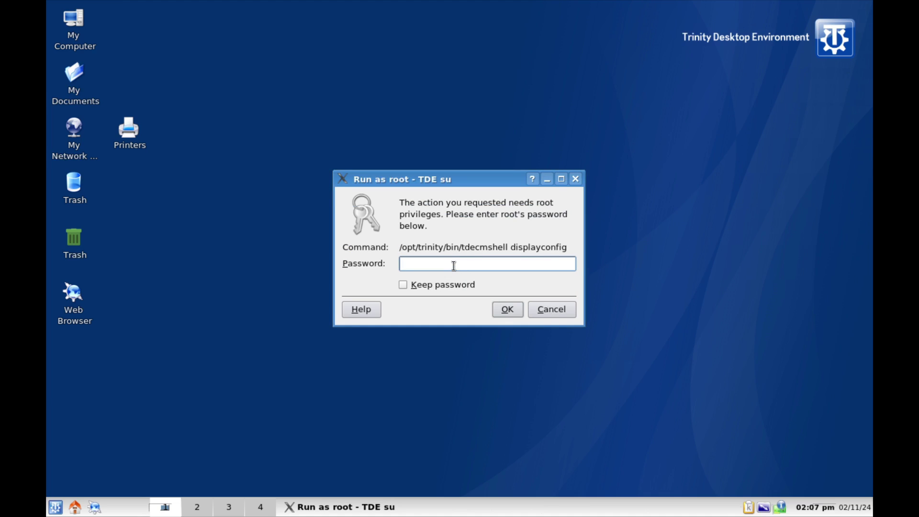
text(*********)
key(Return)
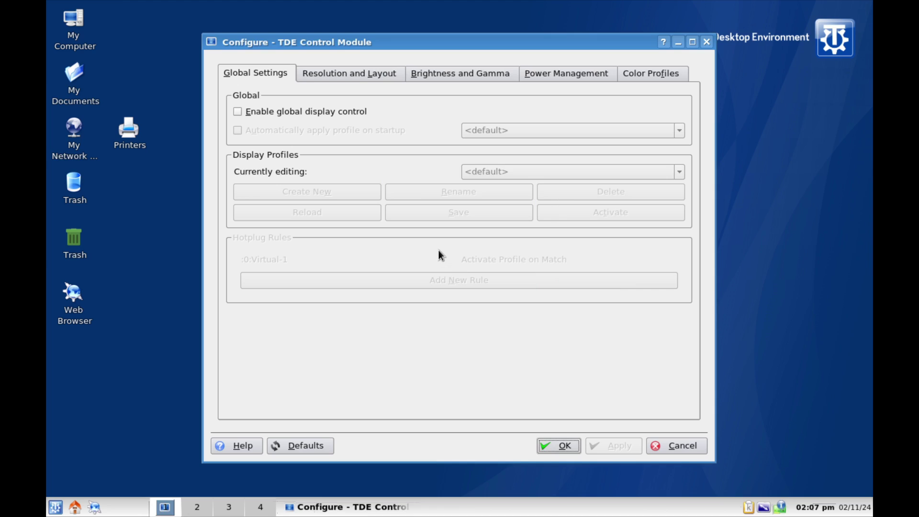
Turn on global display control and keep the applied display configuration.
click(352, 77)
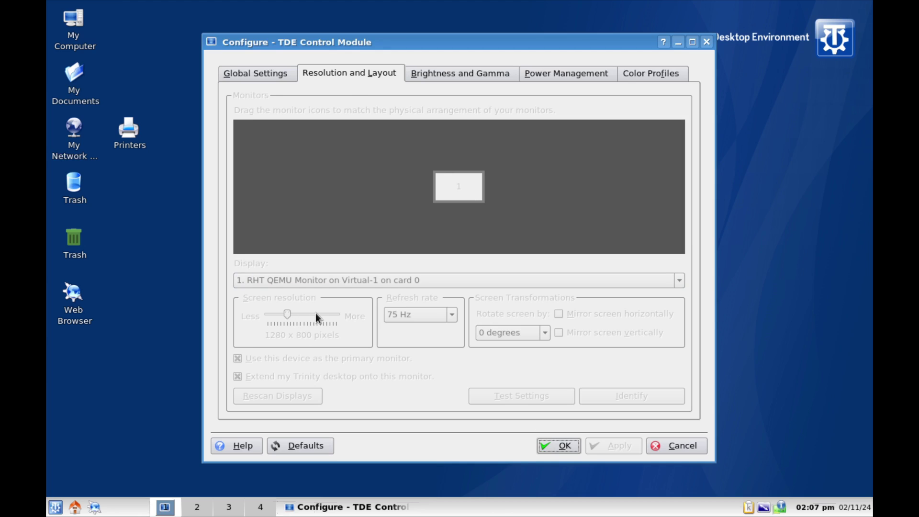
click(262, 73)
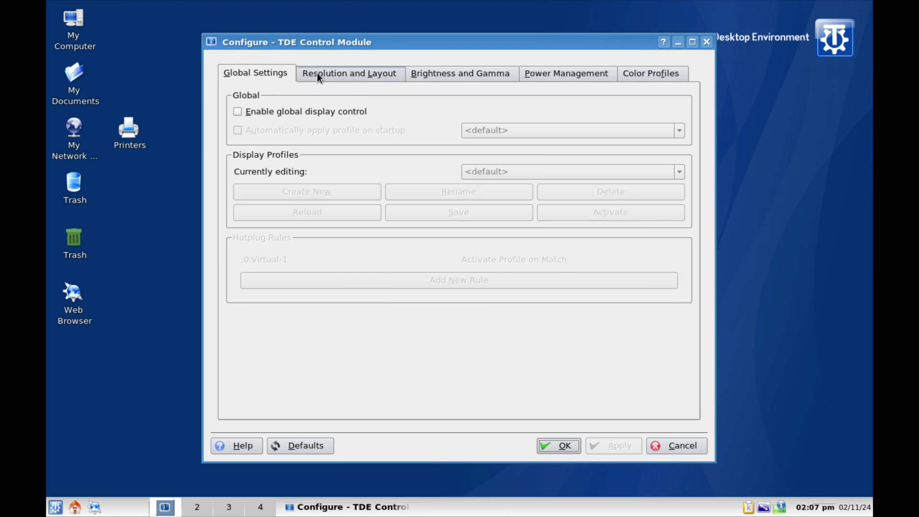
click(292, 115)
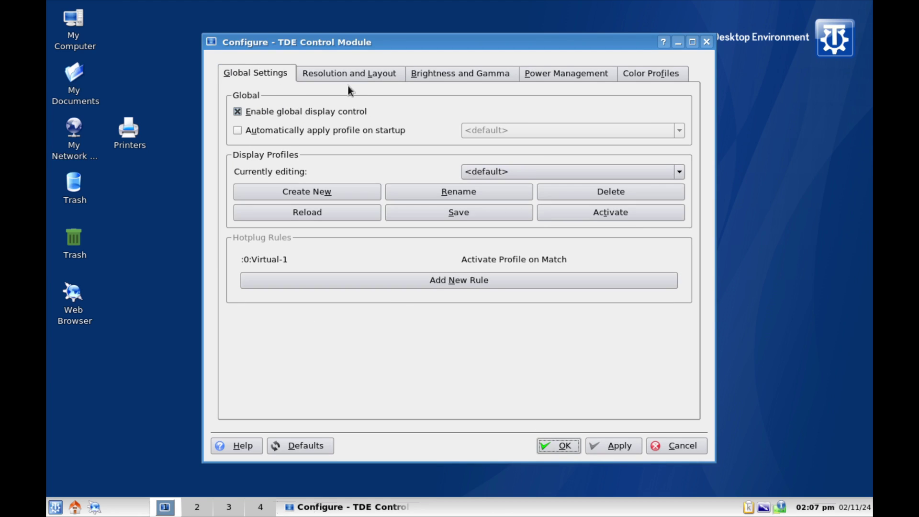
click(366, 79)
click(279, 81)
click(619, 436)
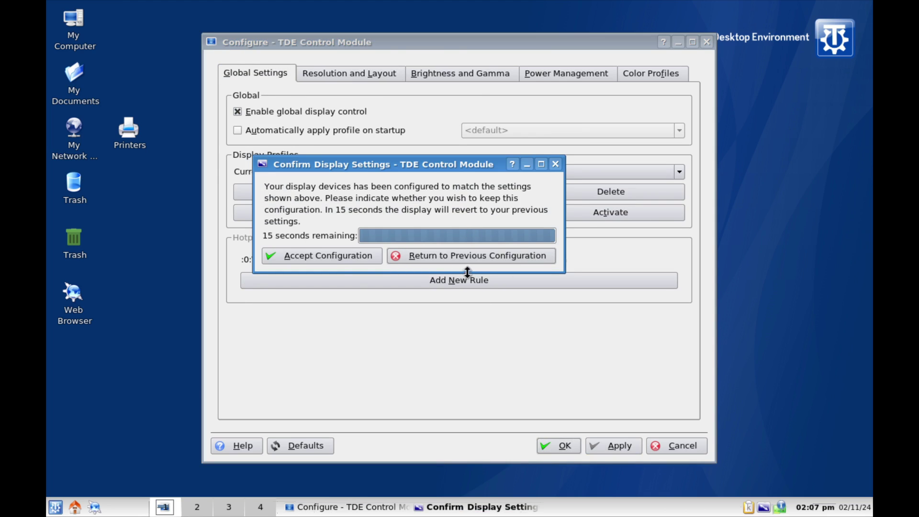
click(324, 256)
Set the resolution to 1920 x 1080, keep it, close the module, and move Printers below Web Browser.
click(325, 76)
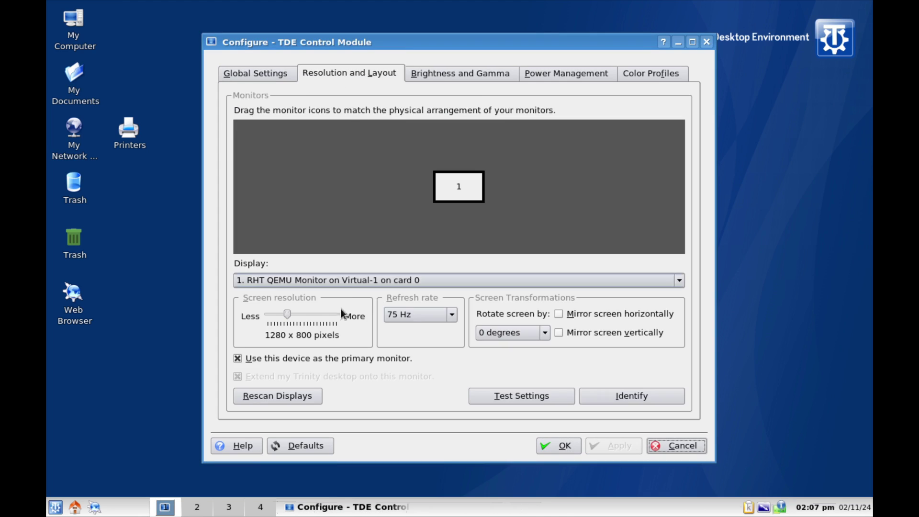
drag(291, 311, 321, 318)
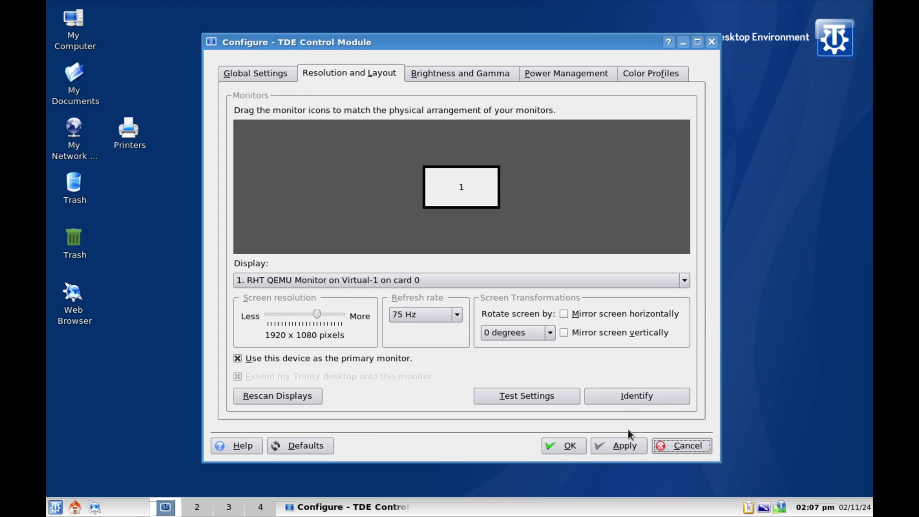
click(619, 445)
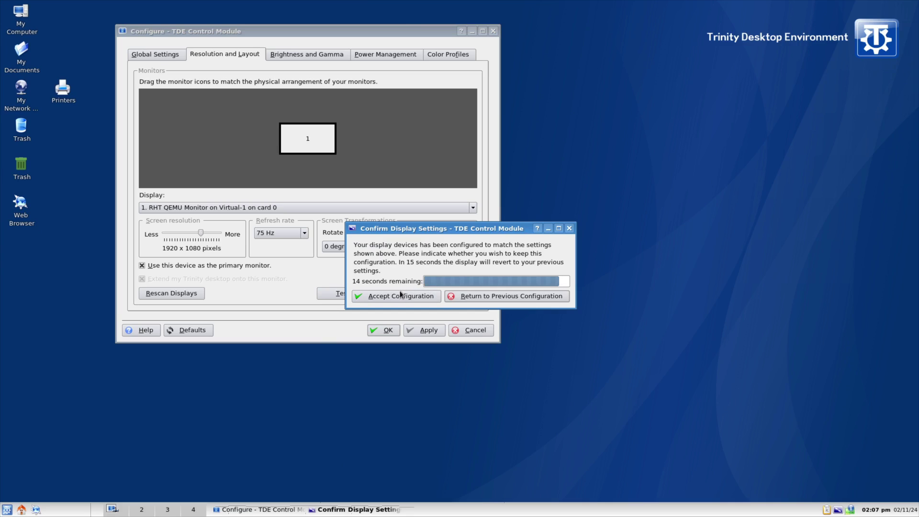
click(400, 296)
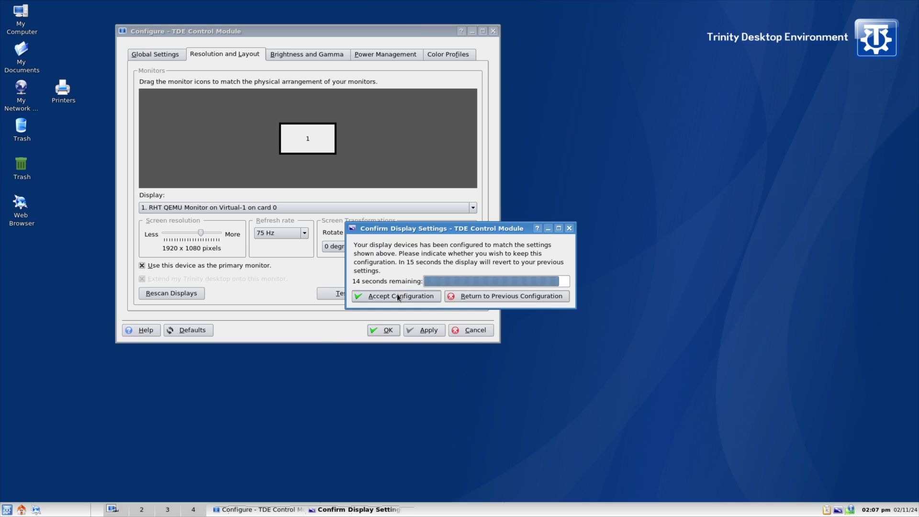
click(385, 330)
drag(66, 89, 24, 247)
Search the K-menu for 'termina' and launch System console (Root Terminal).
click(7, 509)
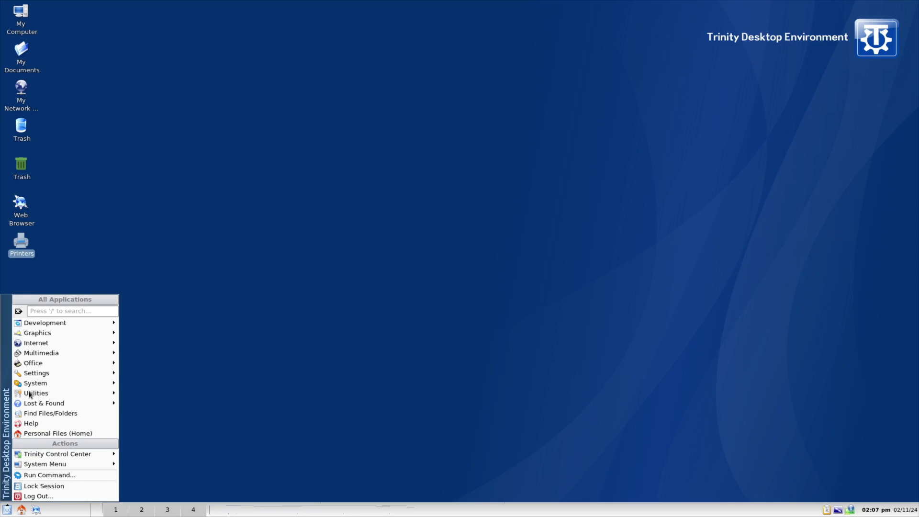
mouse_move(42, 327)
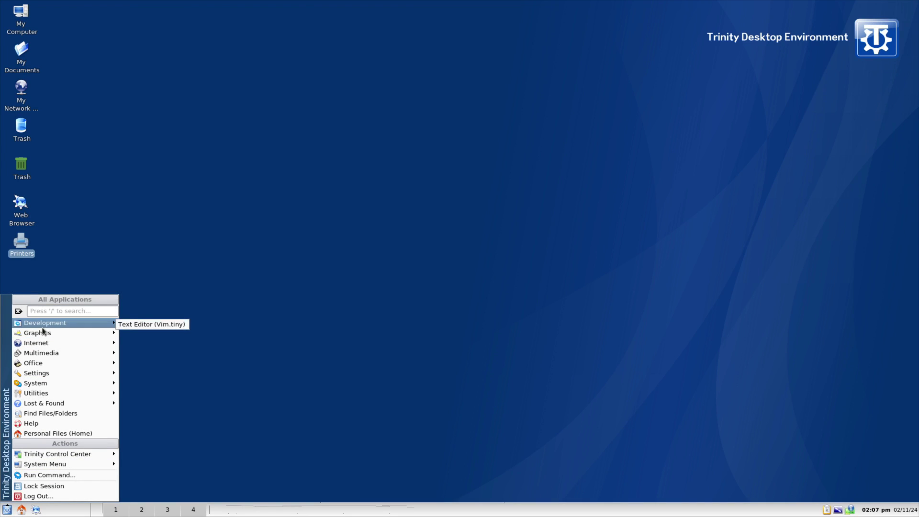
key(slash)
text(ter)
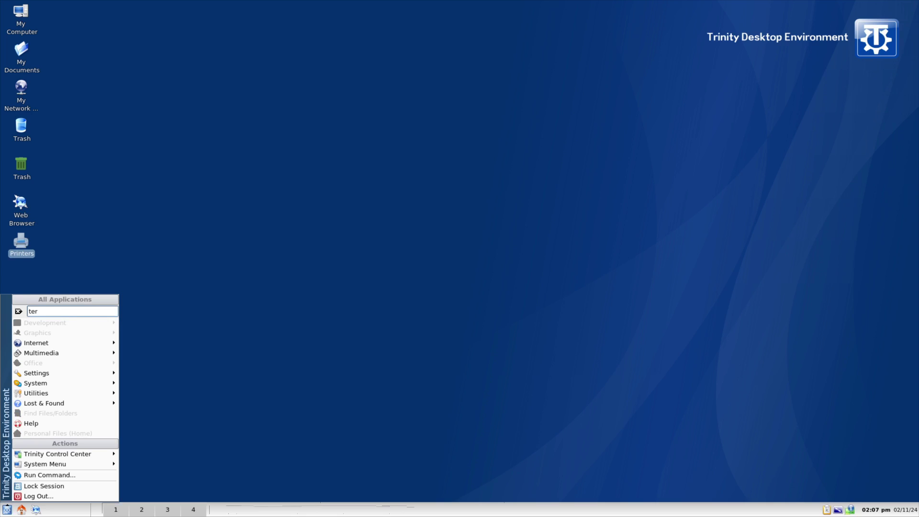
text(minal)
mouse_move(65, 392)
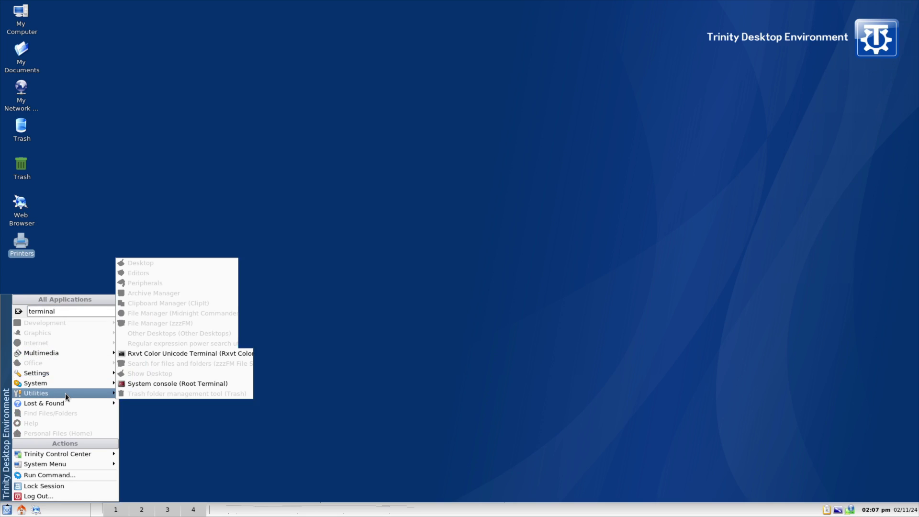
click(193, 383)
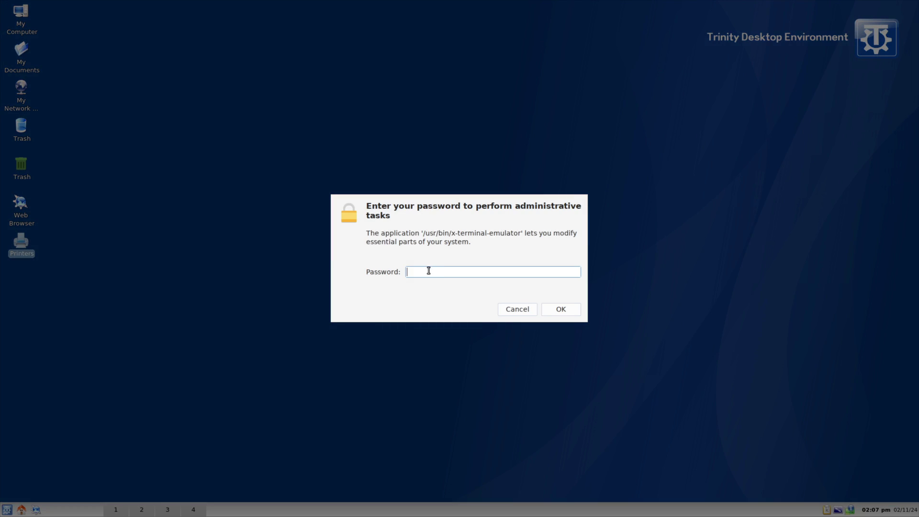
Enter the administrator password, retrying until the root shell opens.
text(*********)
key(Return)
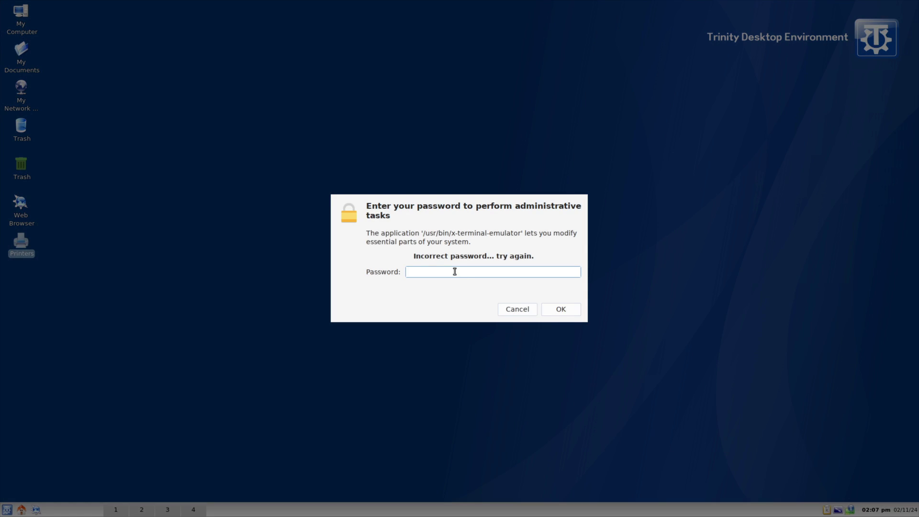
text(*********)
key(Return)
text(*****)
key(Return)
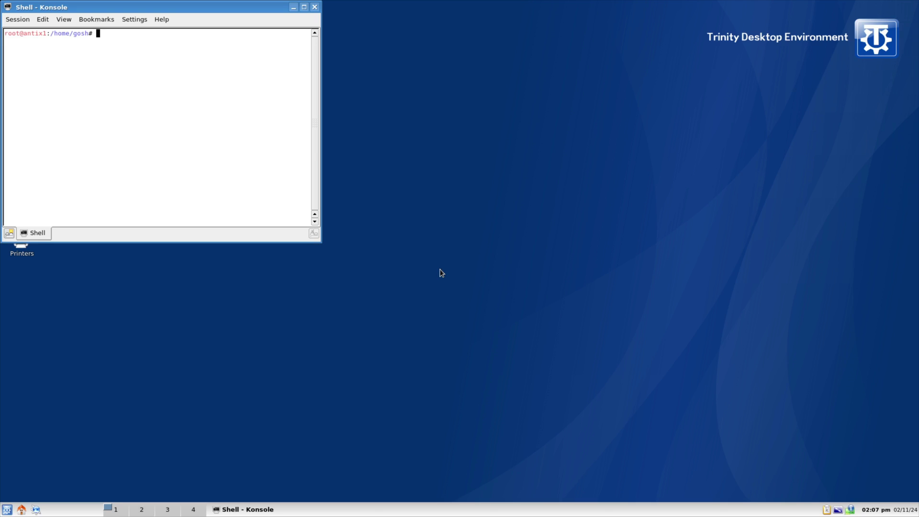
Center the Konsole window and switch to a root login shell with su -.
drag(161, 9, 364, 143)
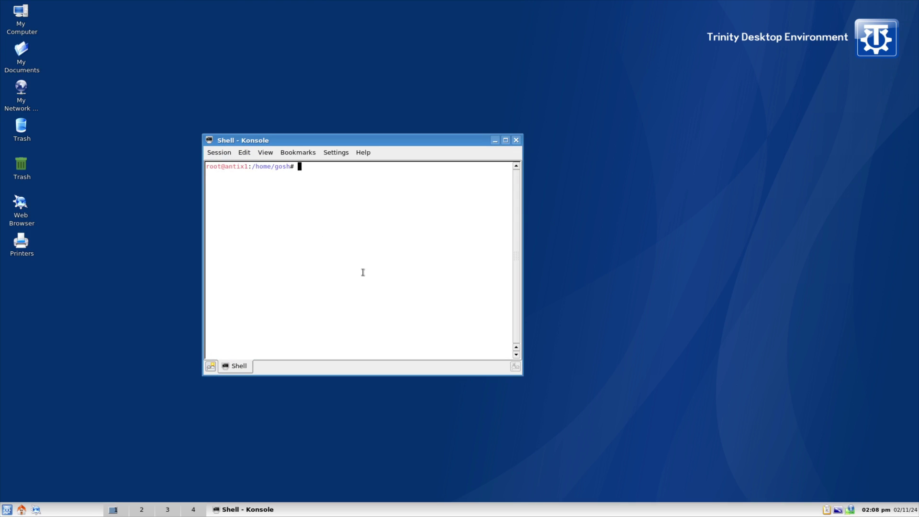
key(Return)
key(Return)
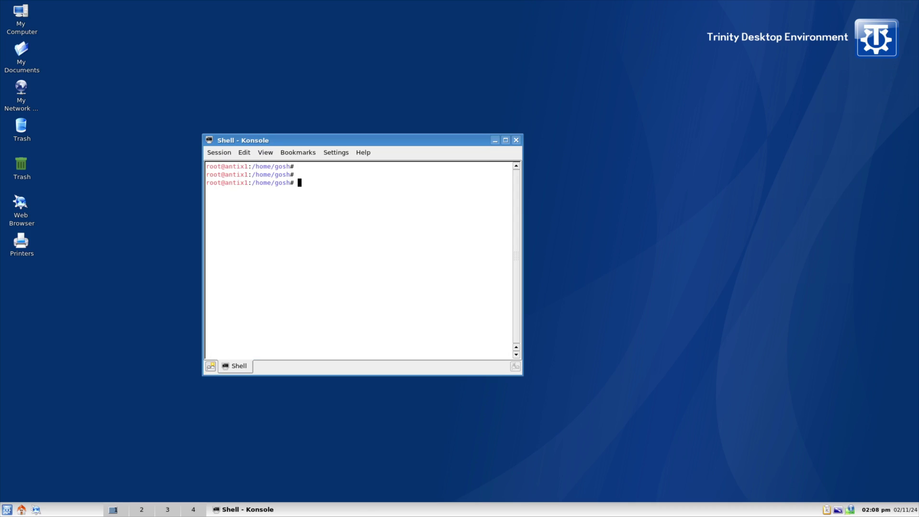
text(su)
key(Return)
text(su -)
key(Return)
key(Return)
key(Return)
Change the root password with passwd, entering the new password twice, then exit the root shell.
text(c)
key(BackSpace)
text(passwd)
key(Return)
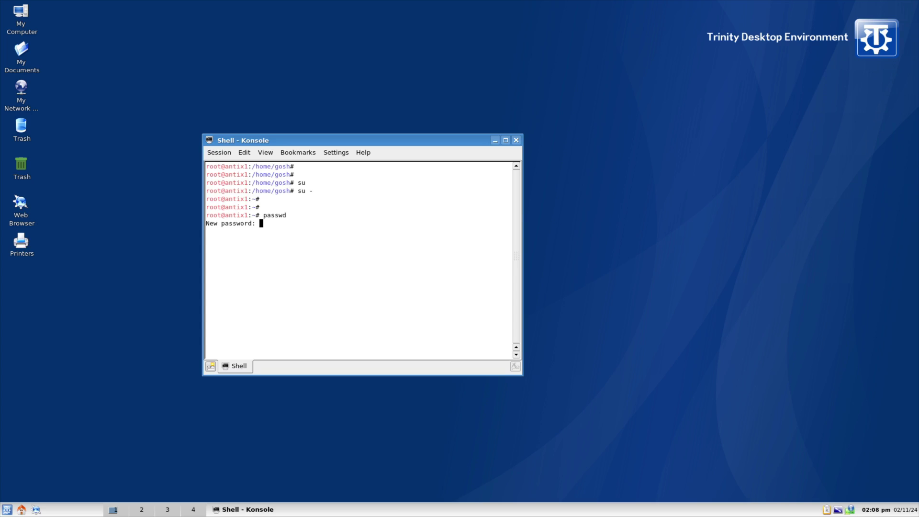
key(Return)
key(Return)
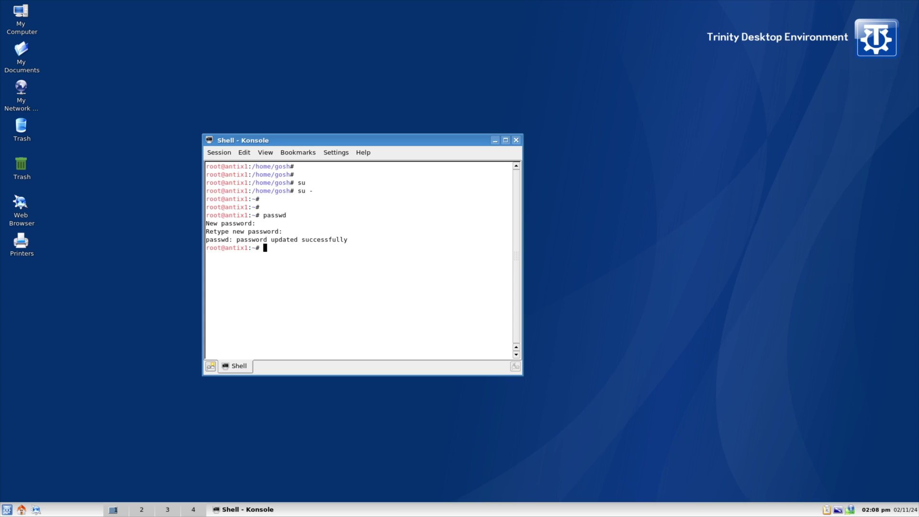
text(exit)
key(Return)
Start a fresh root shell with su -, then close the terminal, leaving an empty desktop.
text(su -)
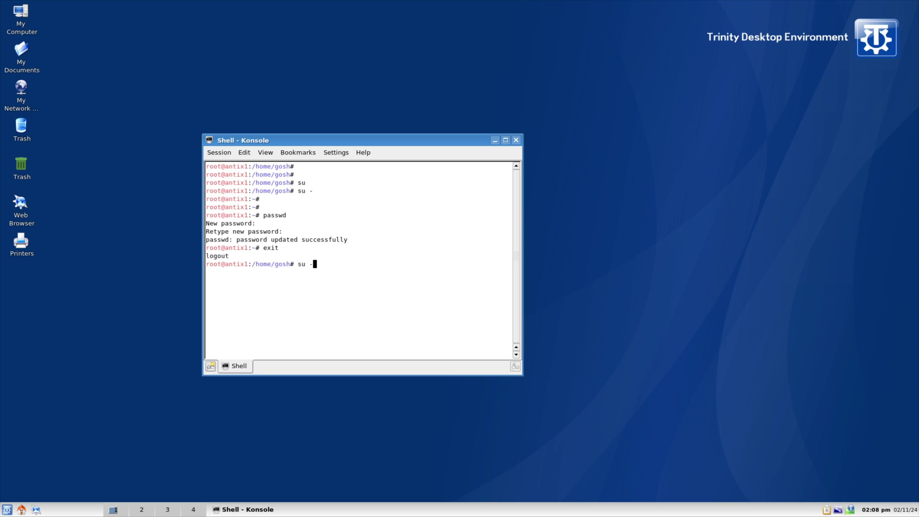
key(Return)
click(515, 140)
right_click(412, 206)
click(348, 222)
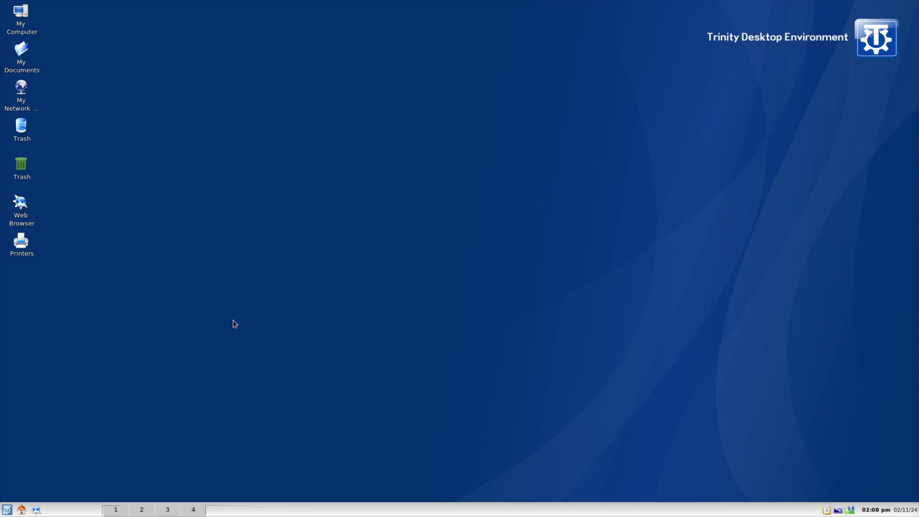
Turn the UFW firewall off from K-menu > Internet > Firewall and close its status window.
click(7, 509)
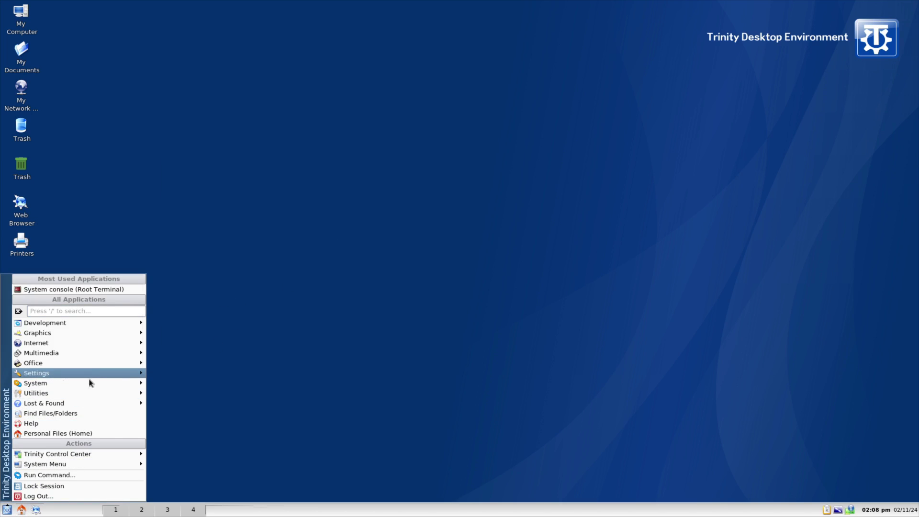
mouse_move(81, 395)
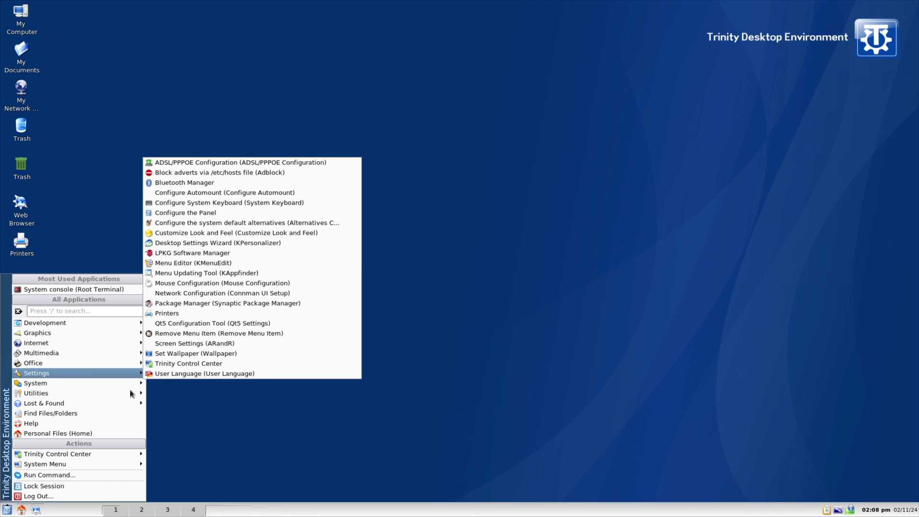
click(417, 431)
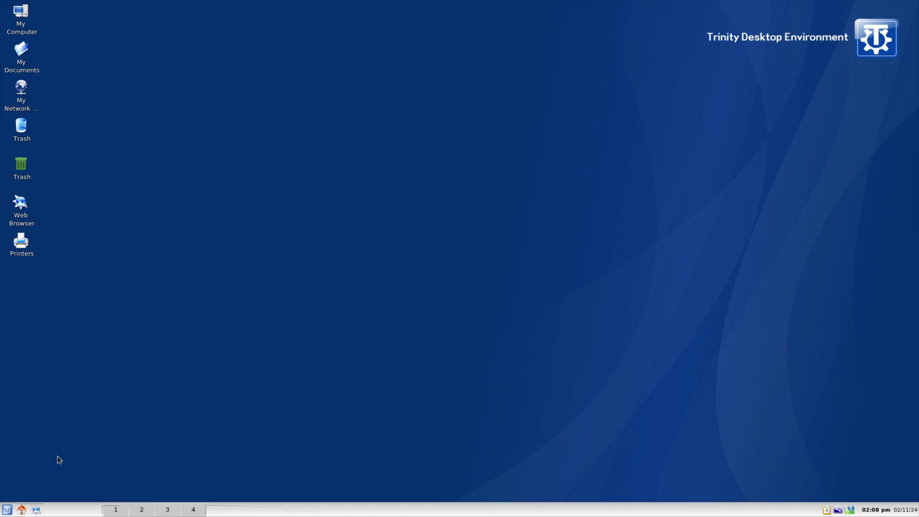
click(7, 509)
mouse_move(64, 324)
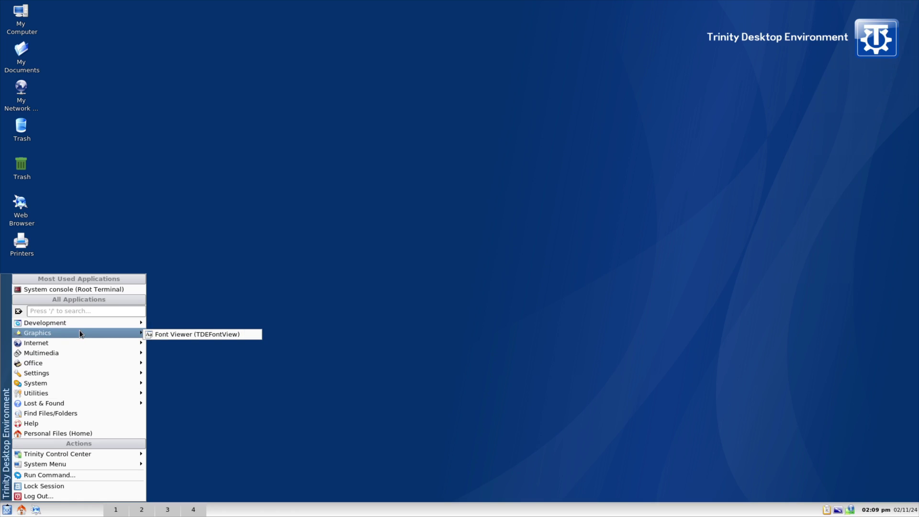
mouse_move(52, 343)
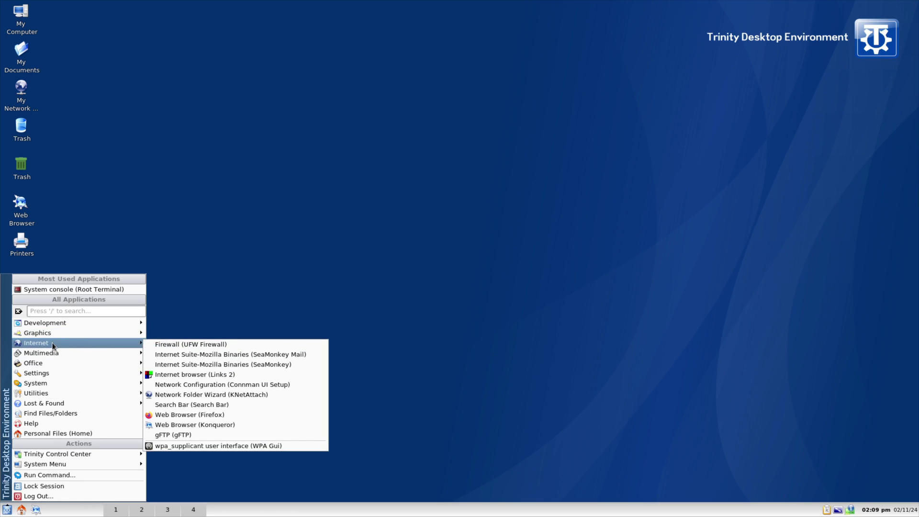
click(226, 344)
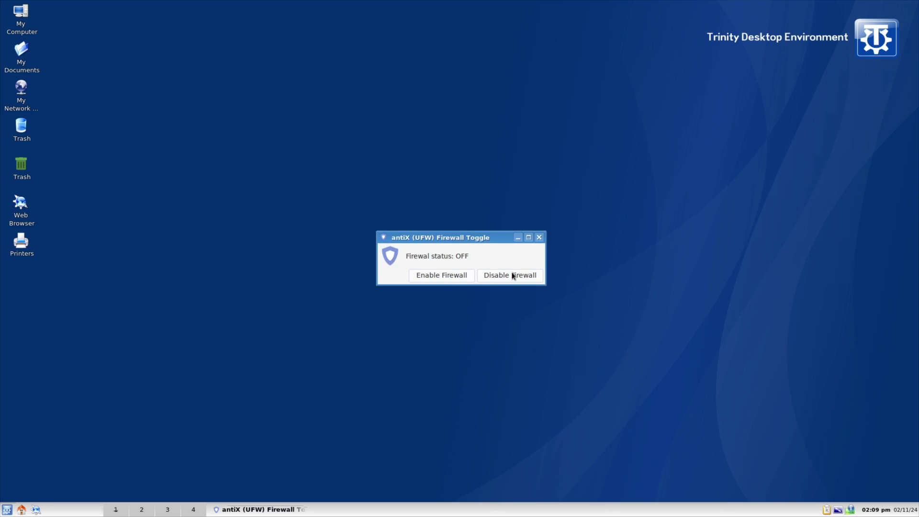
click(539, 238)
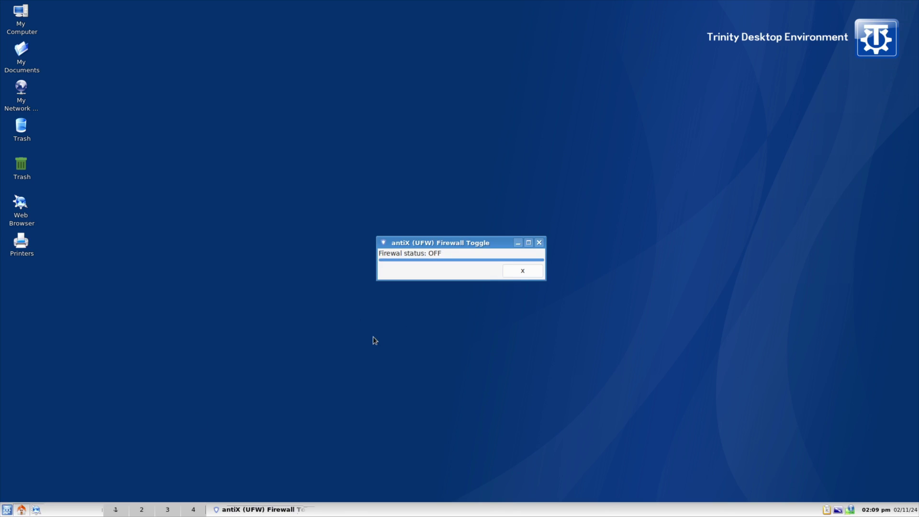
click(511, 272)
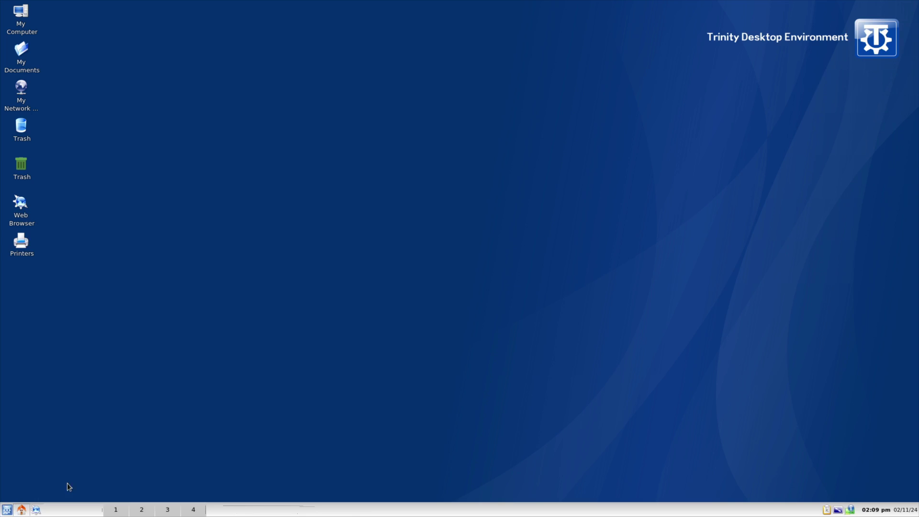
Bring up the K-menu's Internet applications submenu again.
click(8, 510)
mouse_move(82, 360)
mouse_move(84, 340)
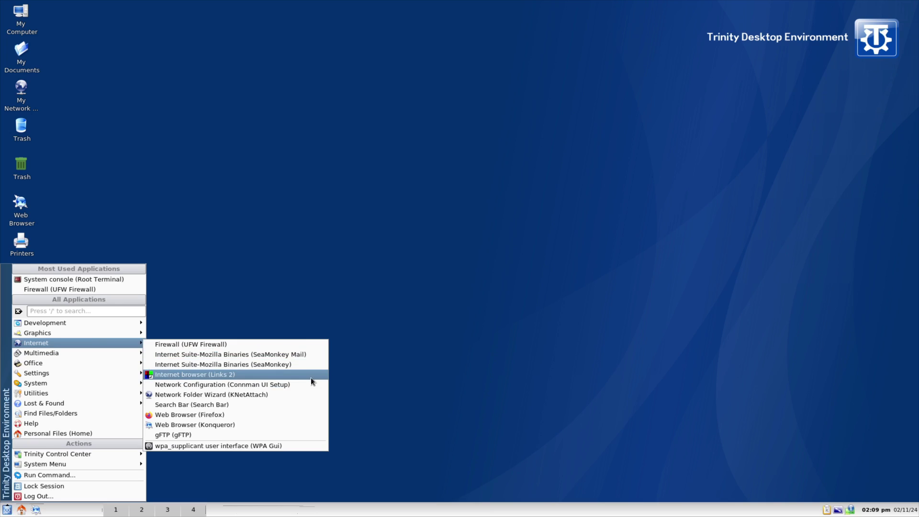
Launch Search Bar, open Startpage and then DuckDuckGo in Konqueror, closing each, then close Search Bar.
click(235, 405)
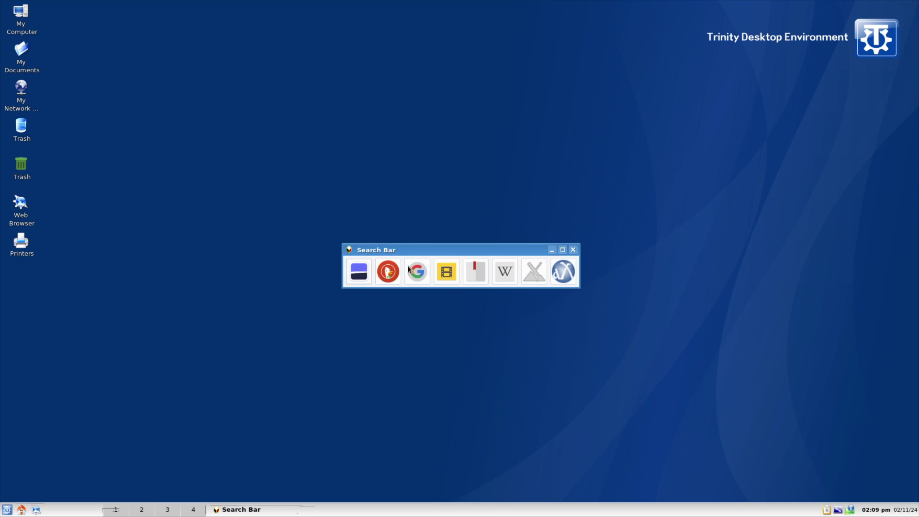
click(357, 273)
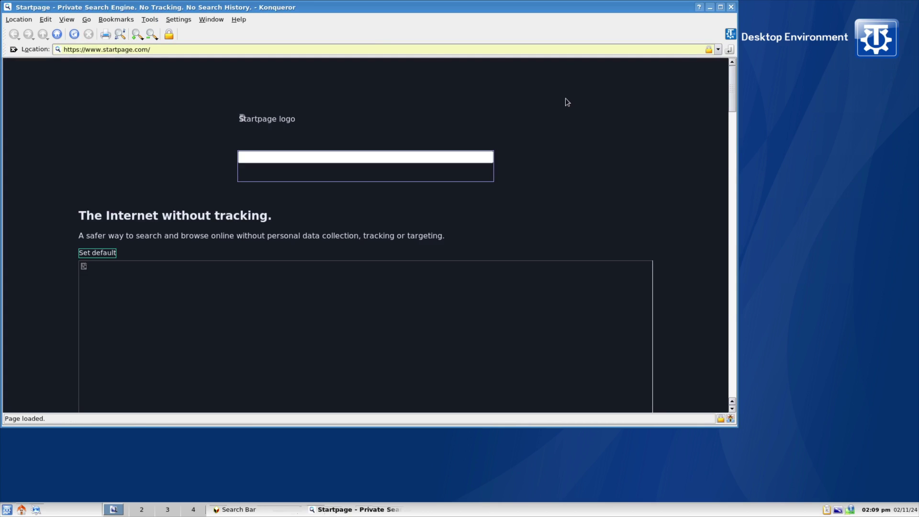
click(730, 7)
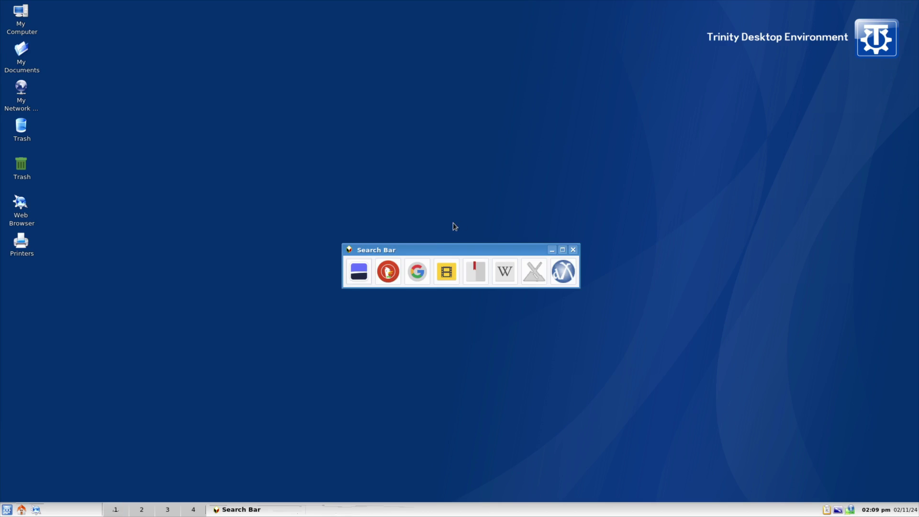
click(388, 275)
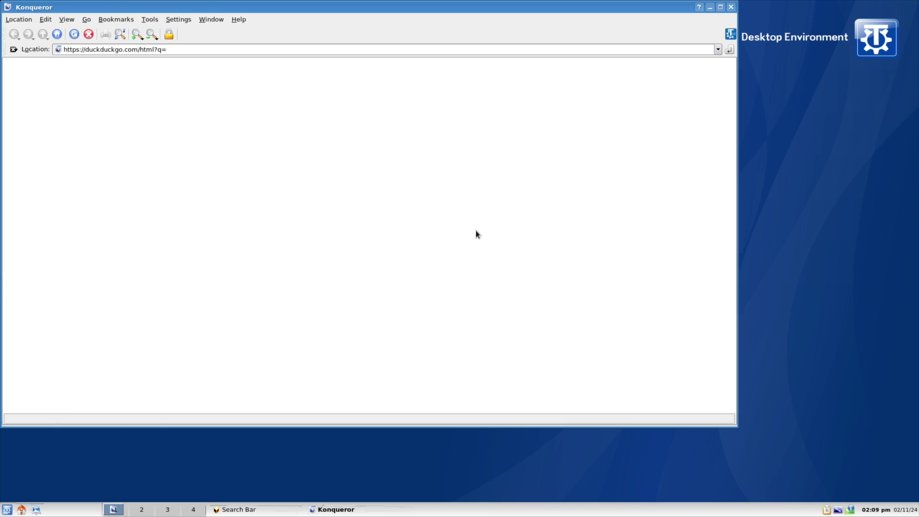
click(731, 7)
click(573, 248)
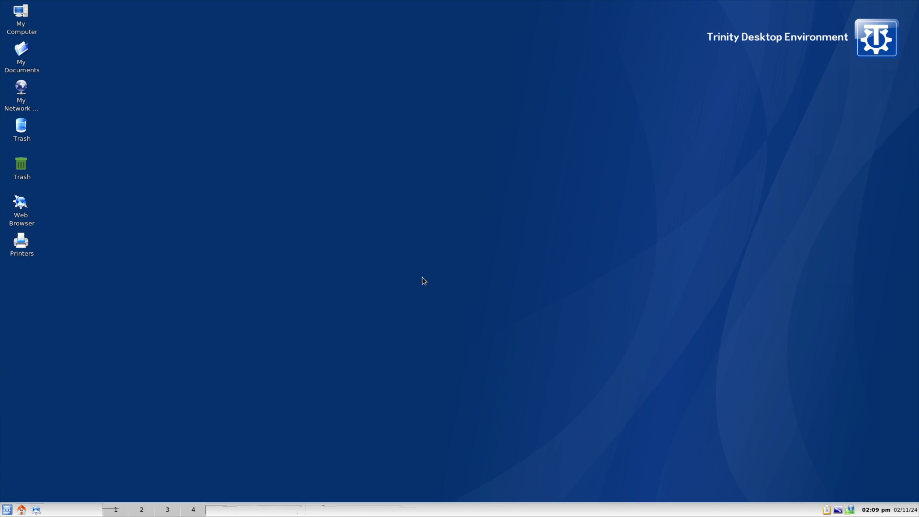
Launch the SeaMonkey internet suite from the K-menu, then reopen the menu at Multimedia.
click(6, 509)
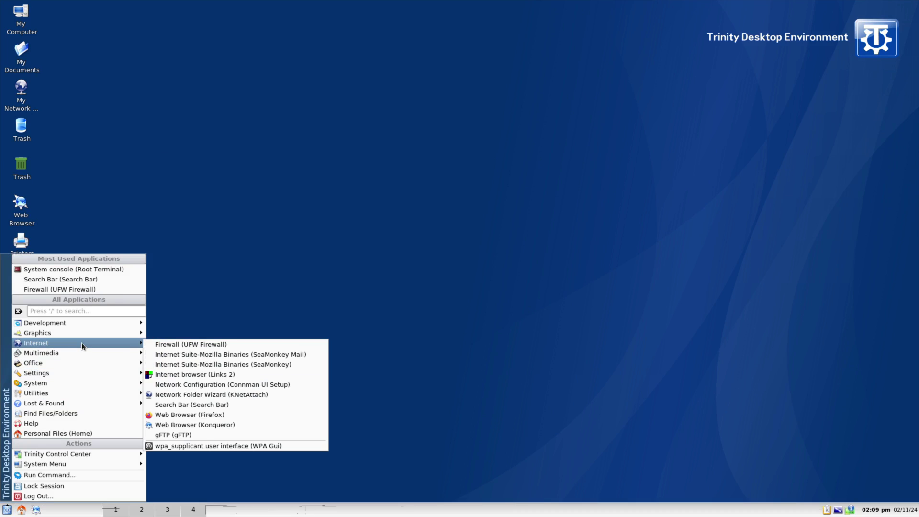
click(309, 367)
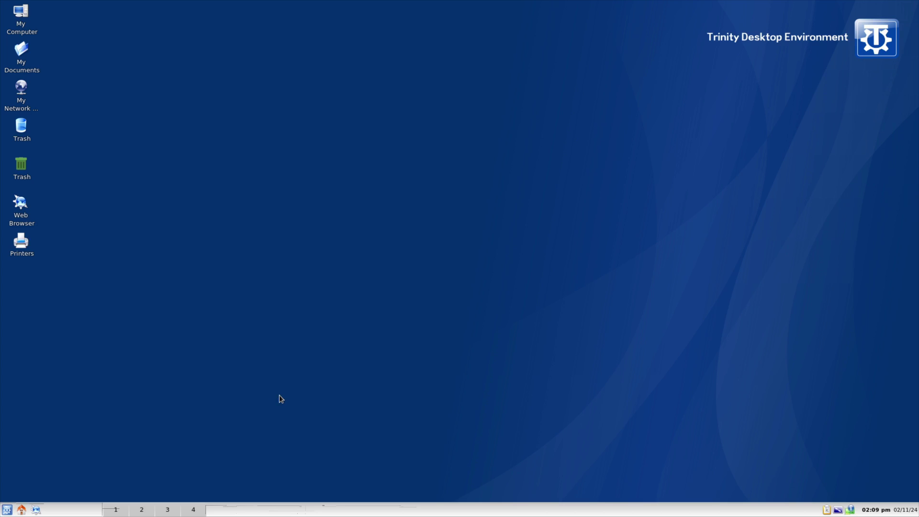
click(6, 509)
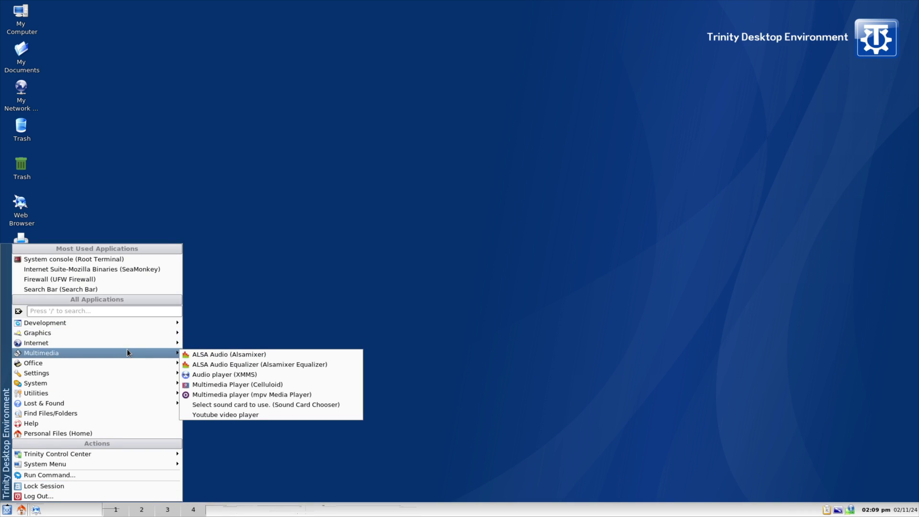
mouse_move(132, 343)
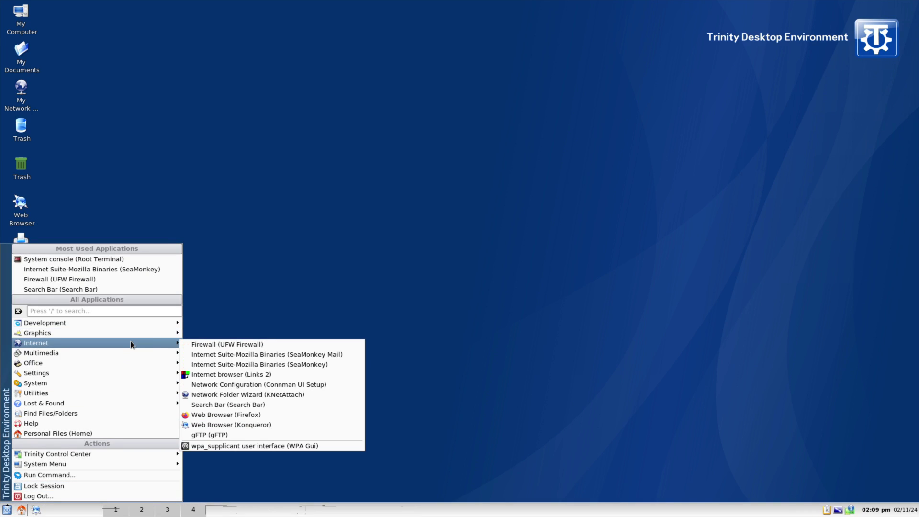
click(245, 364)
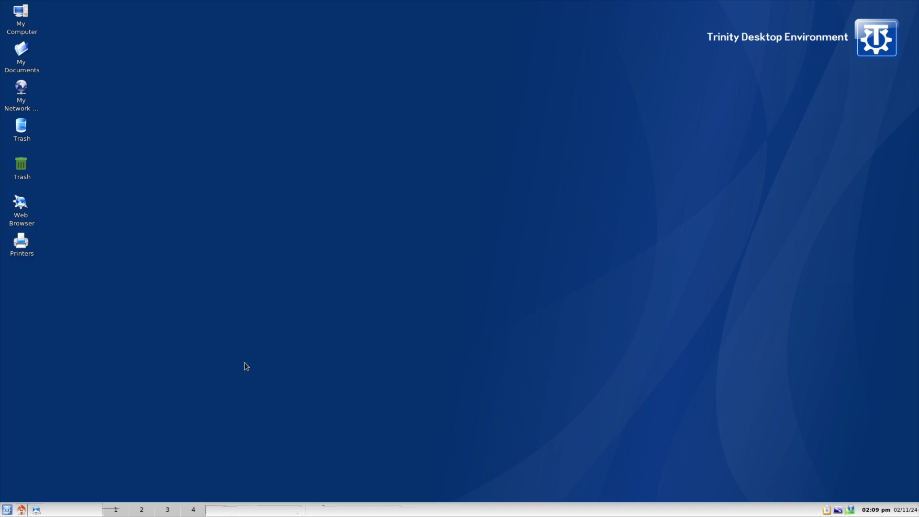
click(9, 512)
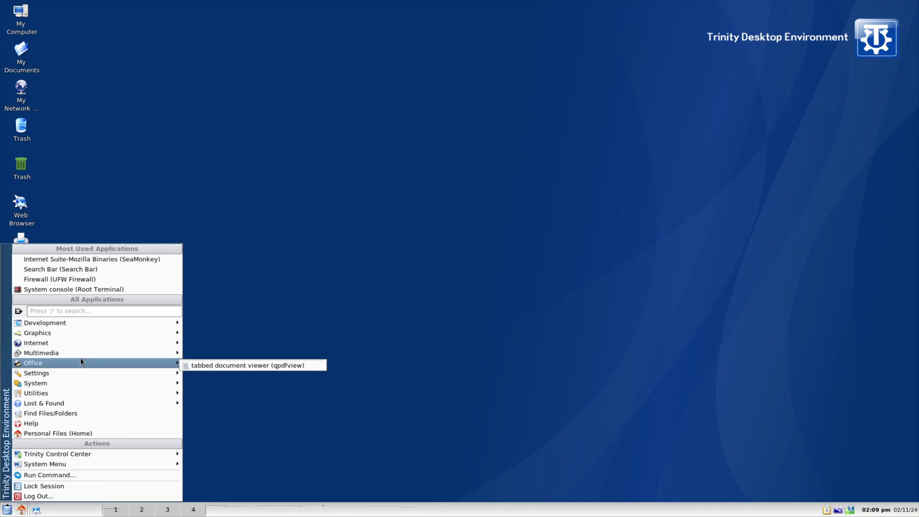
mouse_move(80, 356)
Launch XMMS, center it, and view the About XMMS credits and translators before closing it.
click(246, 374)
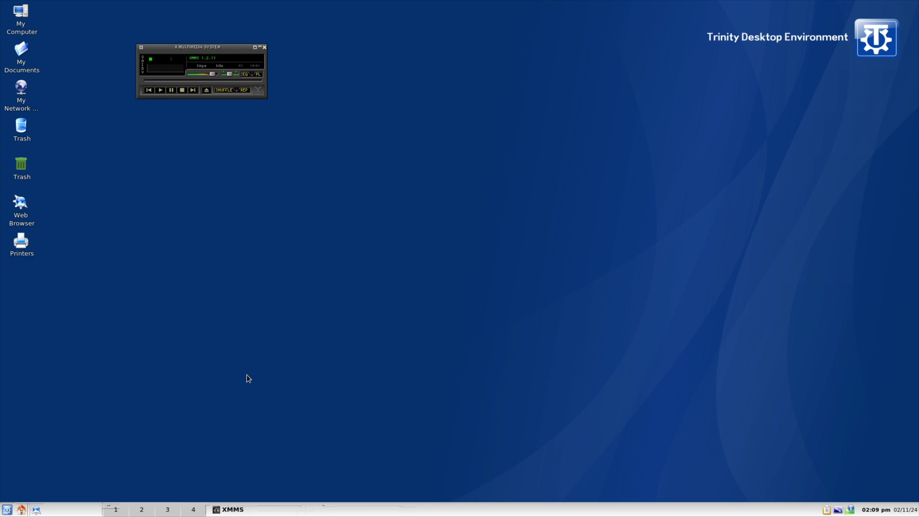
drag(208, 48, 419, 203)
right_click(418, 202)
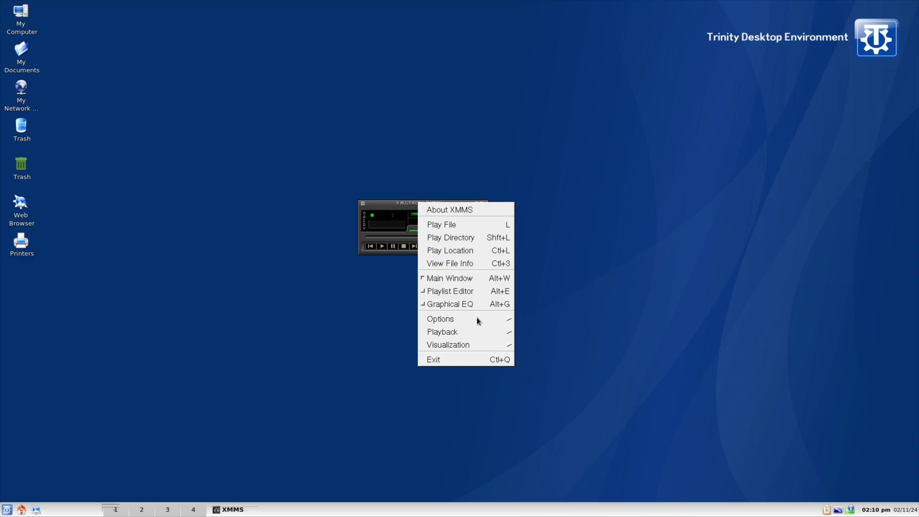
click(468, 209)
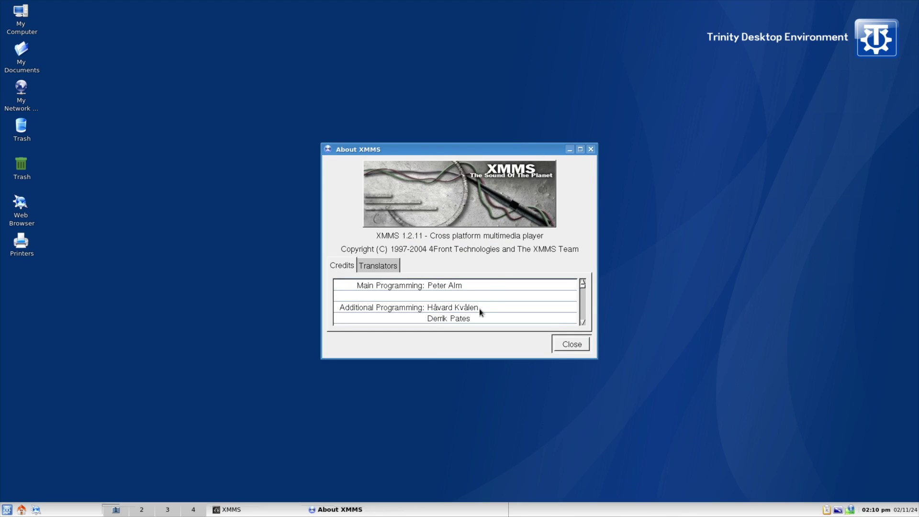
click(378, 266)
click(337, 268)
click(571, 344)
Open and close the Play files browser, quit XMMS, and open the K-menu's Office apps.
click(383, 246)
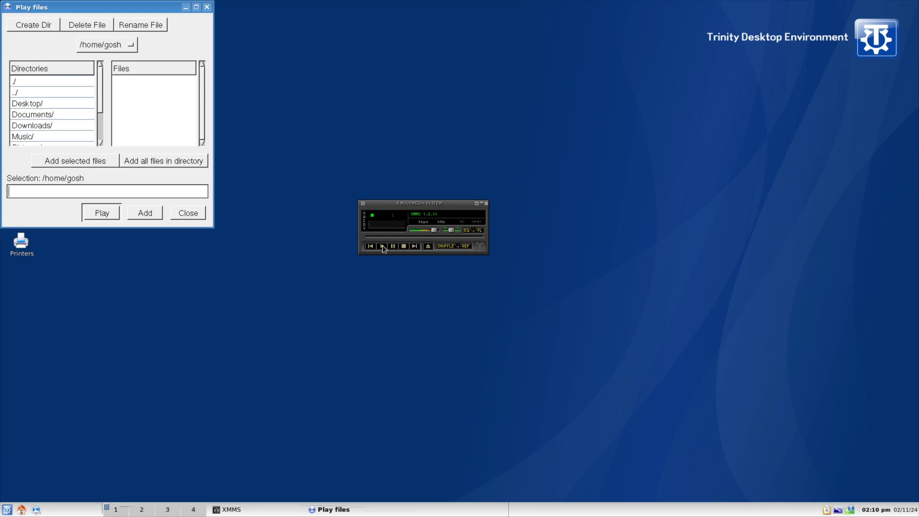
click(173, 214)
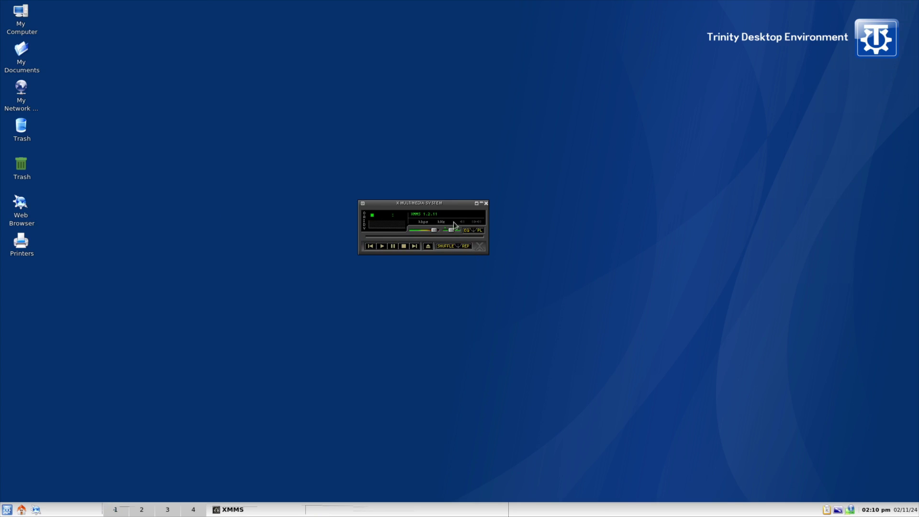
click(486, 202)
click(7, 509)
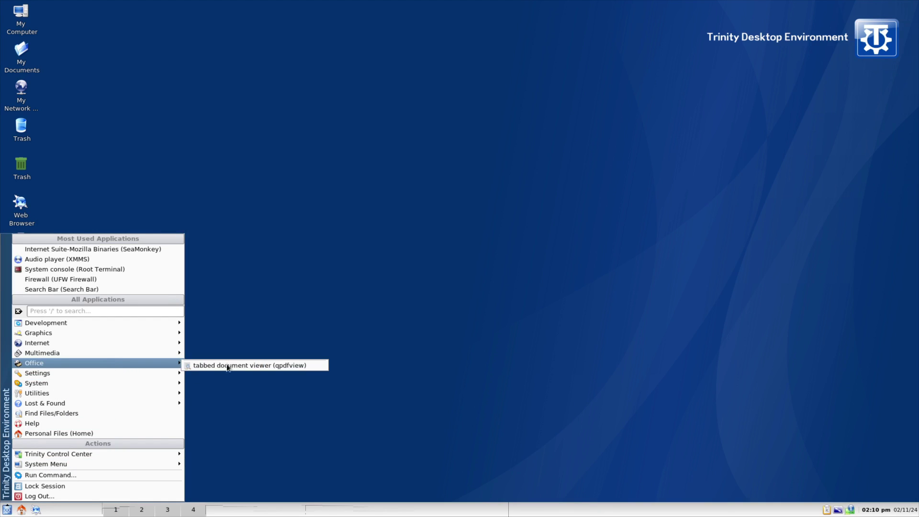
Launch qpdfview, view its About information showing version 0.5.0, and close the viewer.
click(243, 366)
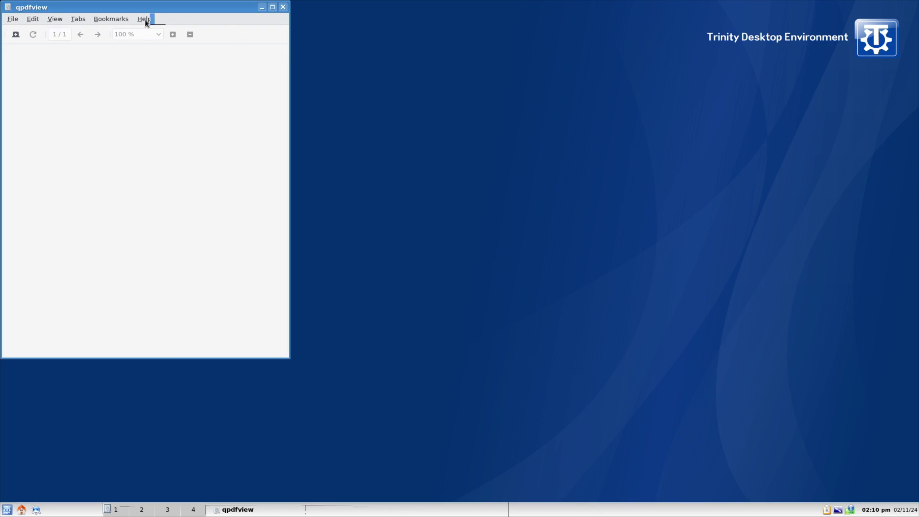
click(160, 41)
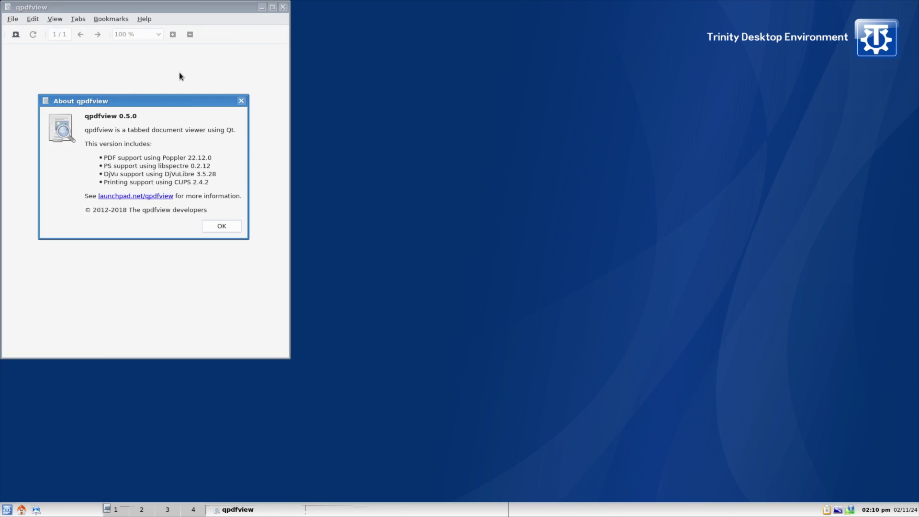
click(221, 225)
click(283, 7)
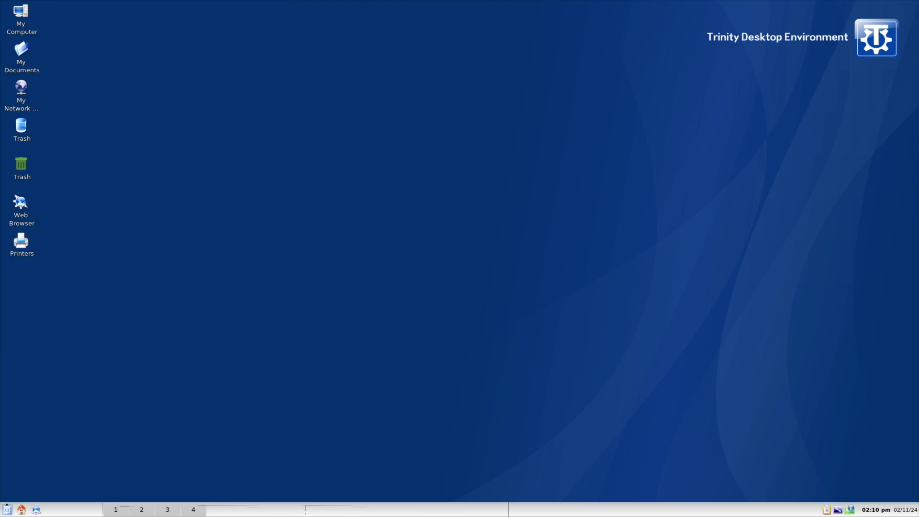
Launch Set Wallpaper from K-menu > Settings, then reopen the menu at Utilities.
click(7, 509)
mouse_move(82, 378)
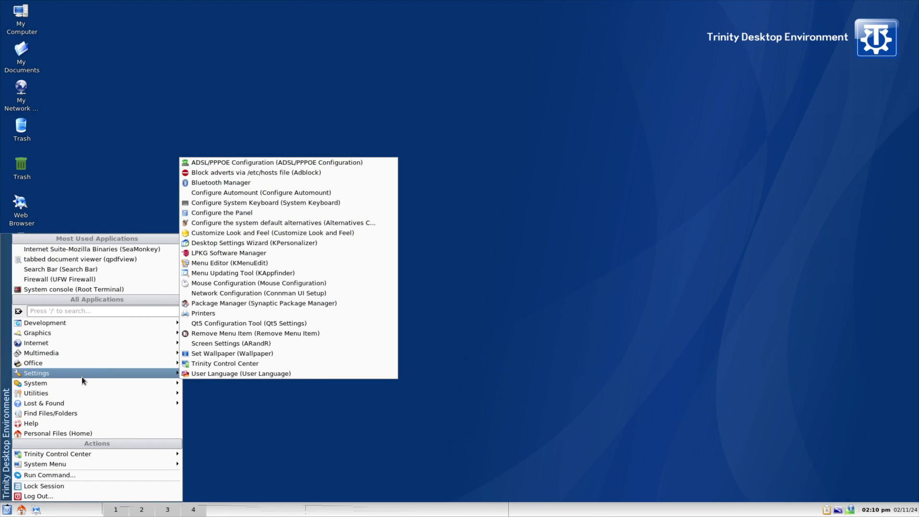
click(280, 353)
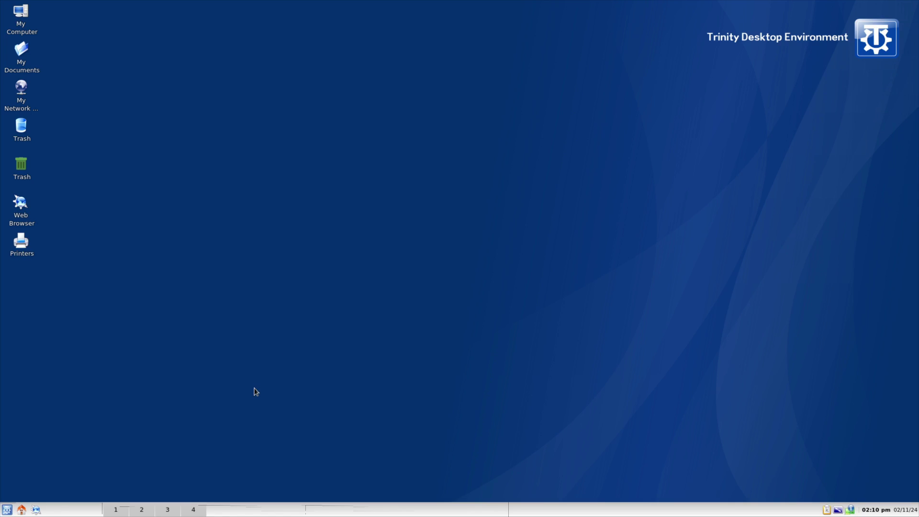
click(7, 509)
mouse_move(90, 383)
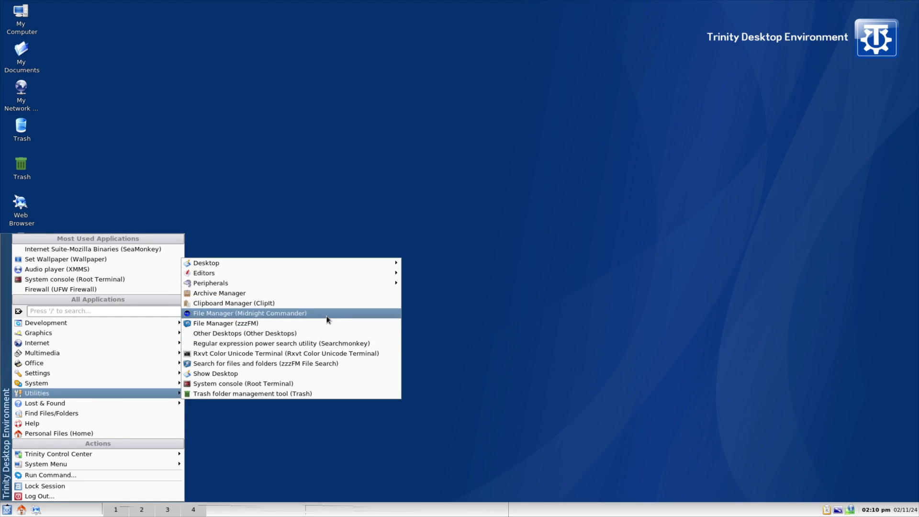
Launch zzzFM on the home folder, look at its Help menu, maximize it, and close it.
click(316, 324)
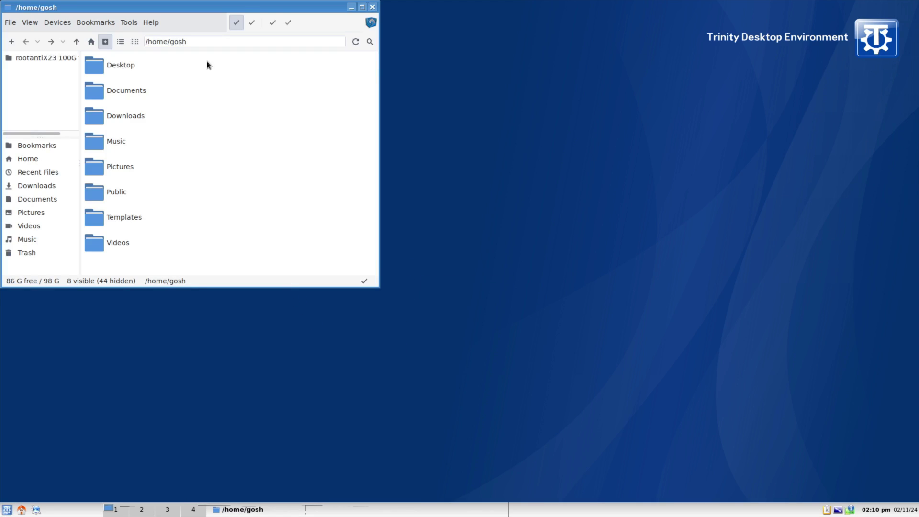
click(151, 23)
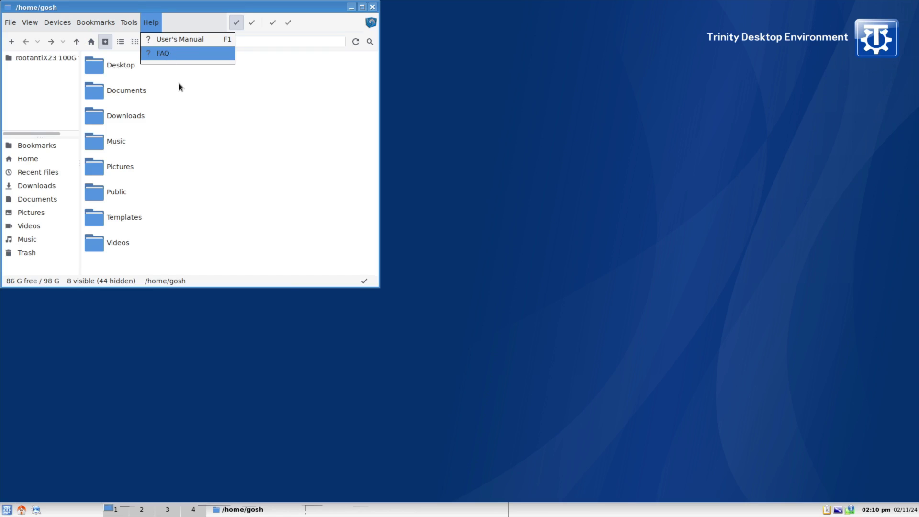
click(362, 8)
click(361, 8)
click(152, 22)
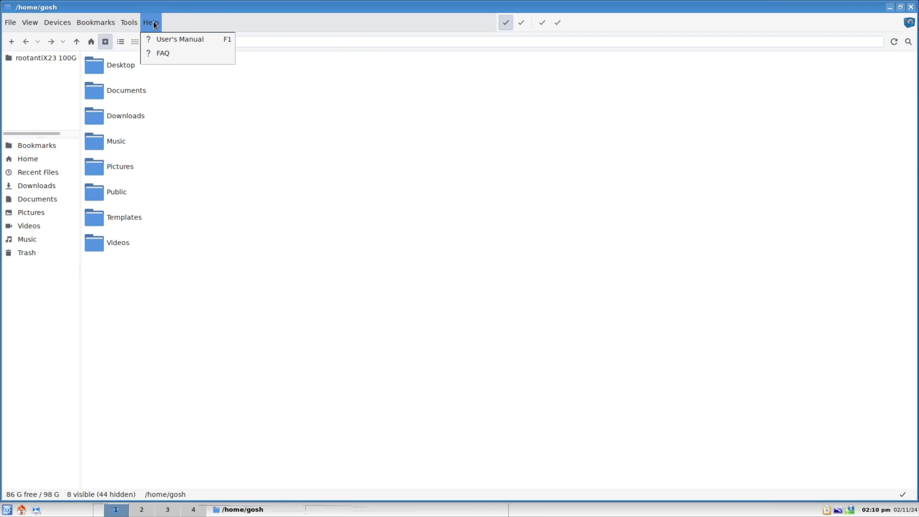
click(517, 171)
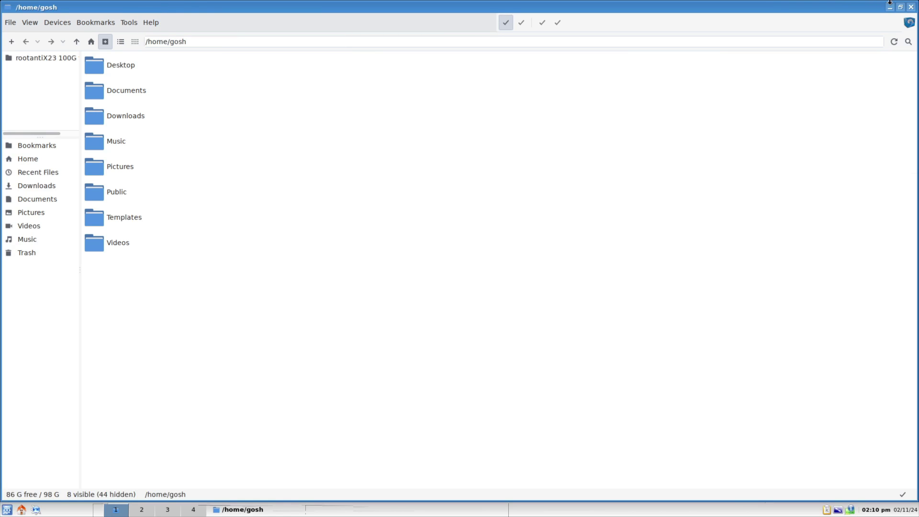
click(910, 7)
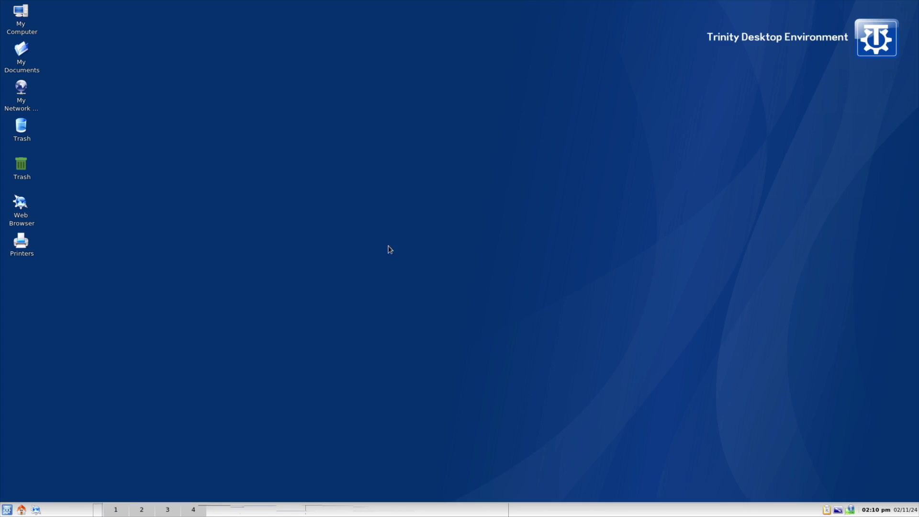
Open the empty My Documents folder in Konqueror, look at its Help menu, and close it.
click(6, 509)
click(236, 109)
click(21, 51)
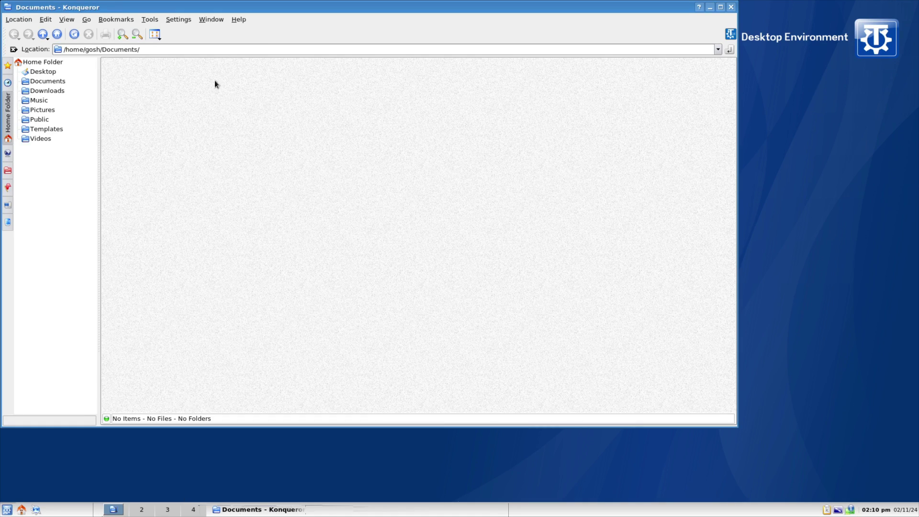
click(238, 19)
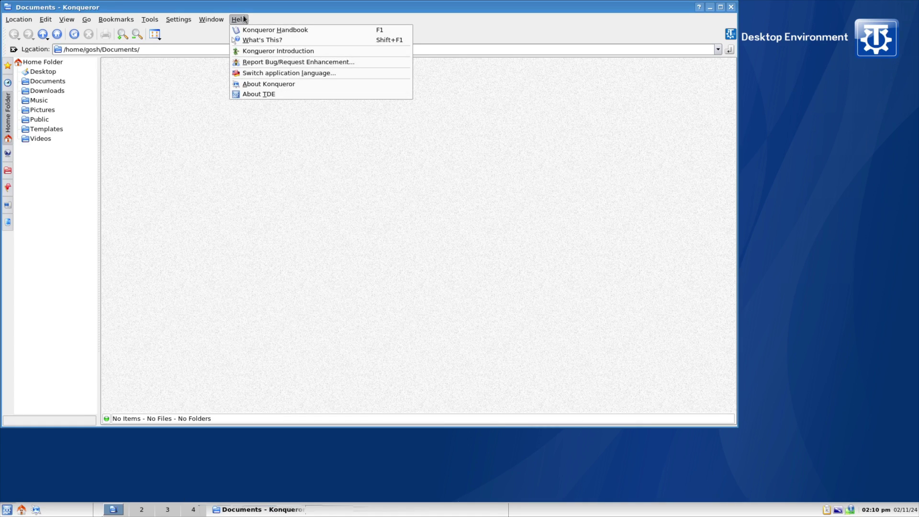
click(501, 36)
click(731, 7)
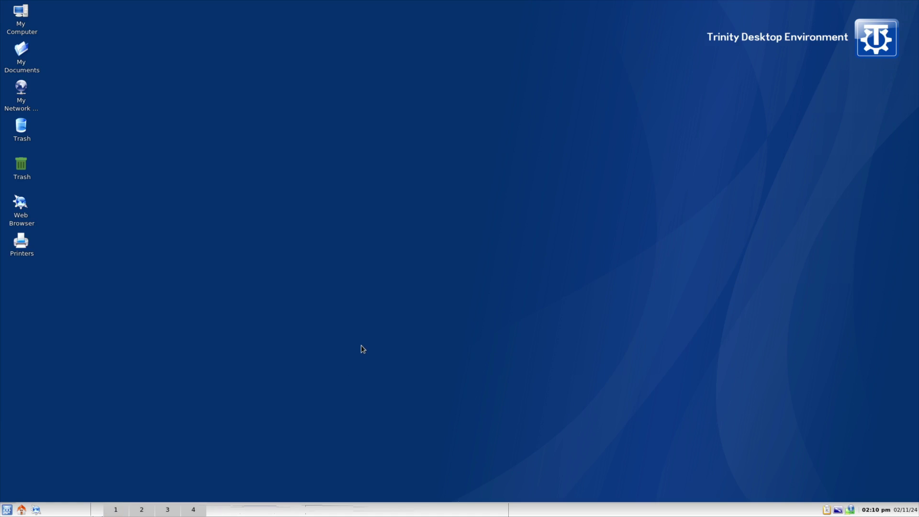
Launch Leafpad from Utilities > Editors, close its Untitled window, and reopen the K-menu.
click(7, 509)
mouse_move(111, 398)
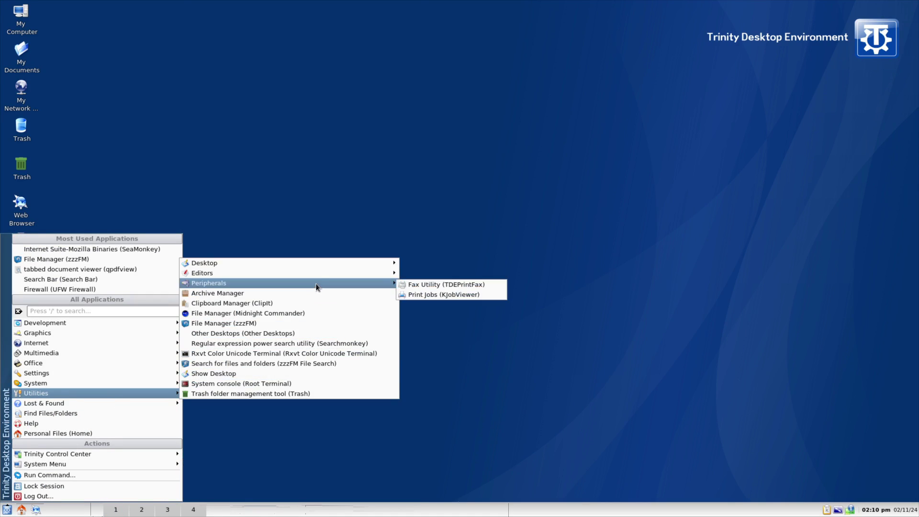
mouse_move(320, 276)
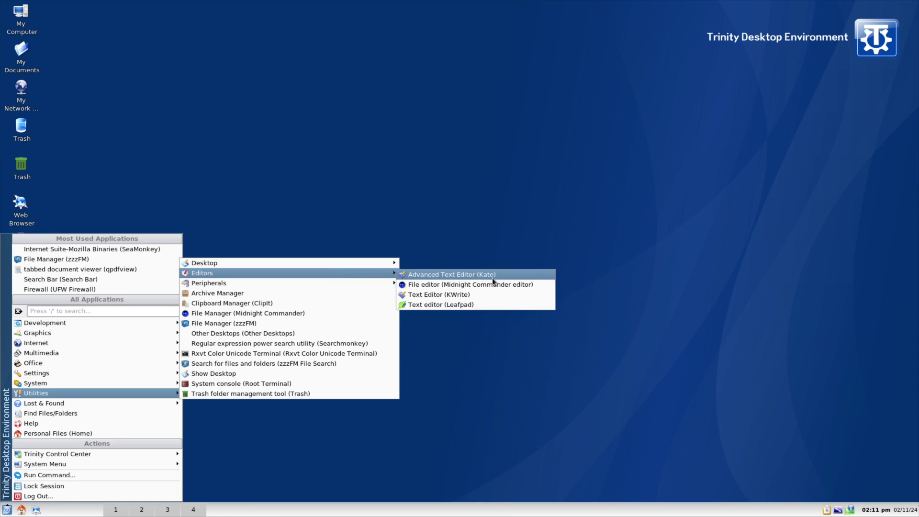
click(467, 304)
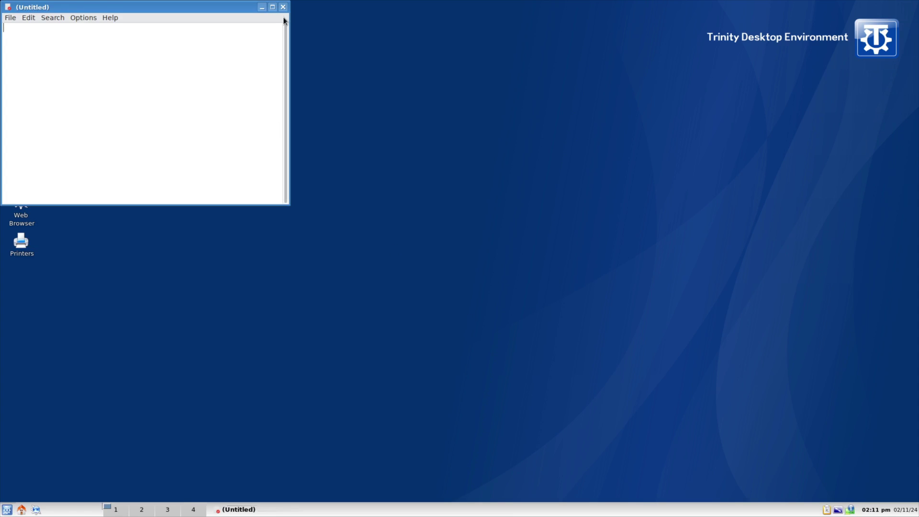
click(282, 7)
click(6, 509)
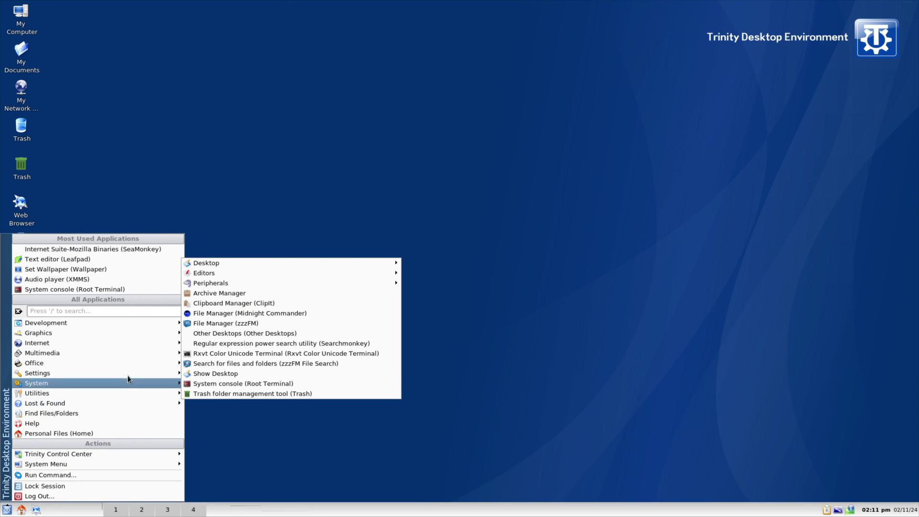
Browse Trinity Control Center's System Administration and Peripherals submenus, then the Settings tools list.
mouse_move(124, 373)
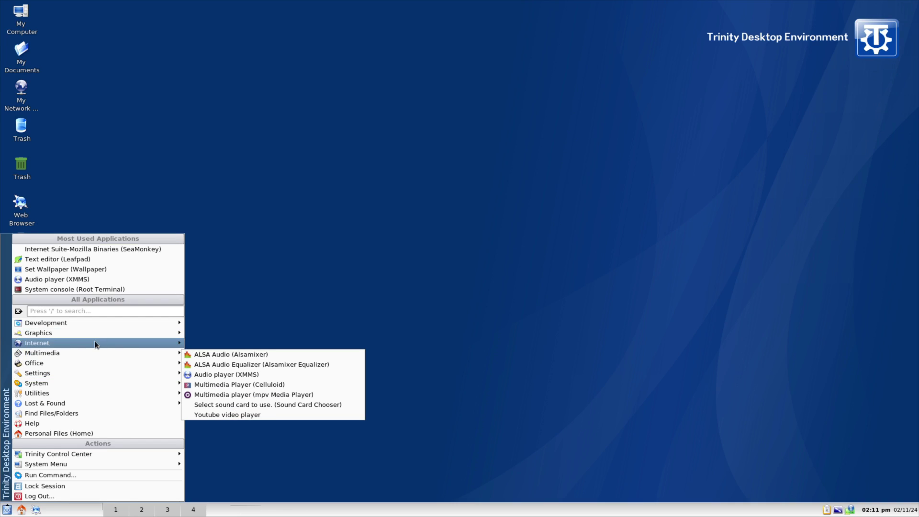
mouse_move(96, 345)
click(91, 311)
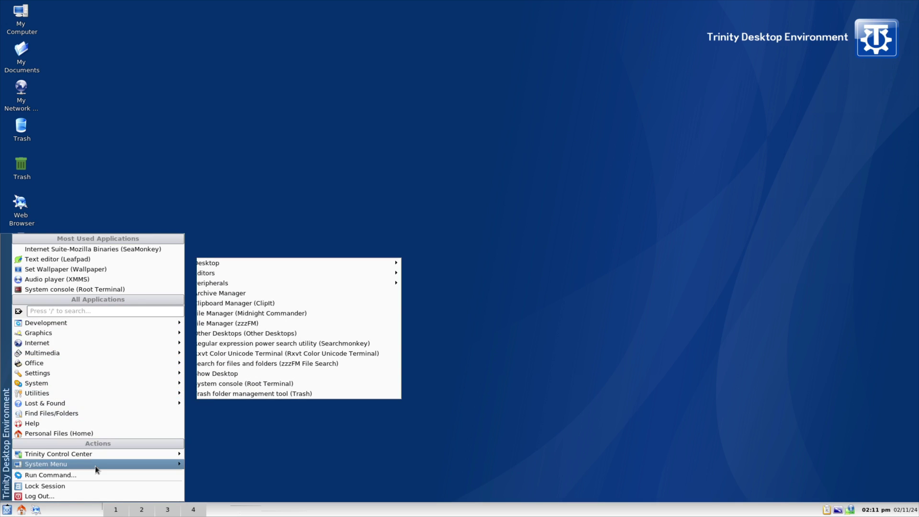
mouse_move(106, 455)
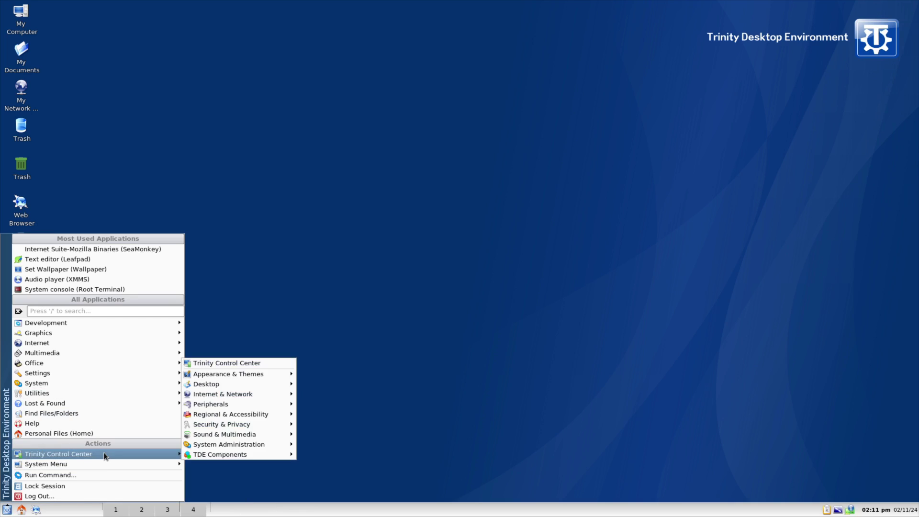
mouse_move(203, 454)
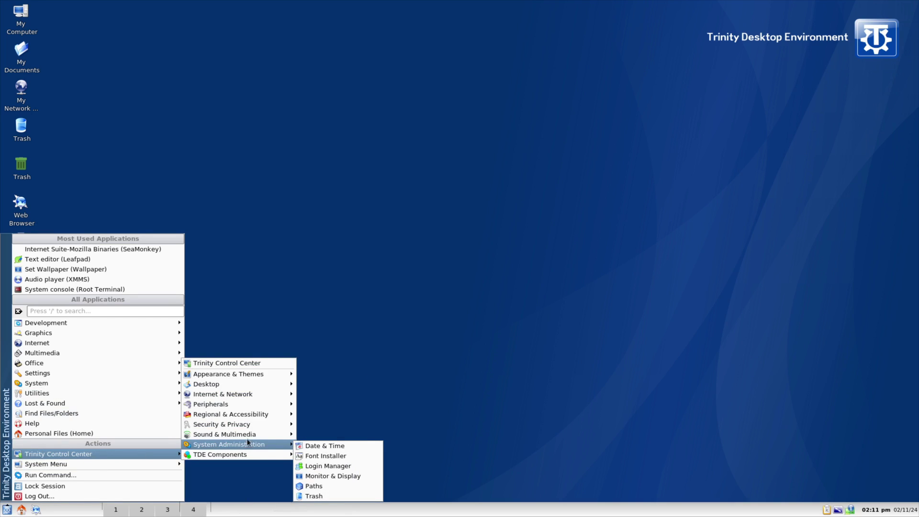
mouse_move(248, 427)
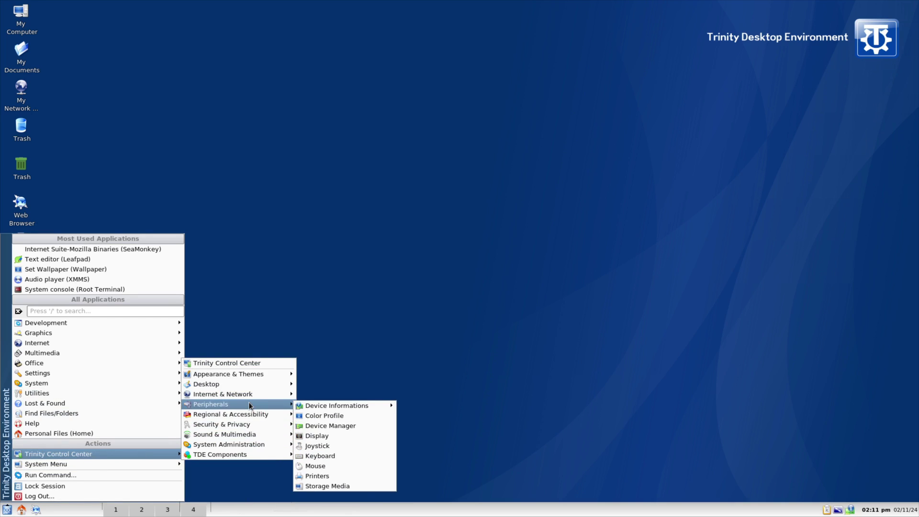
mouse_move(250, 387)
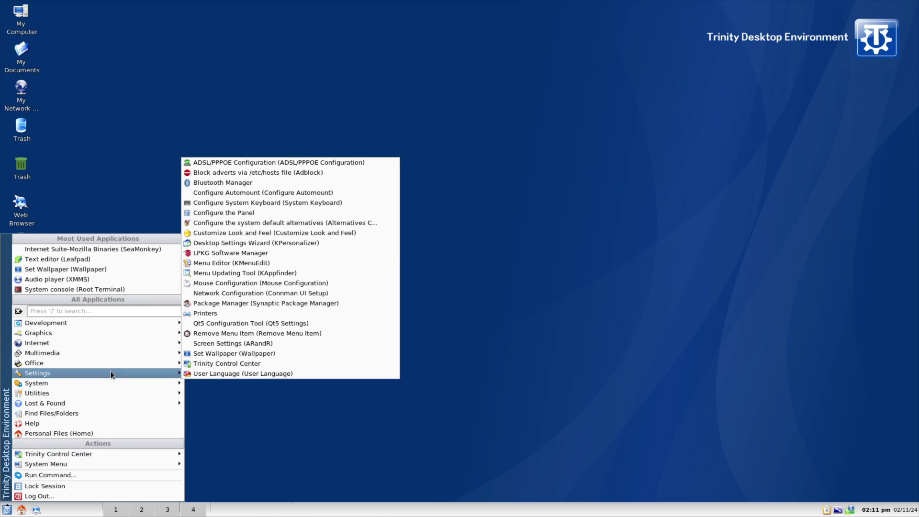
Switch the start menu to the Kickoff menu style.
click(7, 509)
right_click(7, 510)
click(73, 474)
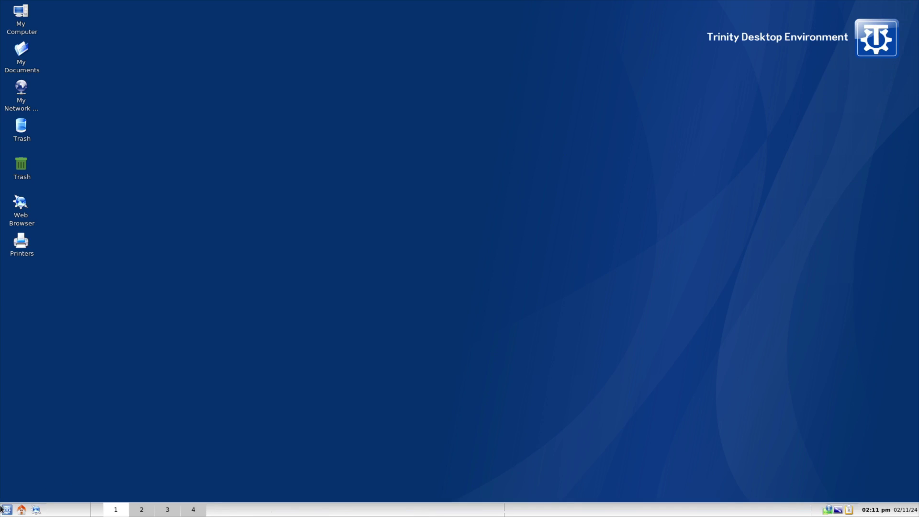
Browse Kickoff's Multimedia and Internet application categories.
click(1, 511)
mouse_move(66, 467)
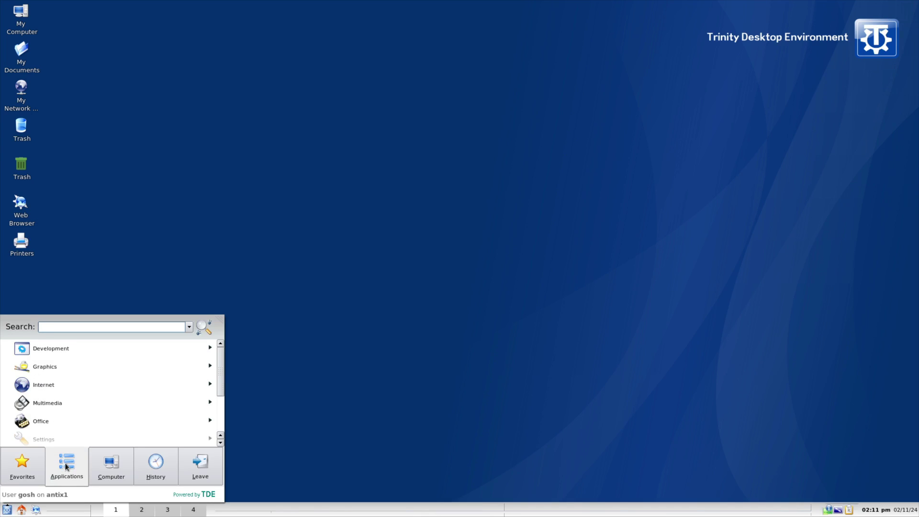
click(66, 403)
scroll(113, 404, down, 2)
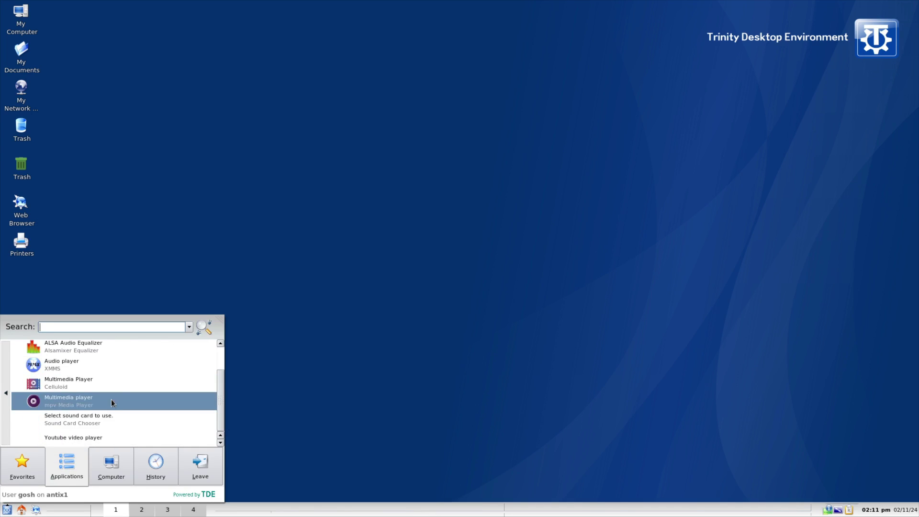
click(6, 398)
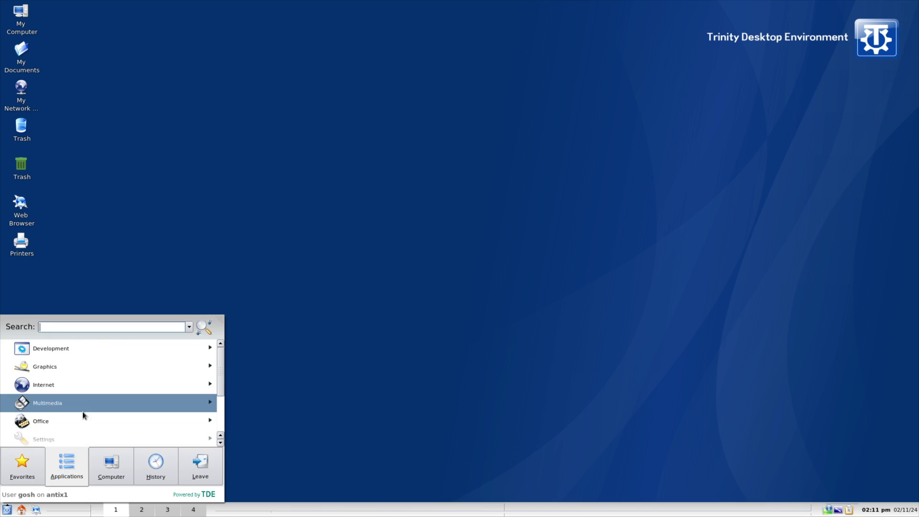
click(61, 385)
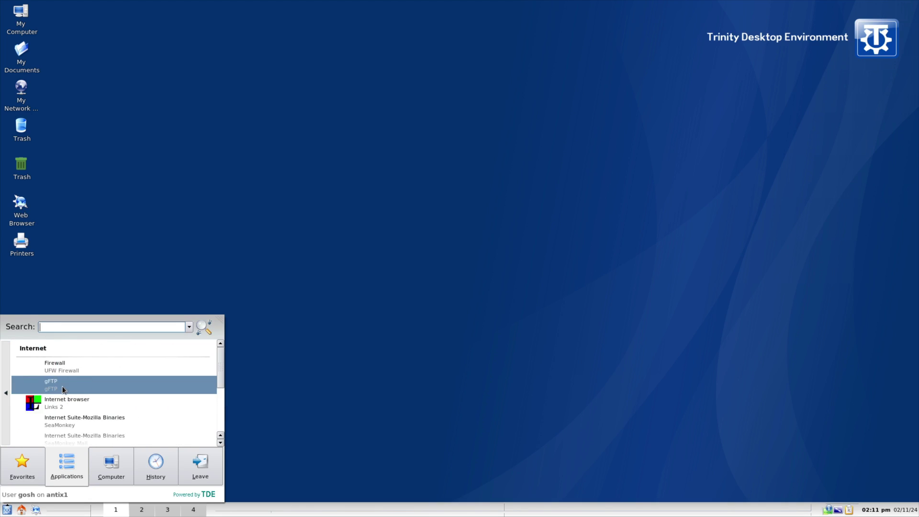
Search Kickoff for 'software' and launch LPKG Software Manager.
click(63, 327)
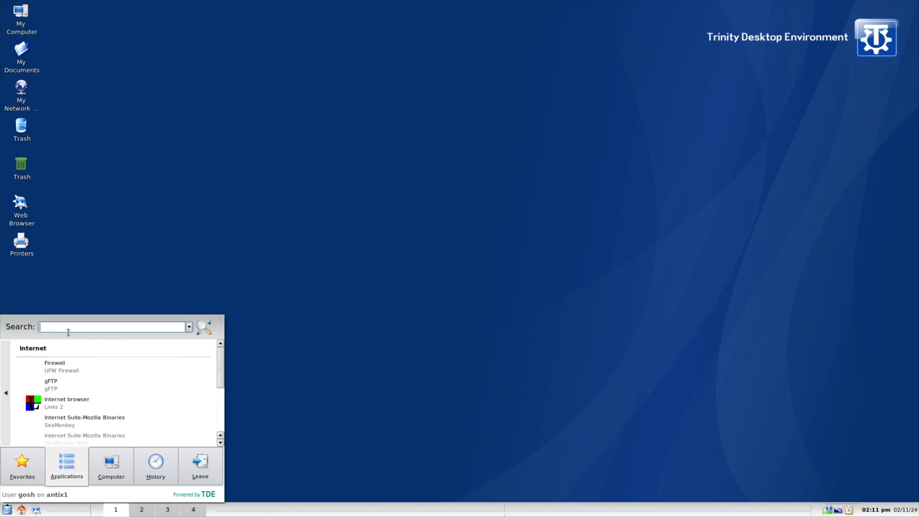
text(software)
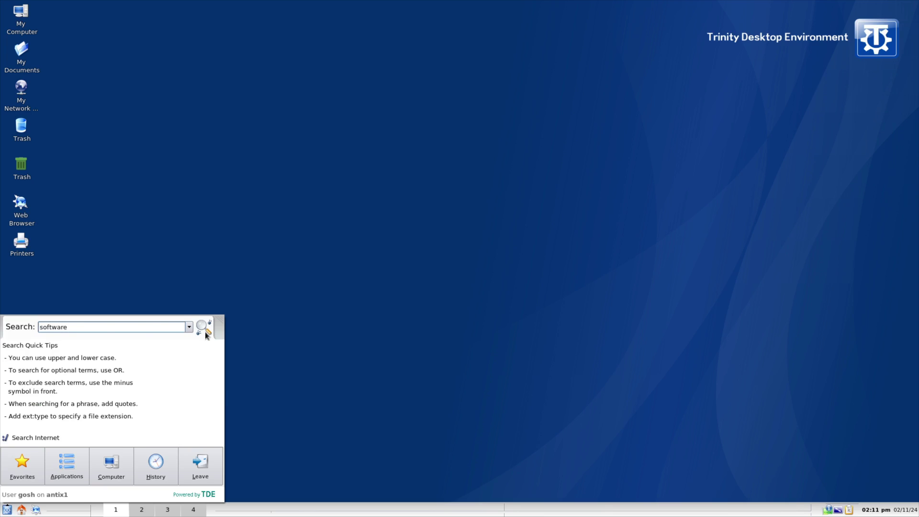
drag(123, 327, 4, 328)
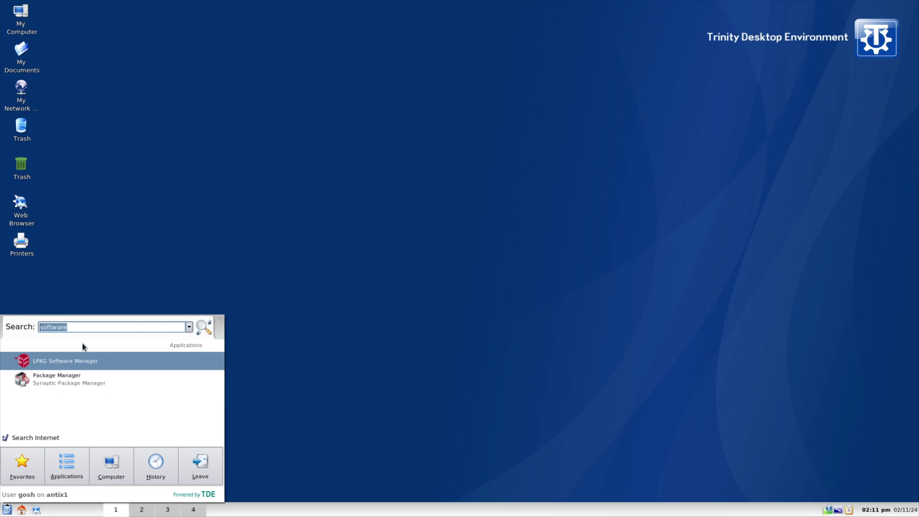
click(85, 361)
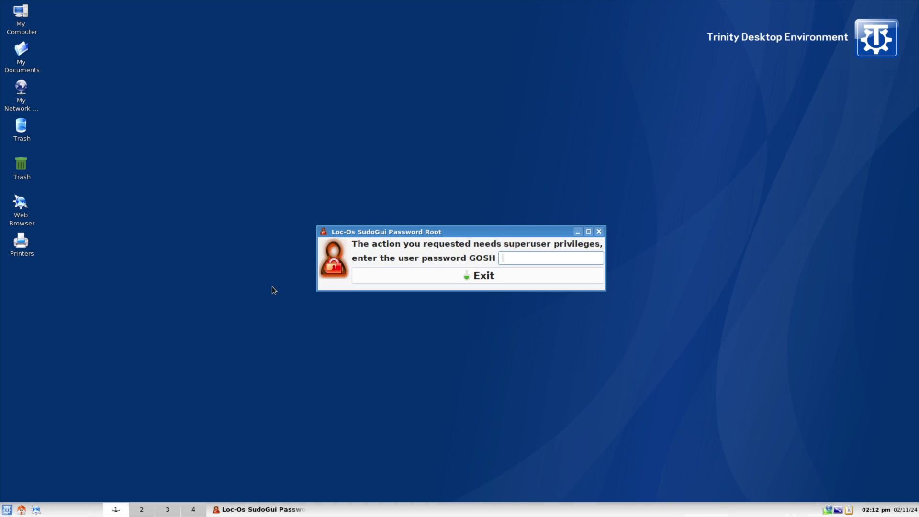
Unlock the LPKG Software Manager by entering the user password.
click(516, 257)
key(Return)
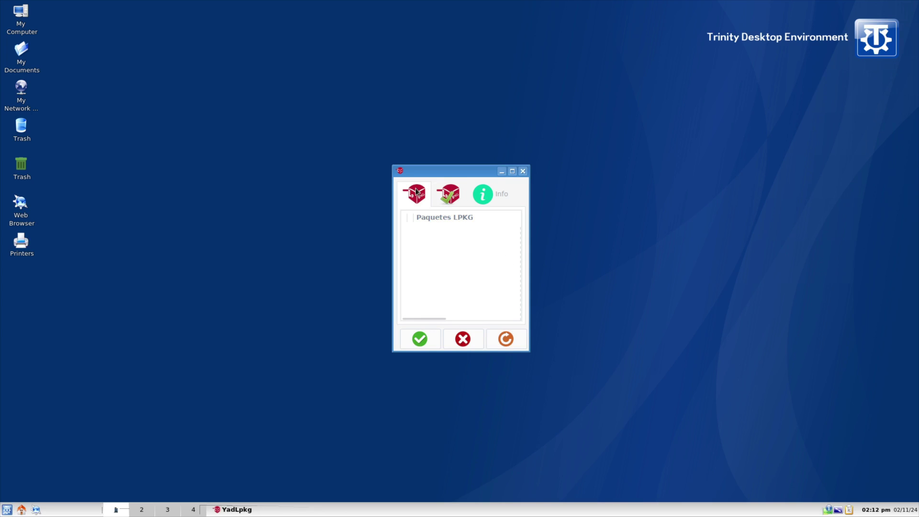
View the Info page full-screen, then check the empty second and first package lists.
click(489, 188)
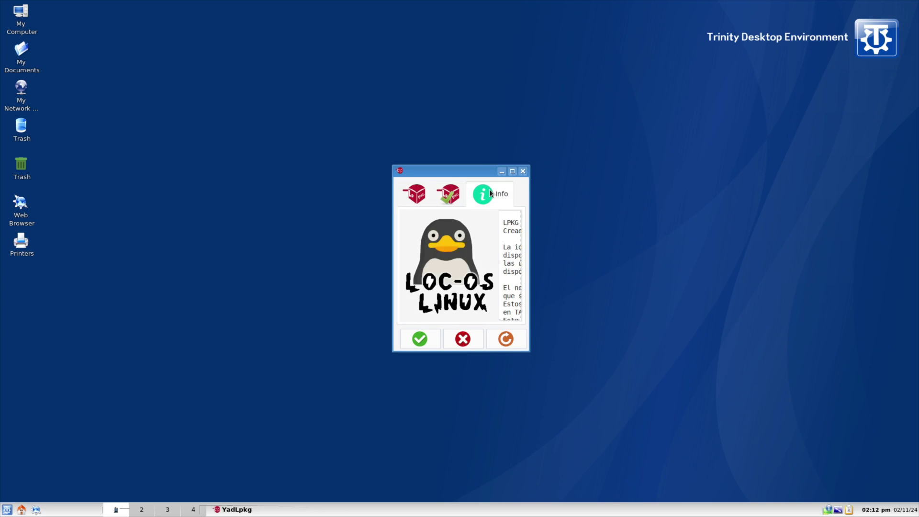
click(512, 172)
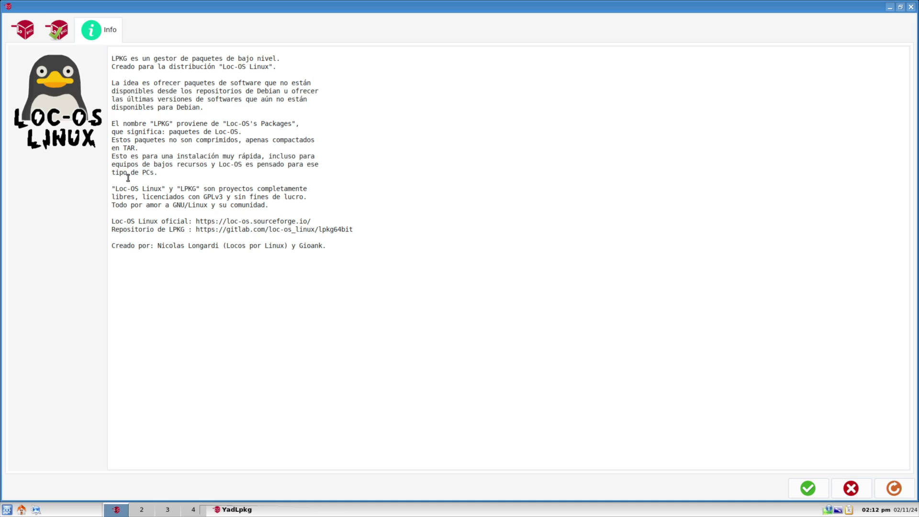
click(57, 32)
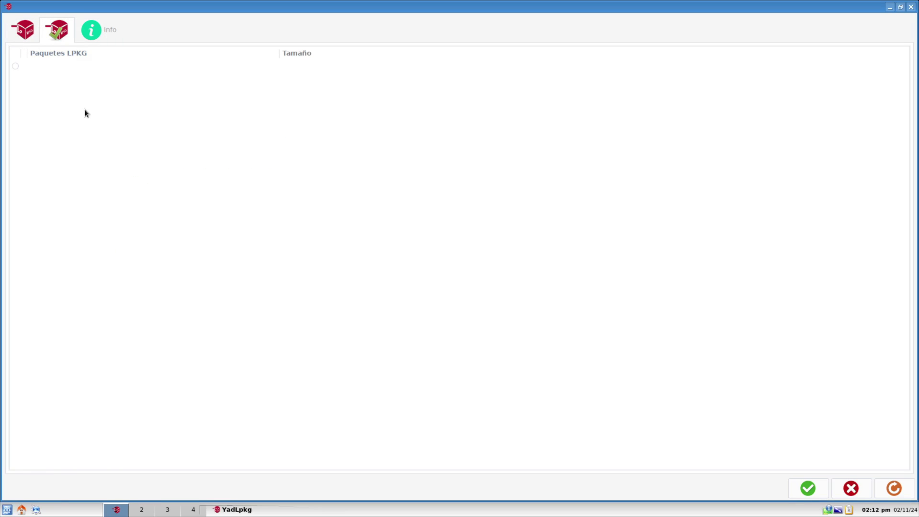
click(16, 65)
click(21, 31)
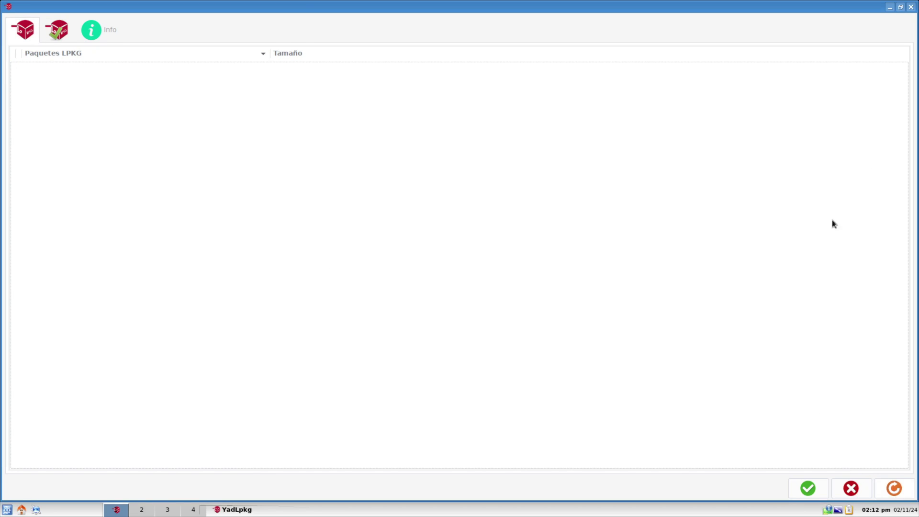
Close the software manager and open the Kickoff start menu with a trial search.
click(910, 6)
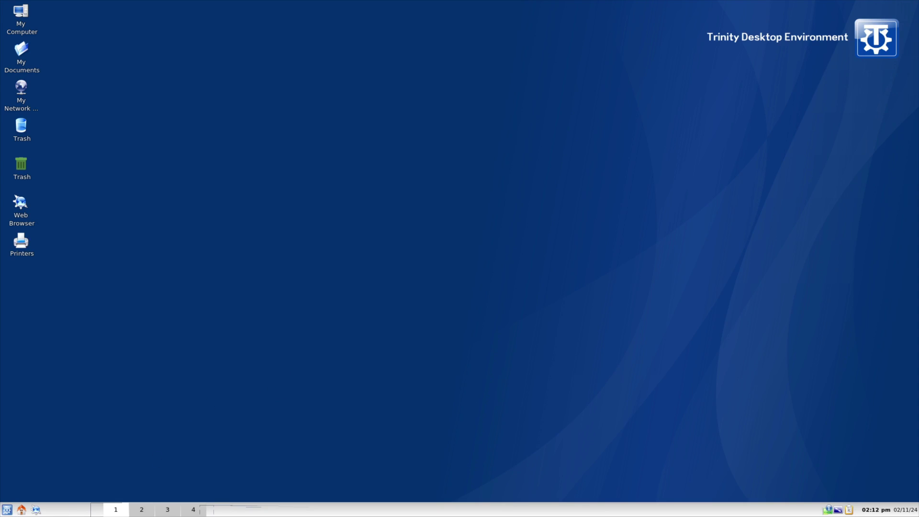
click(6, 510)
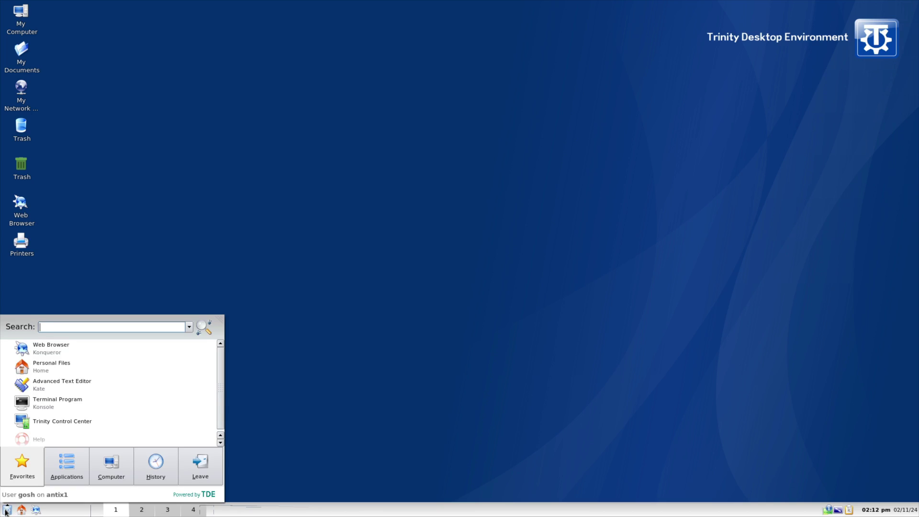
text(anti)
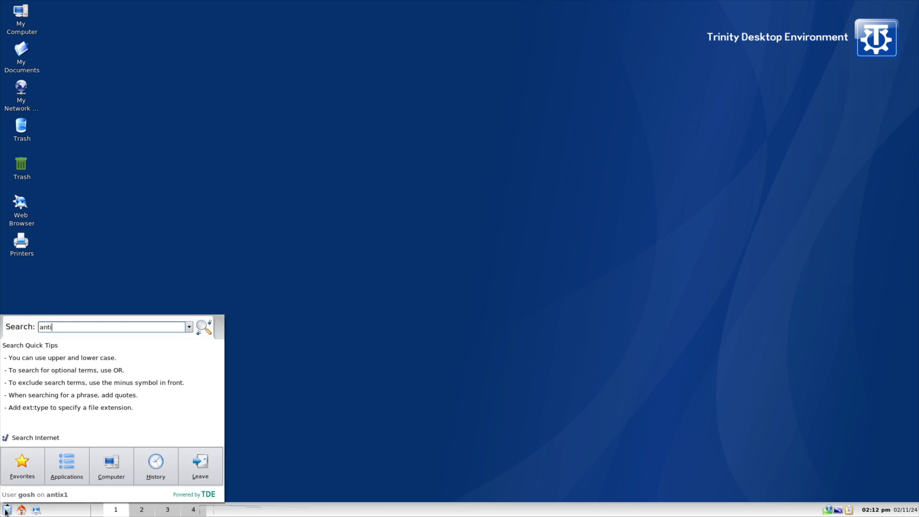
key(BackSpace)
key(BackSpace)
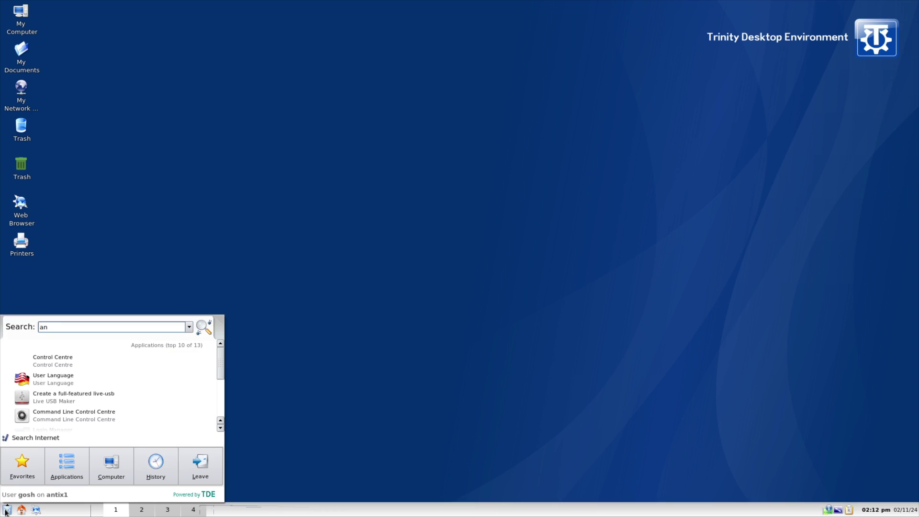
text(t)
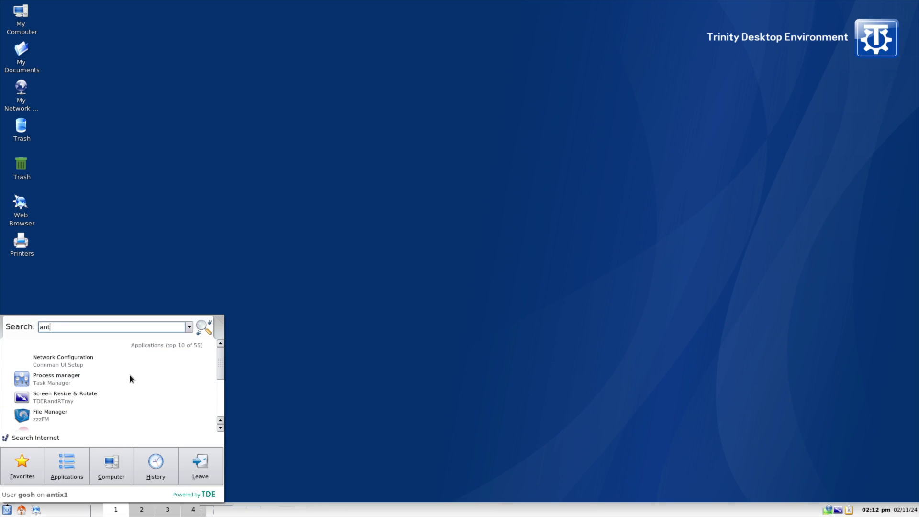
scroll(158, 385, down, 3)
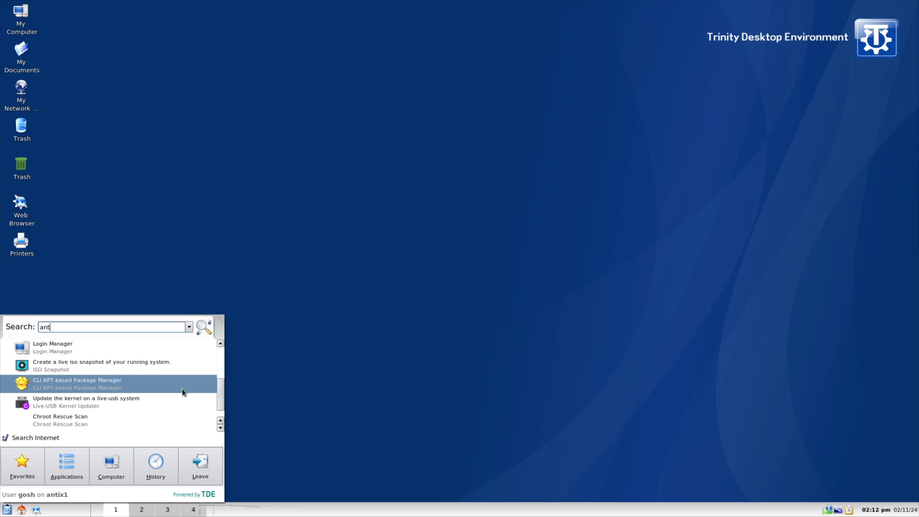
scroll(182, 389, down, 1)
Browse the Applications (Internet), Computer and Favorites views, then search 'termina'.
click(65, 472)
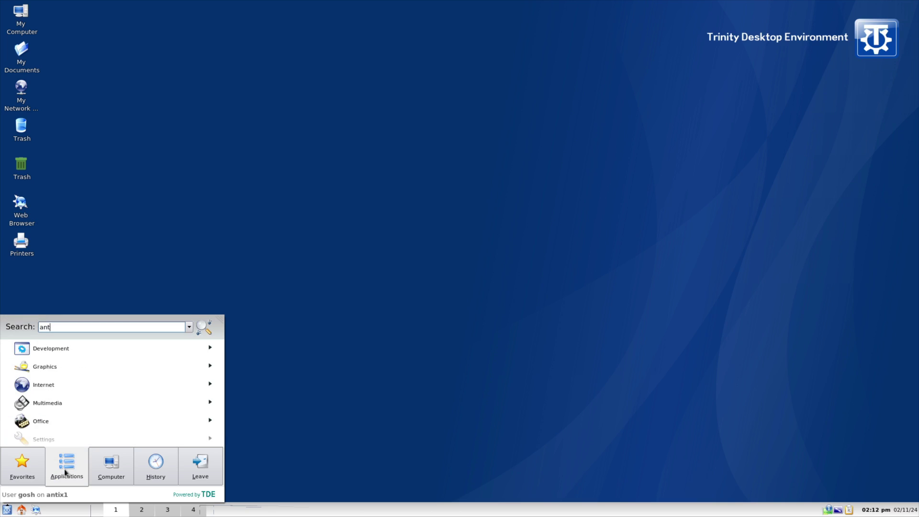
click(73, 378)
scroll(72, 382, down, 5)
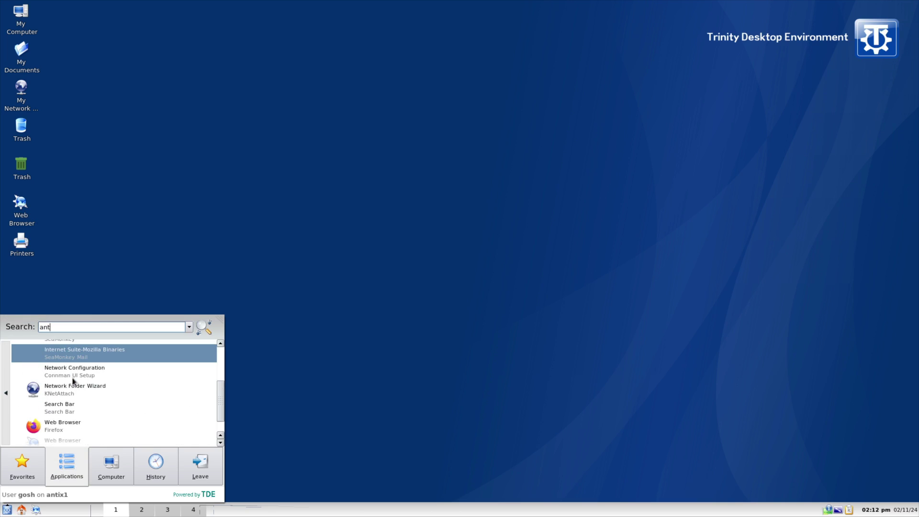
click(111, 463)
scroll(95, 397, down, 5)
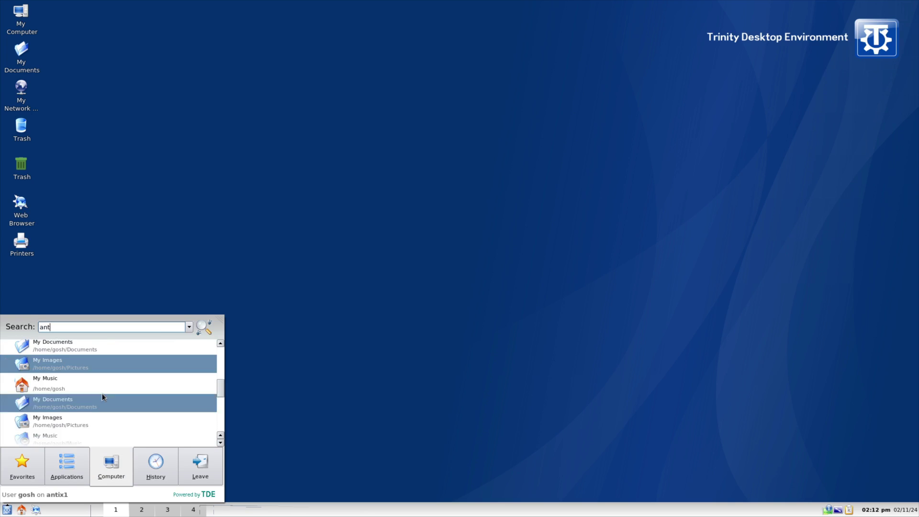
click(32, 465)
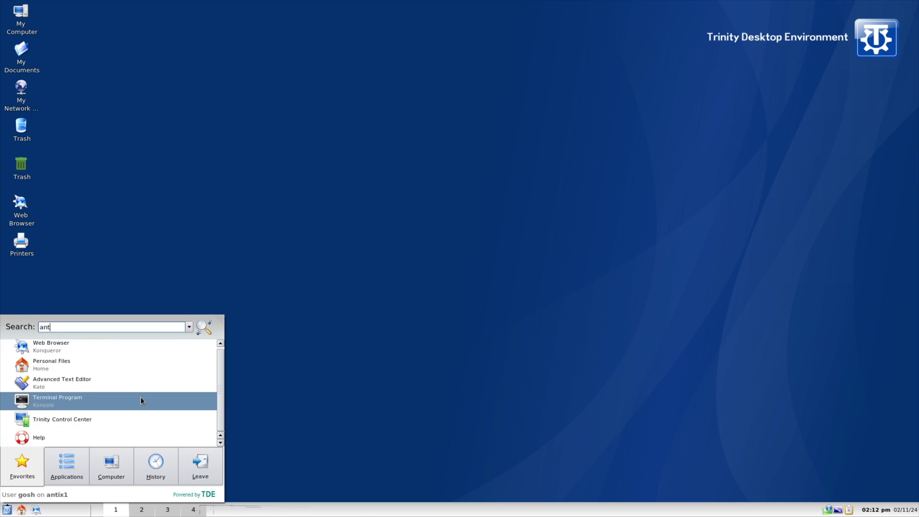
scroll(141, 397, down, 3)
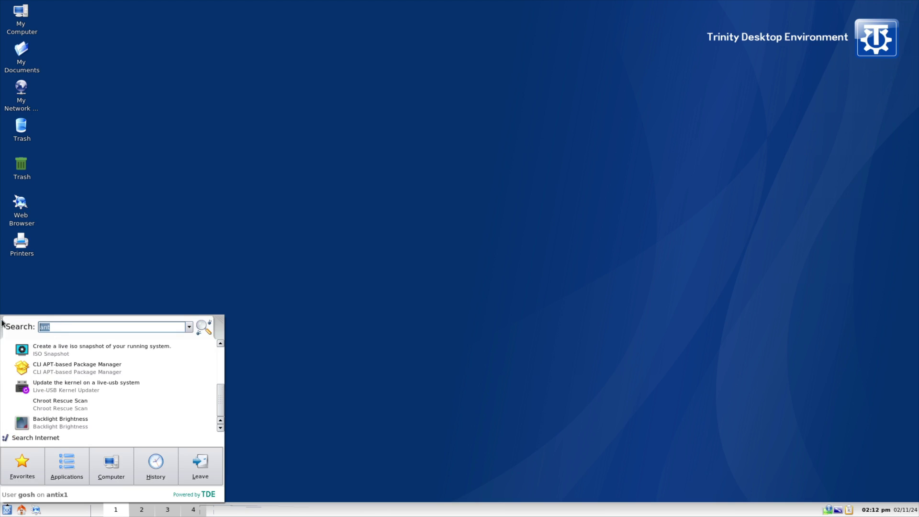
text(termina)
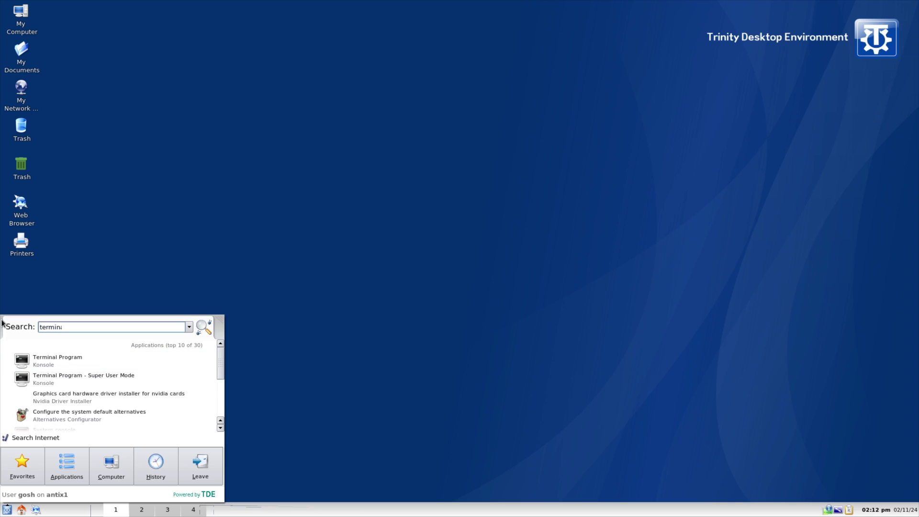
Launch the Terminal Program full-screen and try running neofetch.
click(63, 358)
text(sudo apt updat)
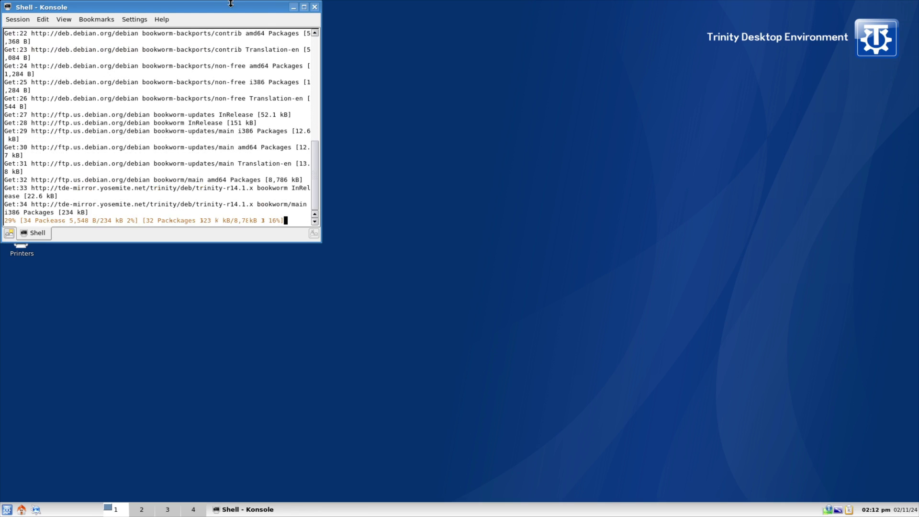
click(304, 7)
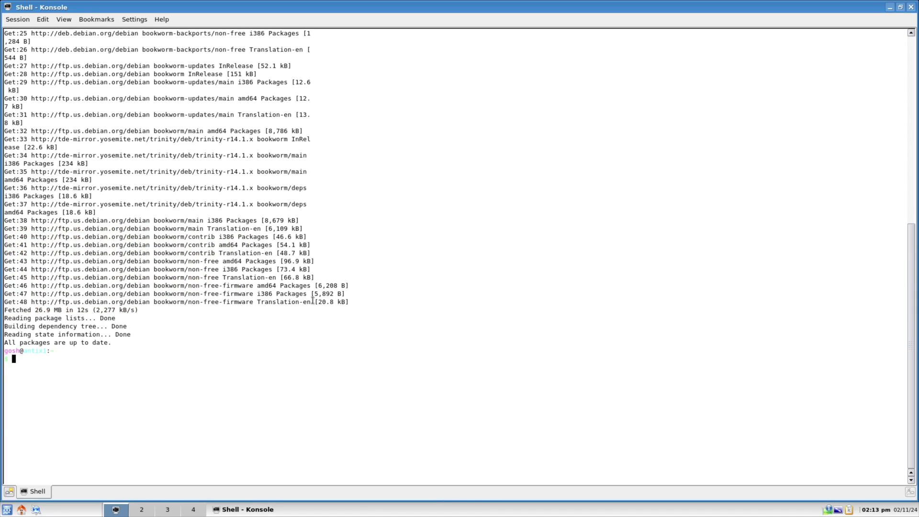
text(neofetch)
key(Return)
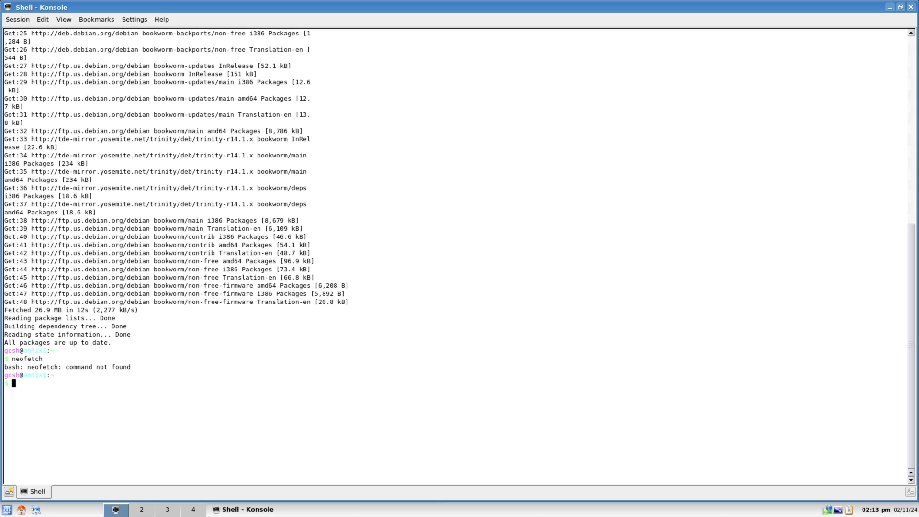
Install neofetch with 'sudo apt install neofetch', clear the screen, and run neofetch again.
text(sudo apt install neofetch)
key(Return)
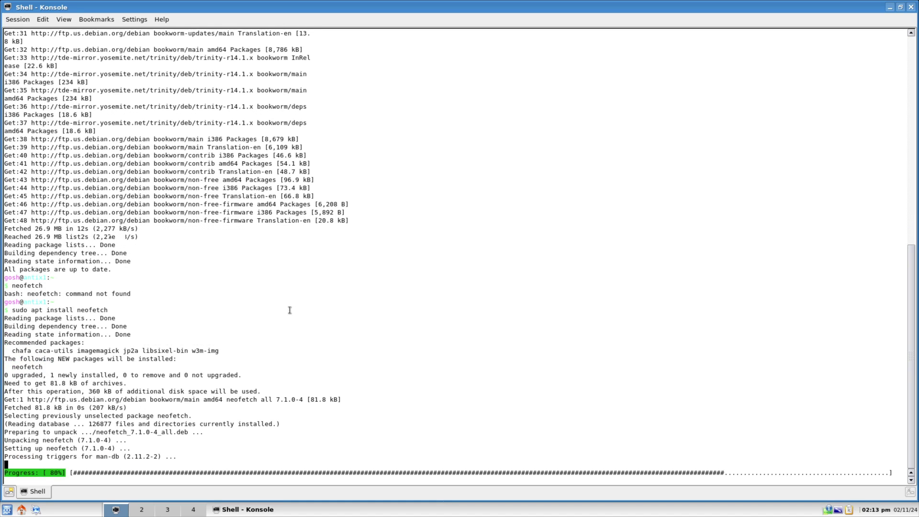
text(clear)
key(Return)
text(neofetch)
key(Return)
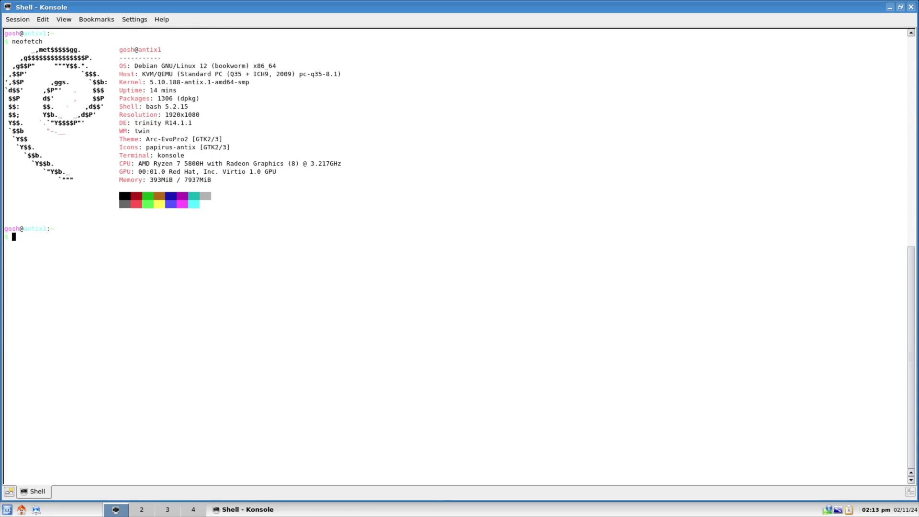
Highlight the OS, Host, Kernel, Uptime, Packages and Shell lines of the neofetch output.
drag(146, 65, 261, 66)
click(457, 140)
drag(151, 77, 228, 85)
click(260, 175)
drag(197, 90, 290, 99)
click(332, 282)
drag(158, 98, 252, 106)
click(436, 228)
Close Konsole and open then dismiss the desktop context menu.
click(910, 8)
right_click(636, 269)
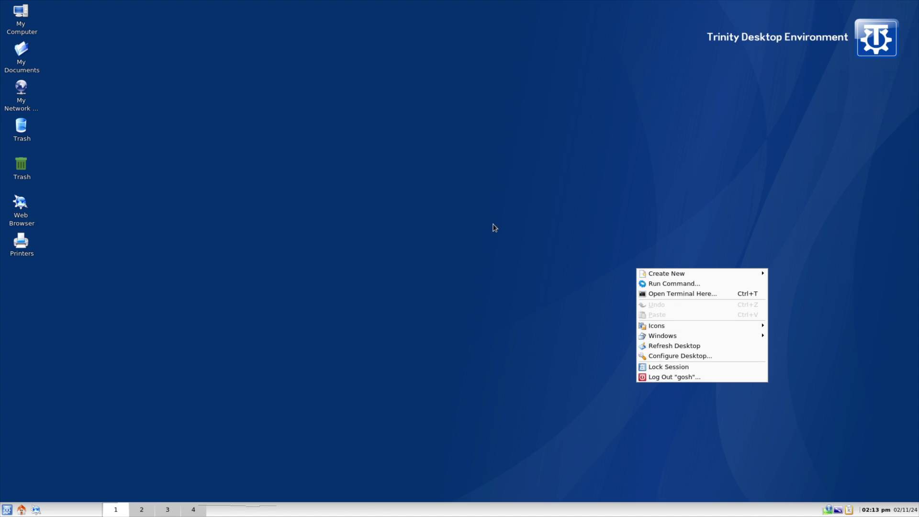
right_click(475, 191)
click(320, 317)
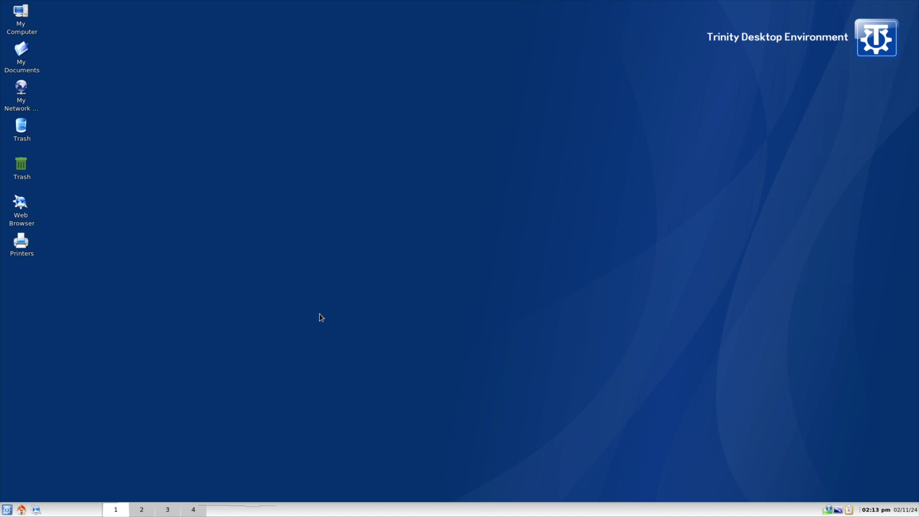
Browse the Graphics and Development categories, then launch Midnight Commander from Utilities.
click(7, 509)
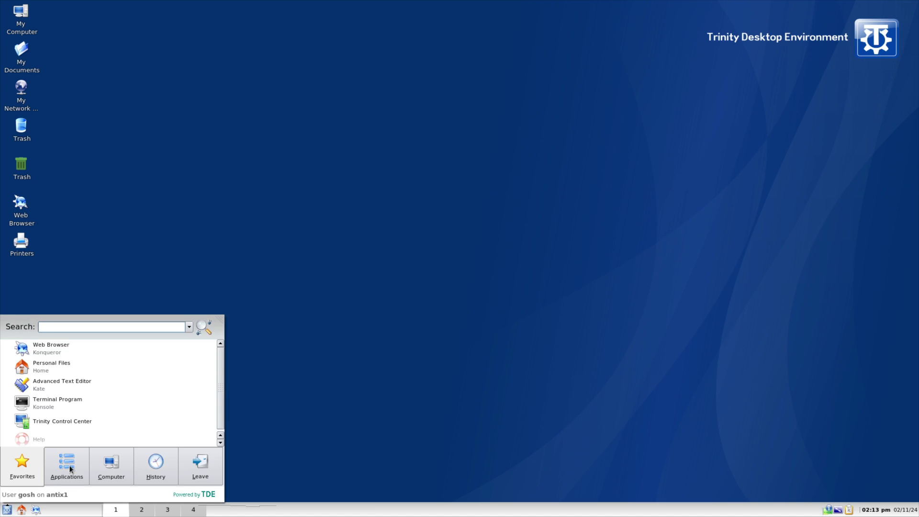
click(69, 469)
click(91, 365)
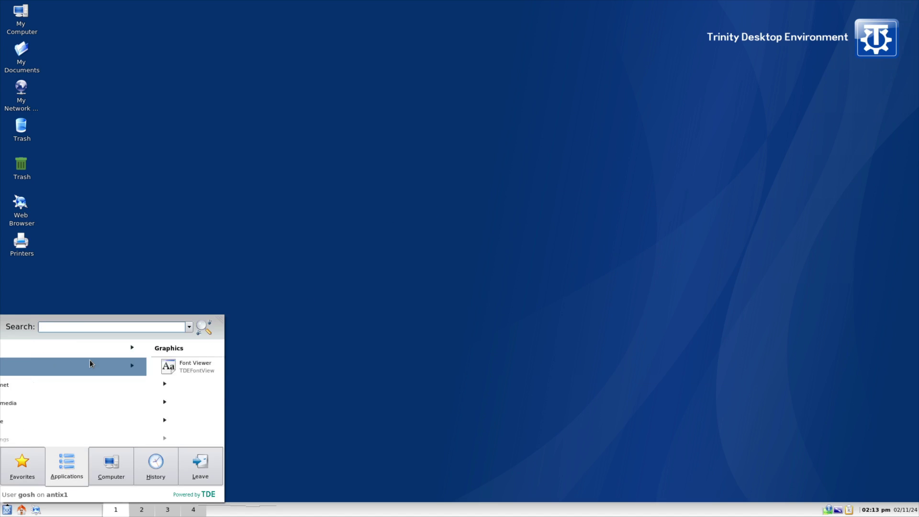
click(5, 375)
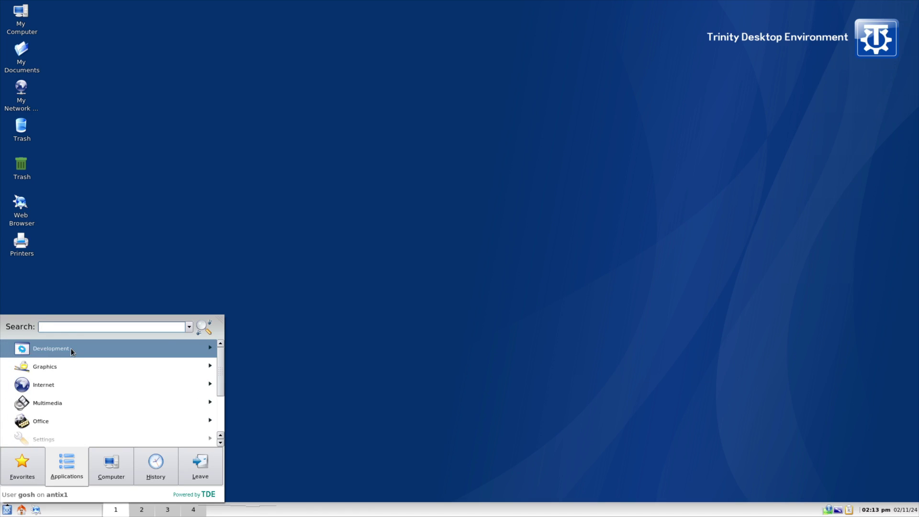
click(71, 350)
click(10, 396)
scroll(144, 398, down, 2)
click(127, 409)
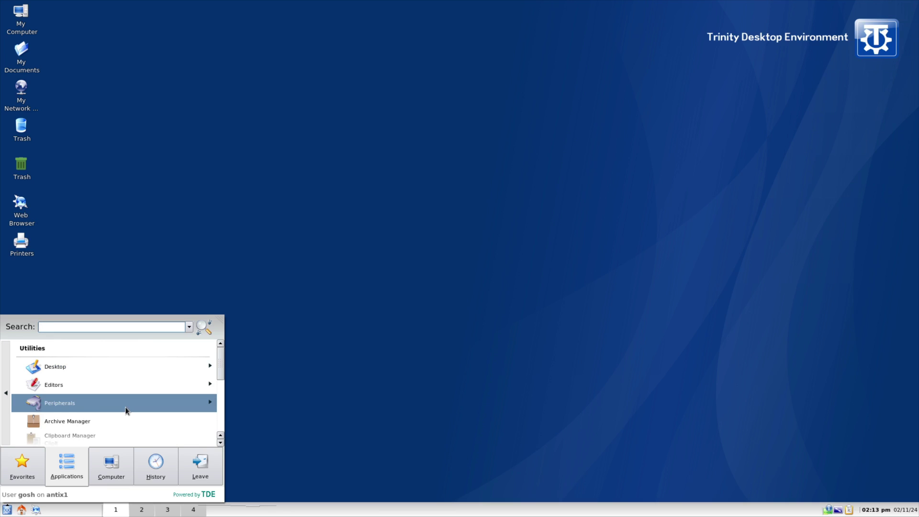
scroll(125, 410, down, 6)
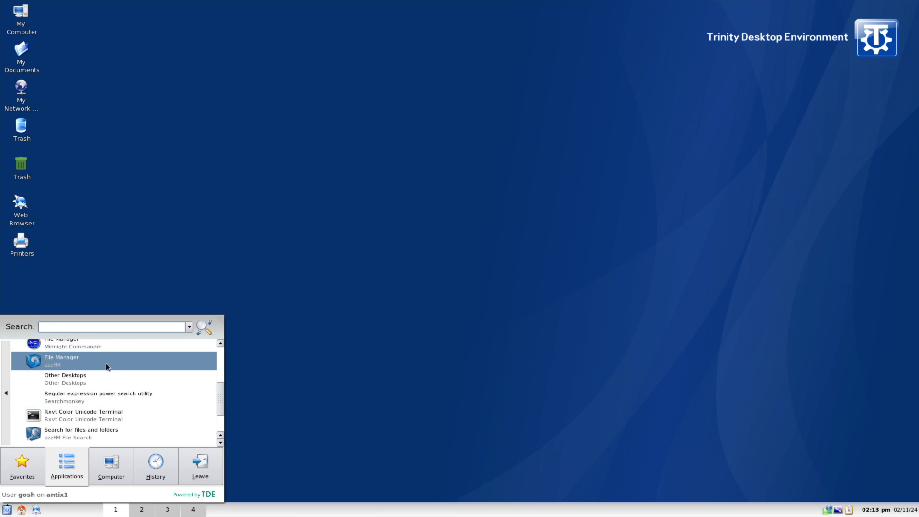
scroll(105, 366, up, 1)
click(105, 367)
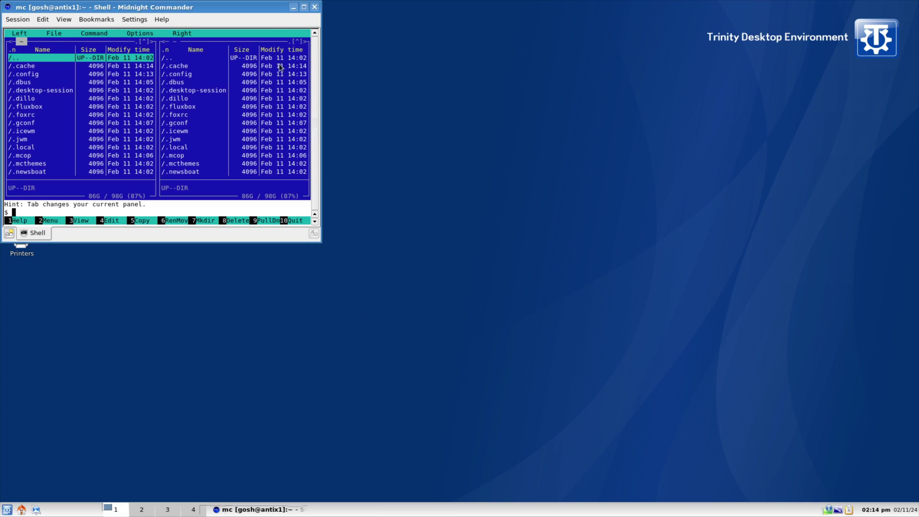
Maximize Midnight Commander, look at its Help menu, and close it.
click(303, 8)
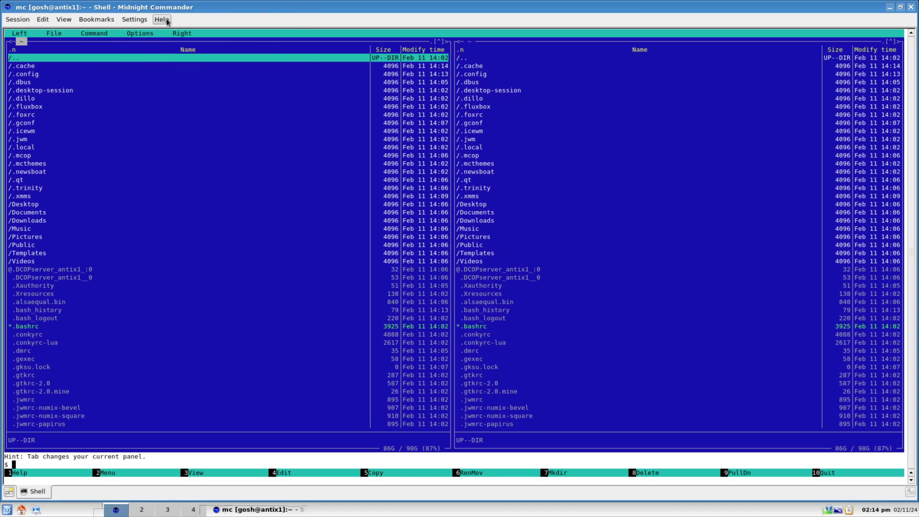
click(162, 19)
click(206, 21)
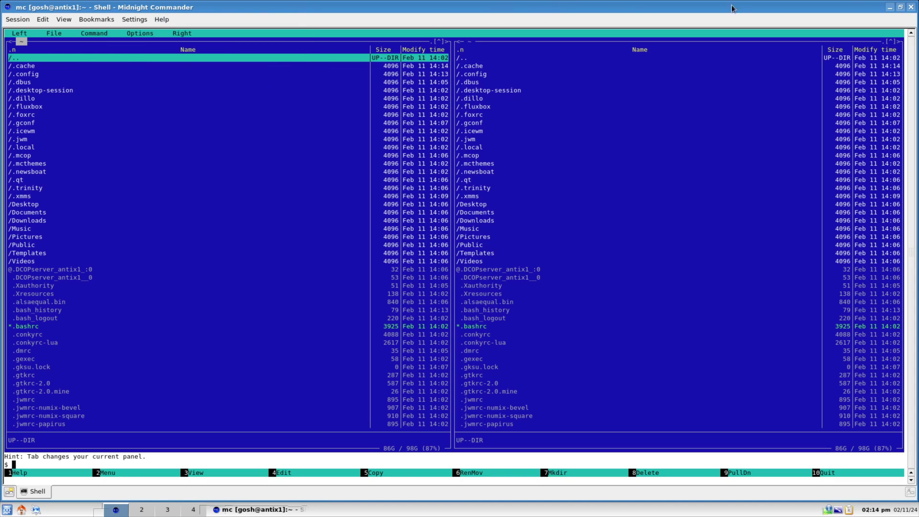
click(911, 7)
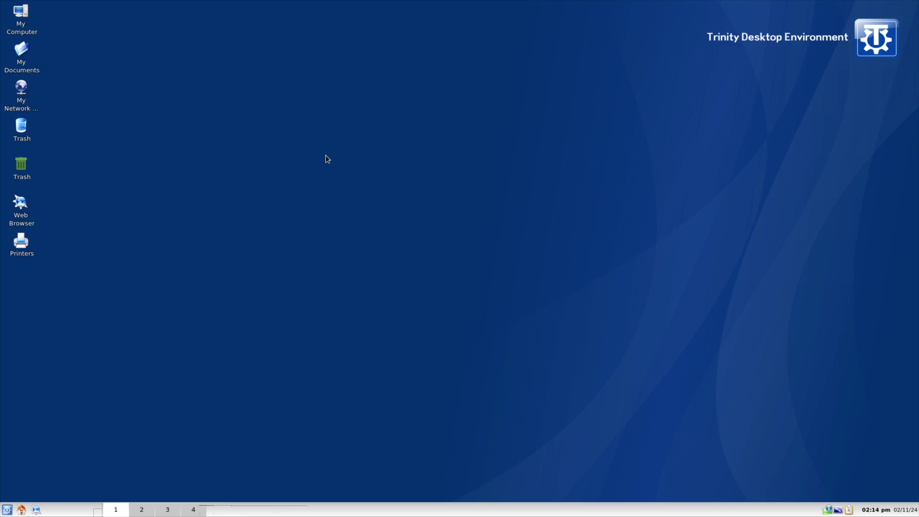
Open and dismiss the desktop context menu twice.
right_click(404, 261)
click(321, 258)
right_click(292, 390)
click(135, 402)
Browse the Kickoff menu's Applications, Computer, History and Favorites tabs, then close it.
click(7, 510)
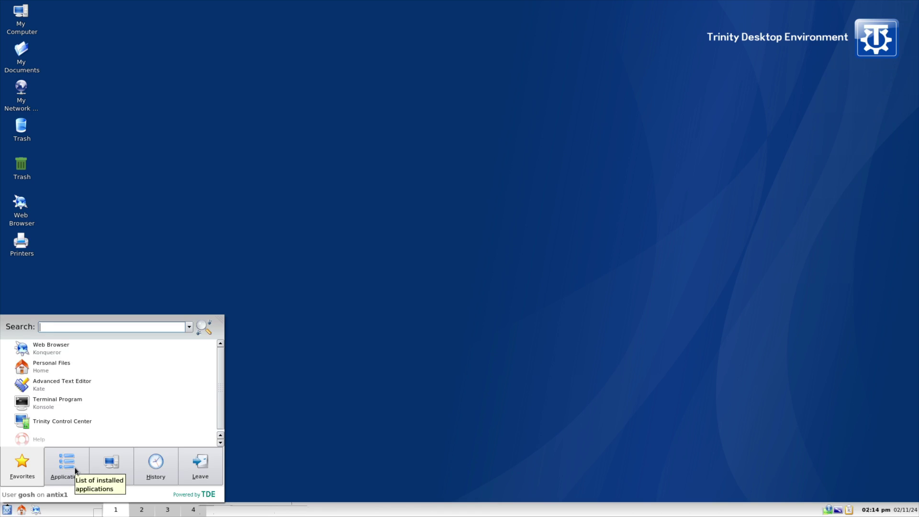
mouse_move(111, 469)
mouse_move(150, 466)
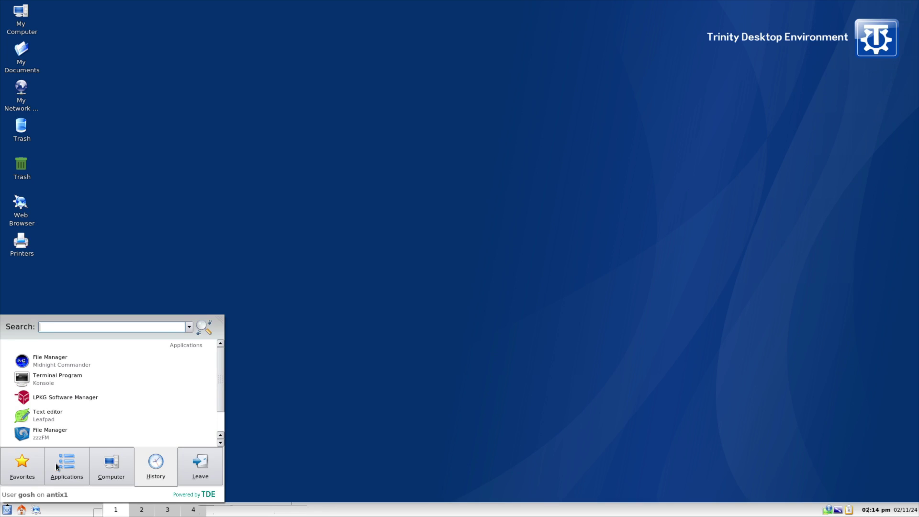
scroll(146, 416, down, 1)
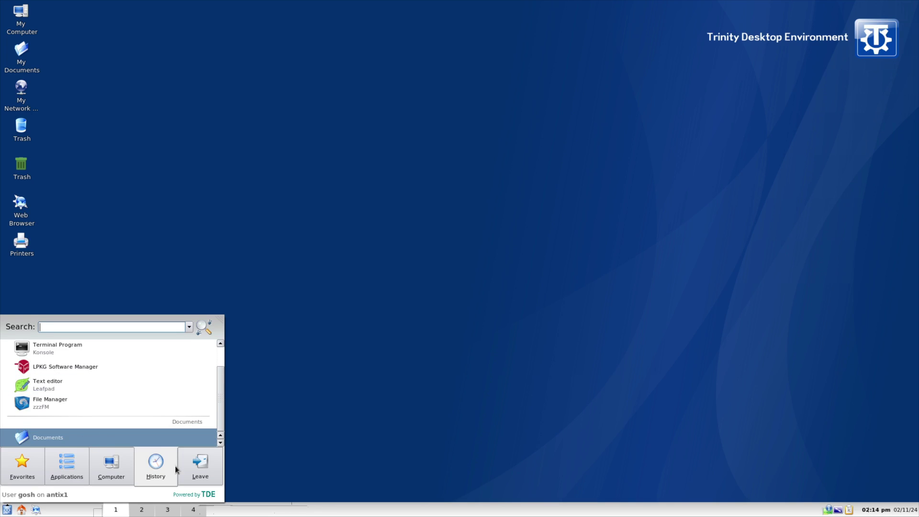
mouse_move(17, 463)
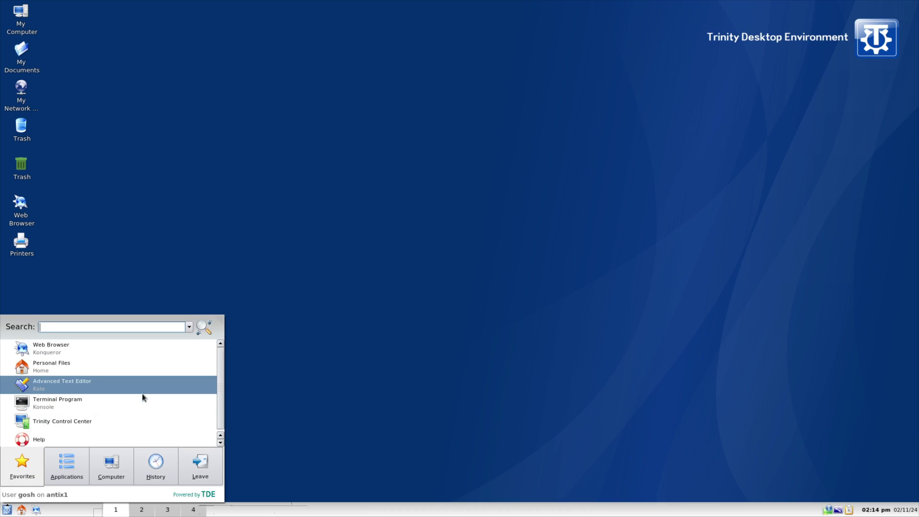
click(323, 361)
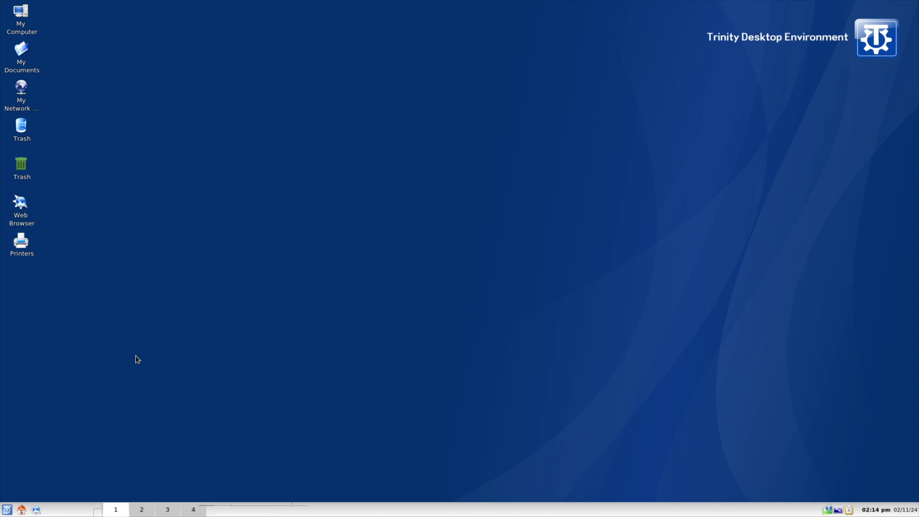
Reopen the Kickoff menu and search for 'process' after clearing a 'memo' search.
click(6, 511)
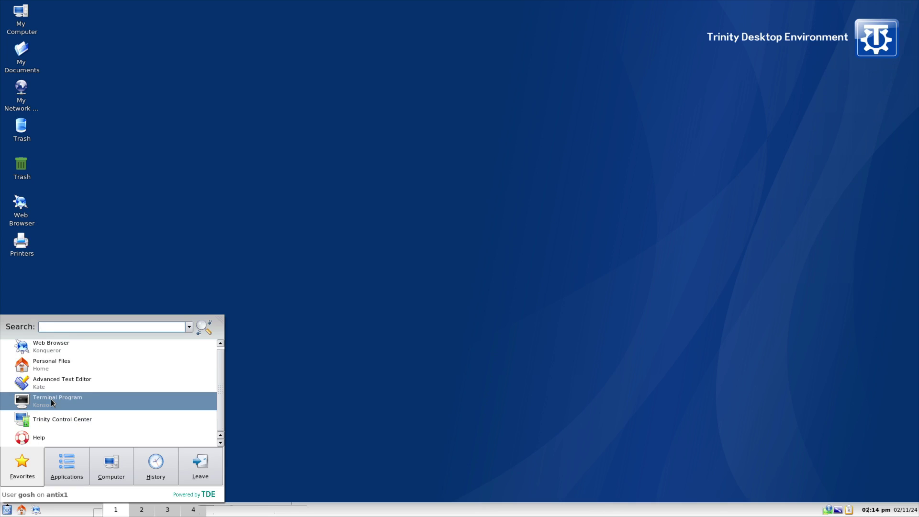
text(memo)
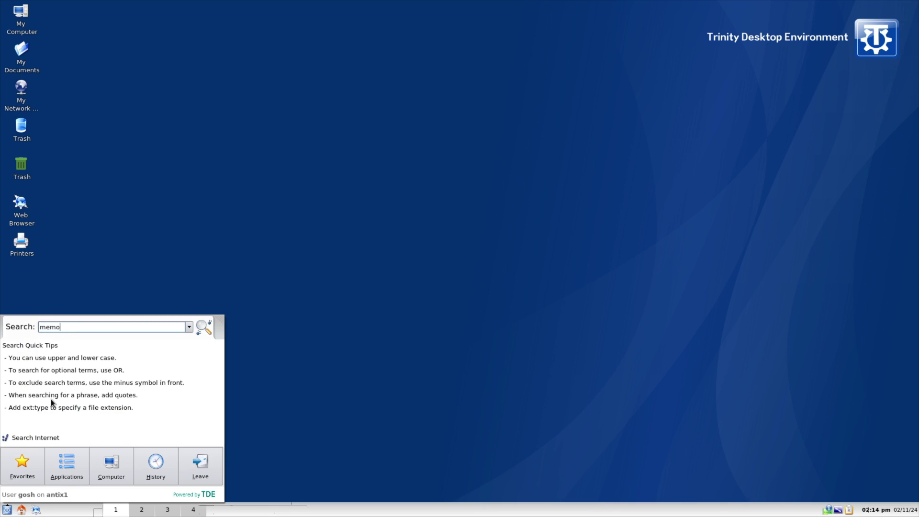
key(BackSpace)
key(BackSpace)
key(BackSpace)
key(BackSpace)
text(process)
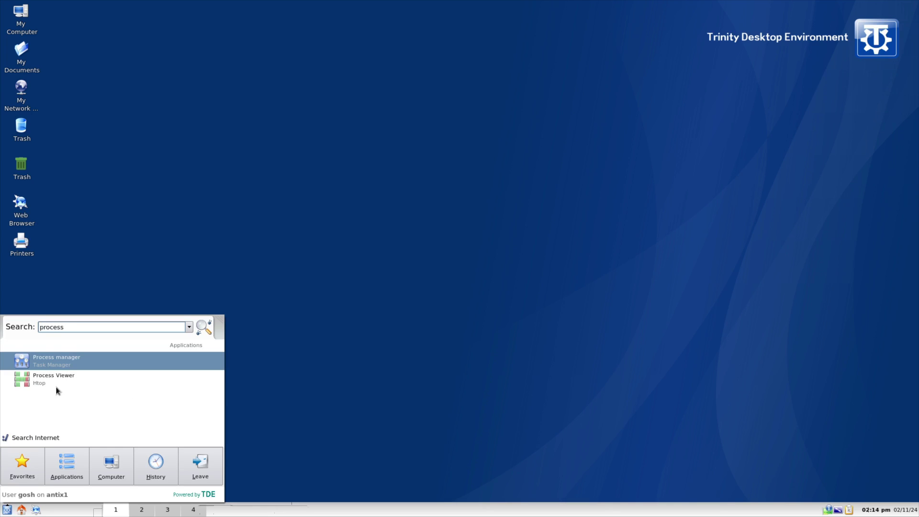
Run Process Viewer (Htop) full-screen, sort processes by MEM%, scroll the list, then close it.
click(56, 379)
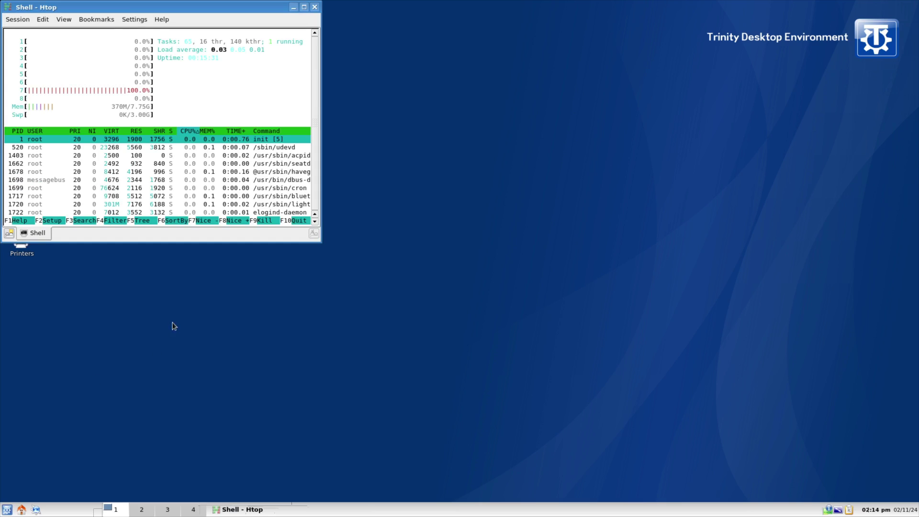
click(303, 8)
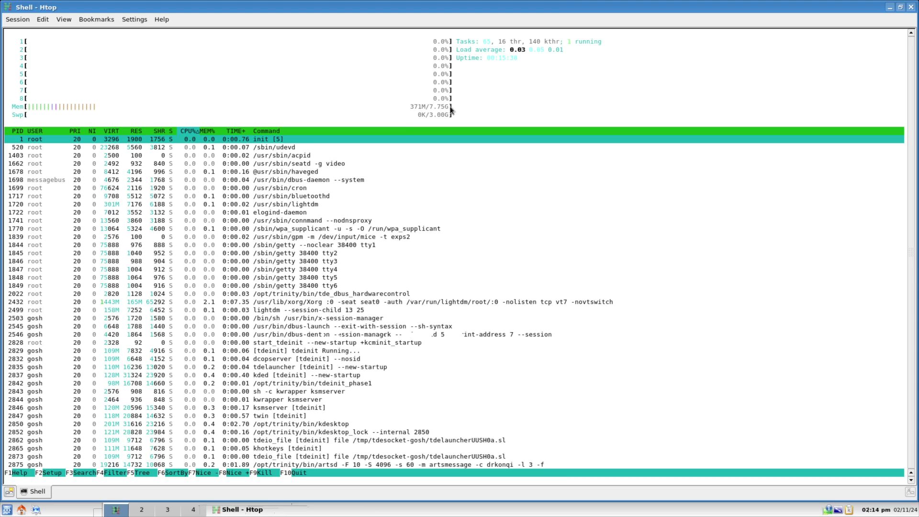
key(shift+m)
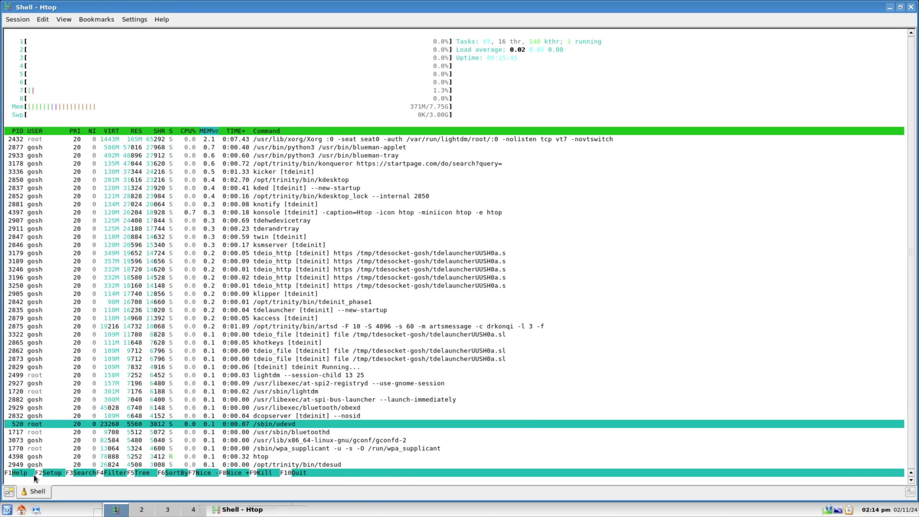
scroll(29, 473, down, 3)
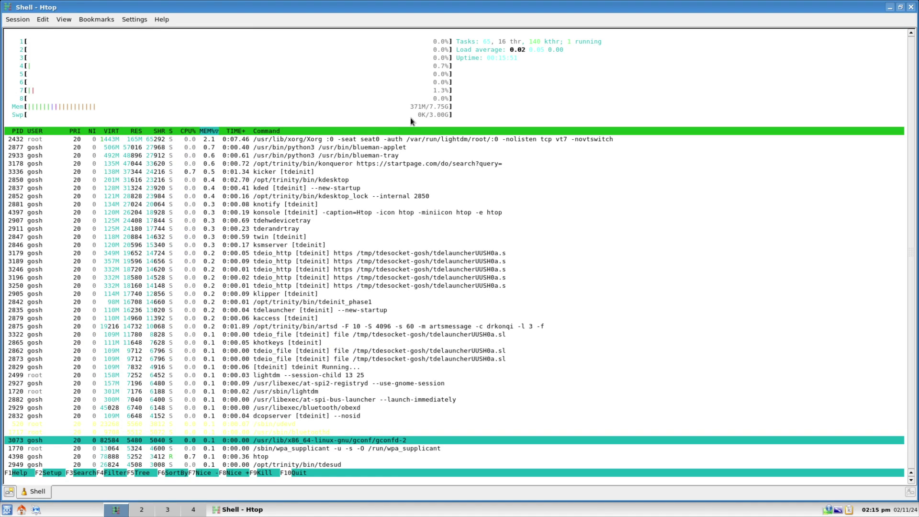
click(912, 8)
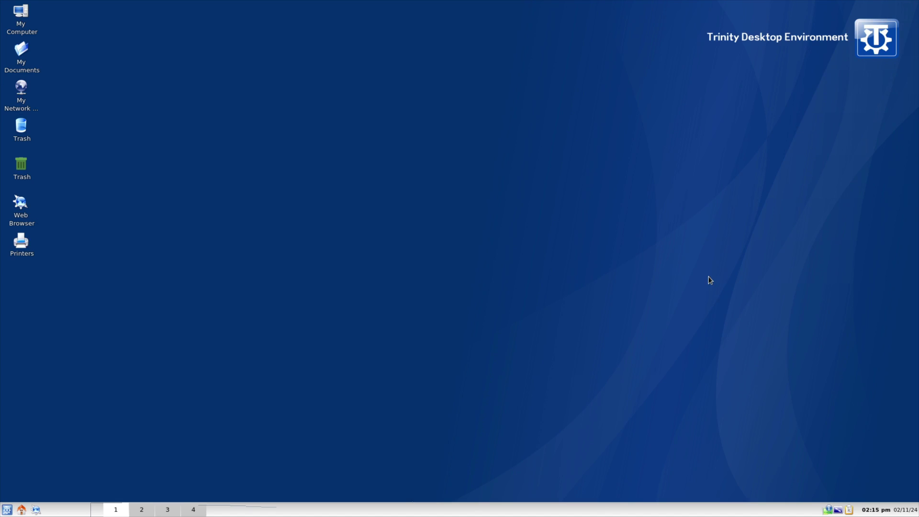
Open and dismiss the desktop right-click menu twice.
right_click(709, 280)
click(473, 330)
right_click(453, 314)
mouse_move(488, 319)
click(322, 371)
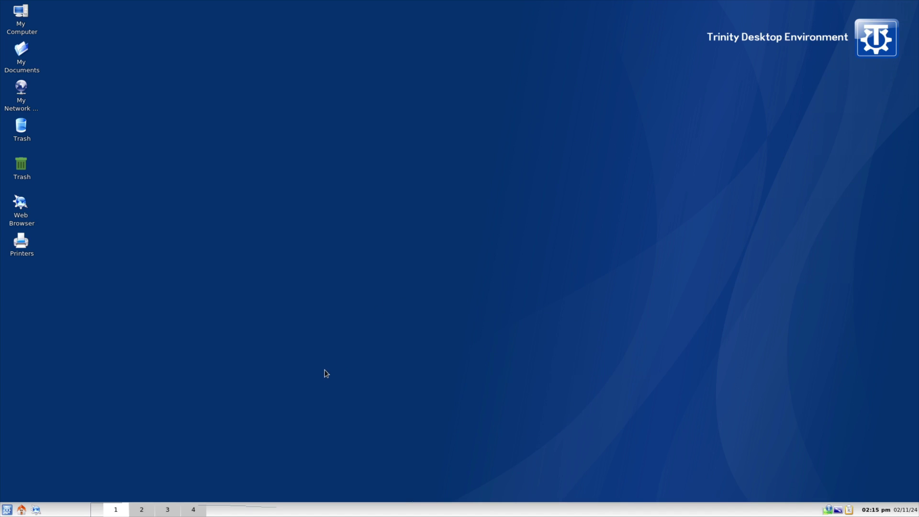